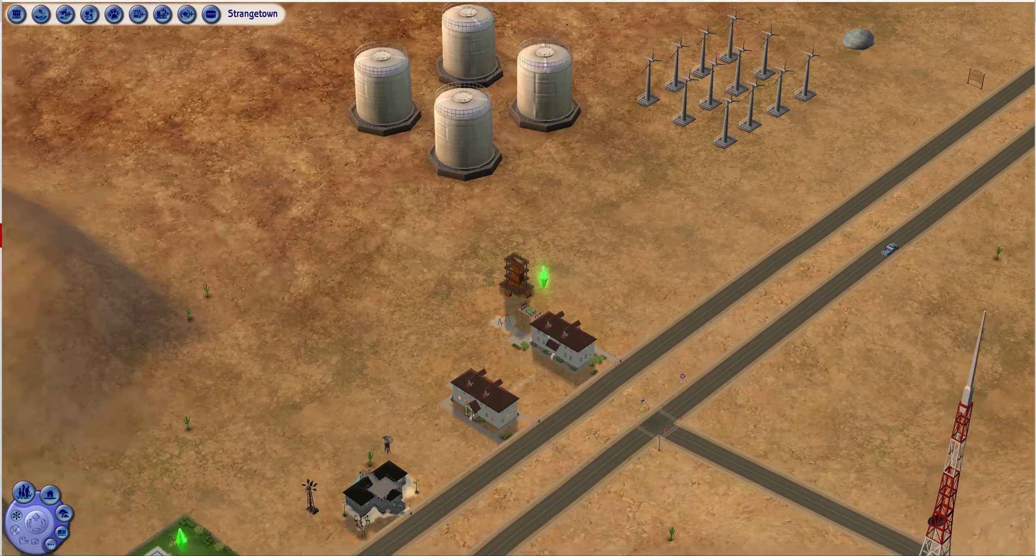
Step: Pan to the Grunt lot at 51 Road to Nowhere and open its household info
mouse_move(683, 376)
left_mouse_down()
mouse_move(607, 418)
mouse_move(709, 460)
mouse_move(683, 376)
mouse_move(597, 293)
left_mouse_up()
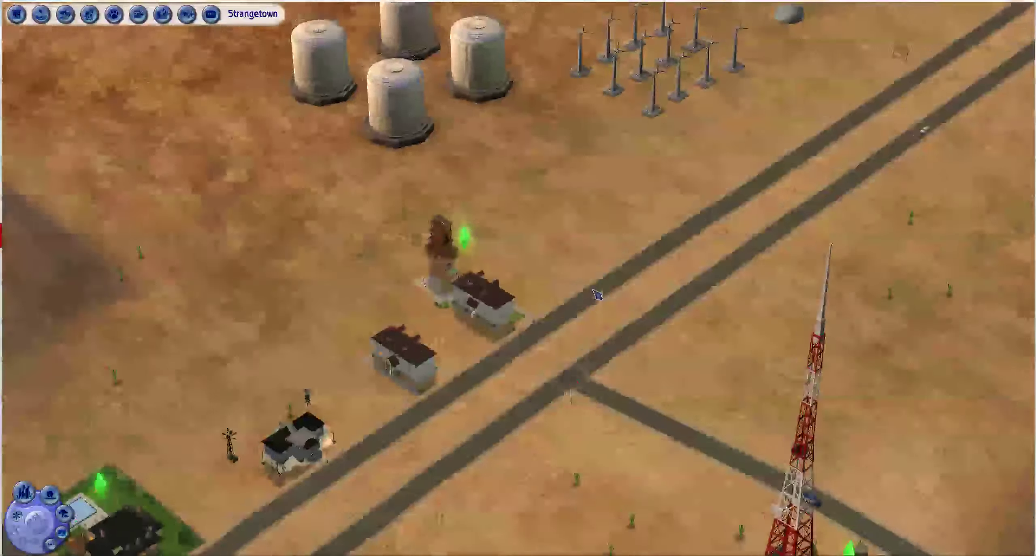
scroll(598, 294, "up", 3)
scroll(615, 284, "up", 3)
scroll(648, 267, "up", 3)
scroll(689, 256, "up", 3)
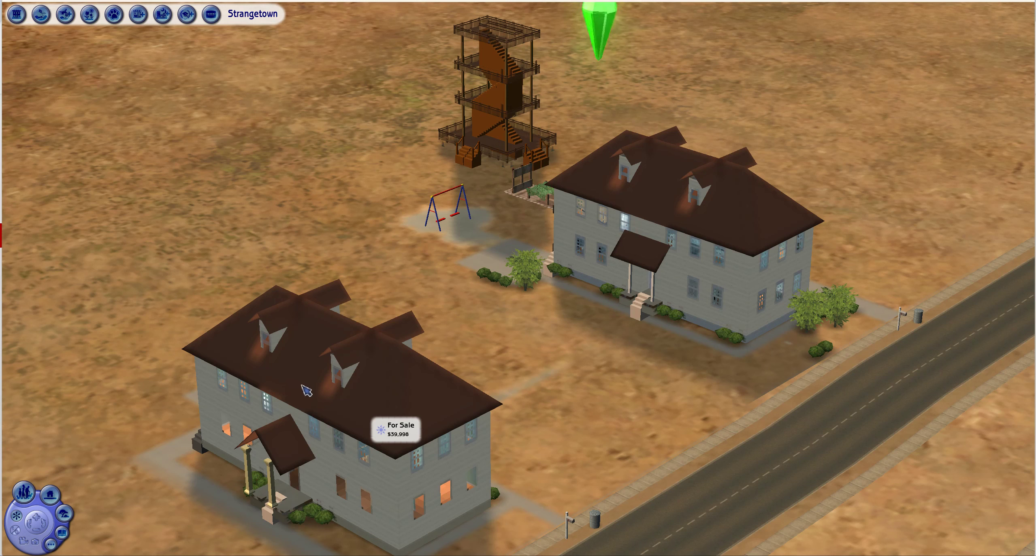
left_click(618, 292)
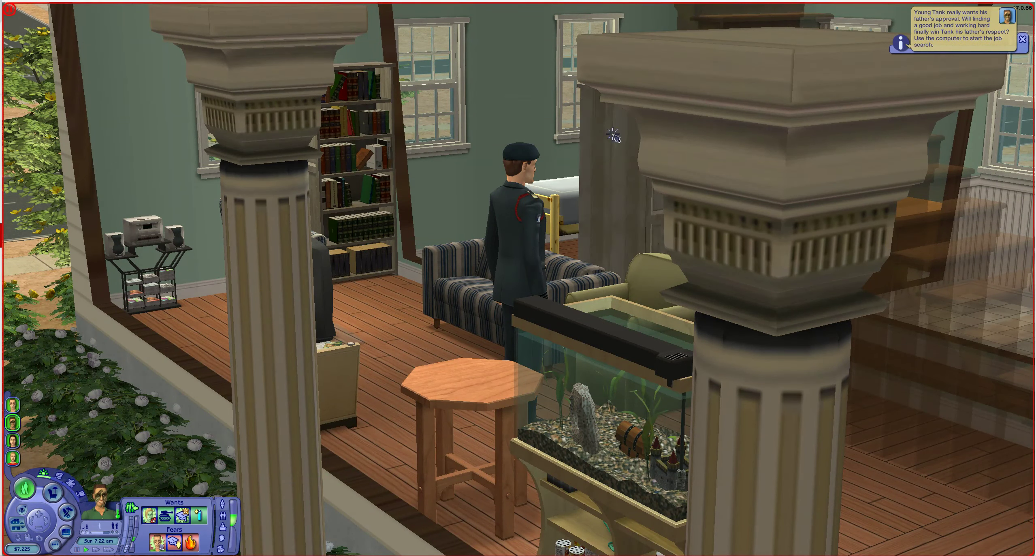
scroll(619, 128, "down", 5)
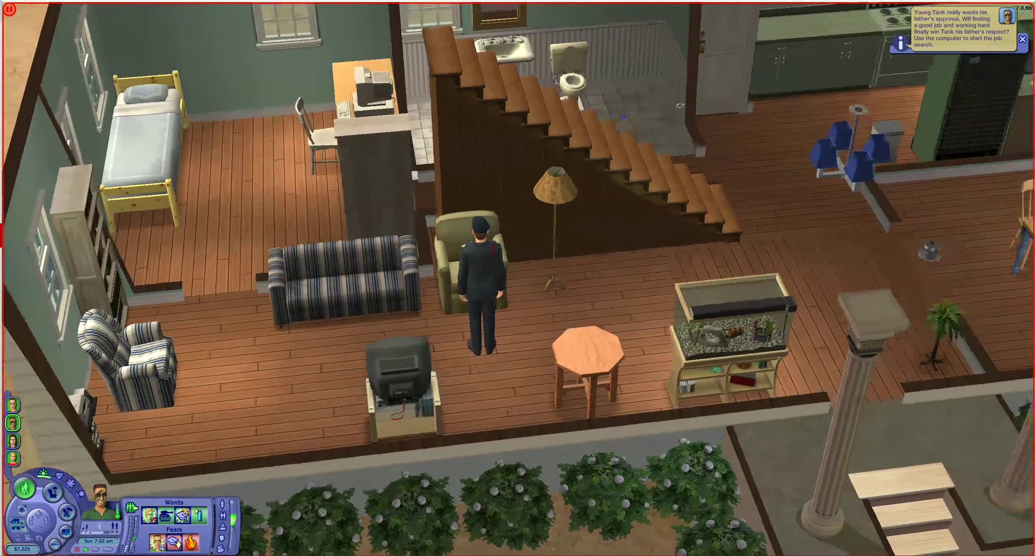
Step: Look across the kitchen and dining area, then back to the living room
key("Right")
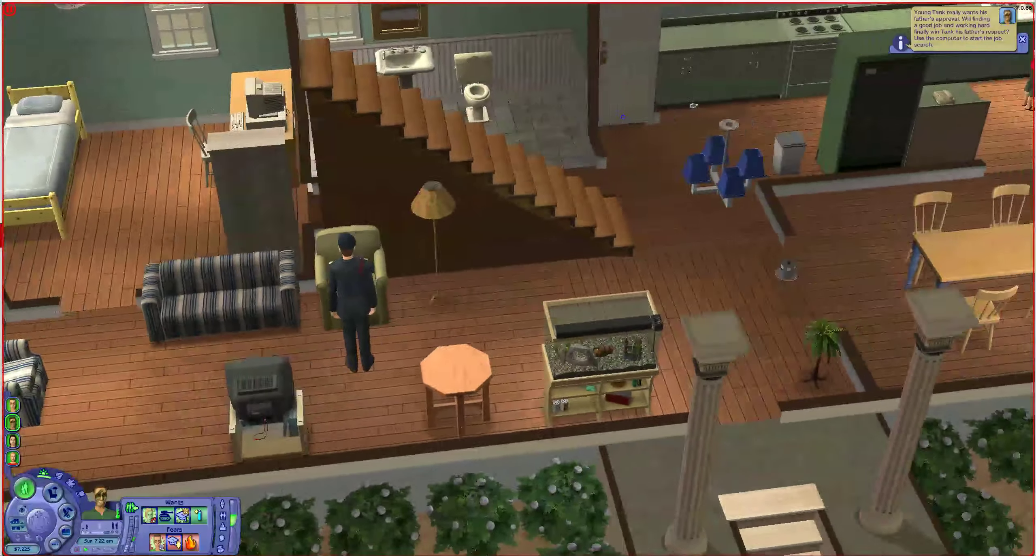
key("Right")
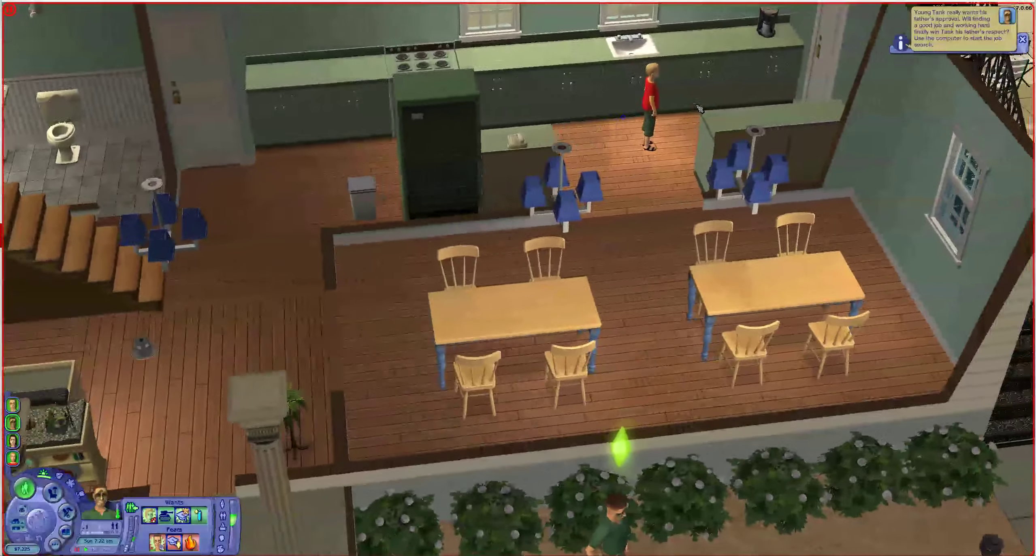
scroll(918, 164, "up", 4)
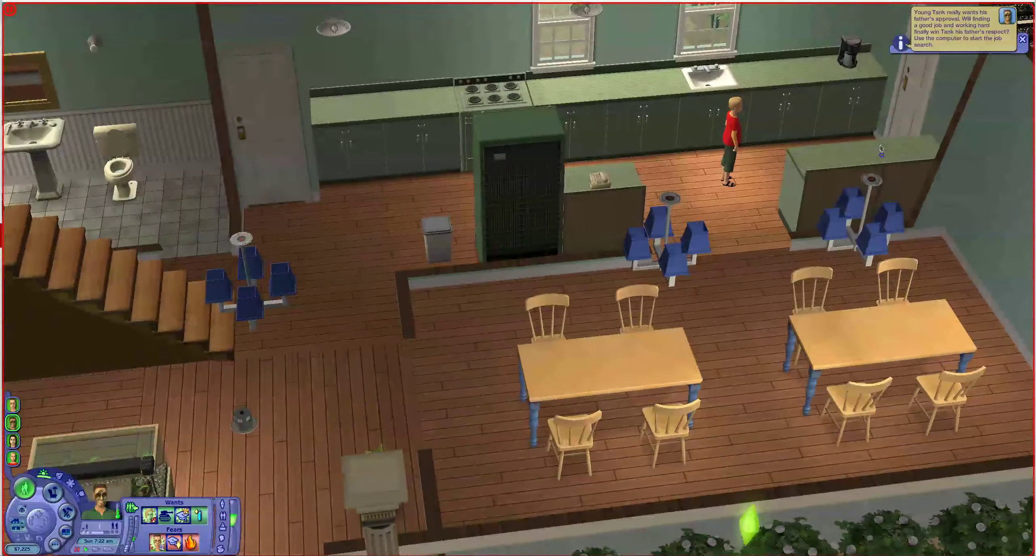
key("Left")
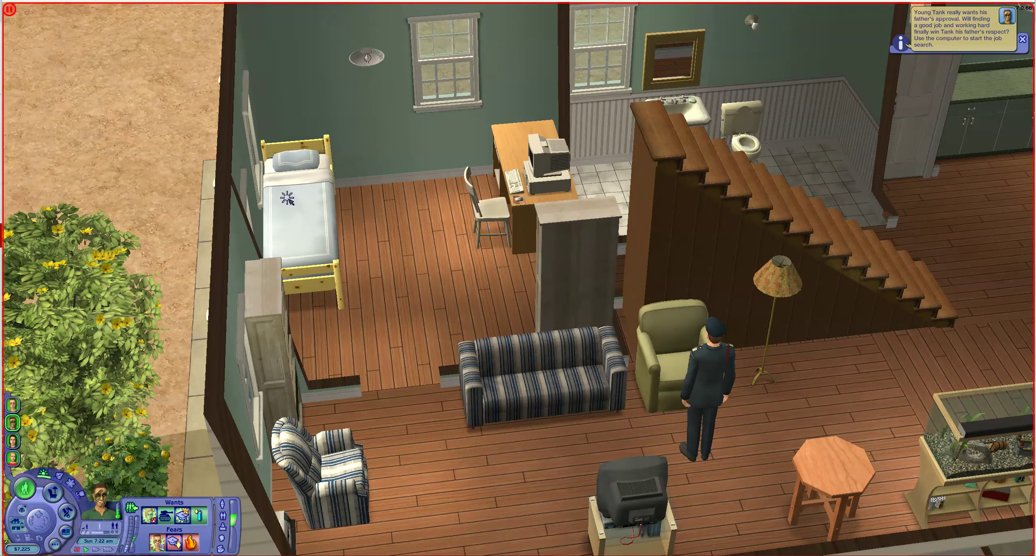
Step: Look over the upper floor's bedrooms and bathroom
key("Page_Up")
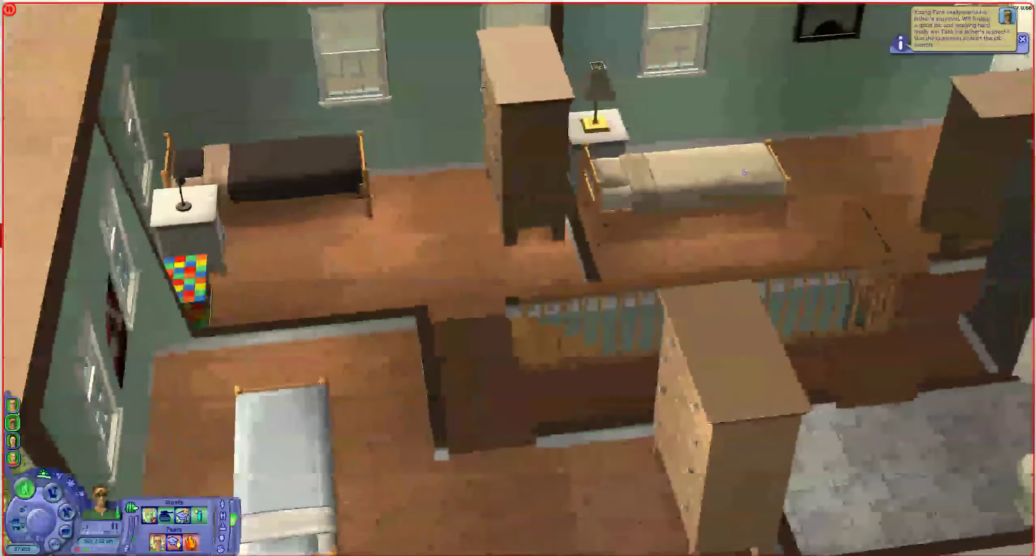
key("Right")
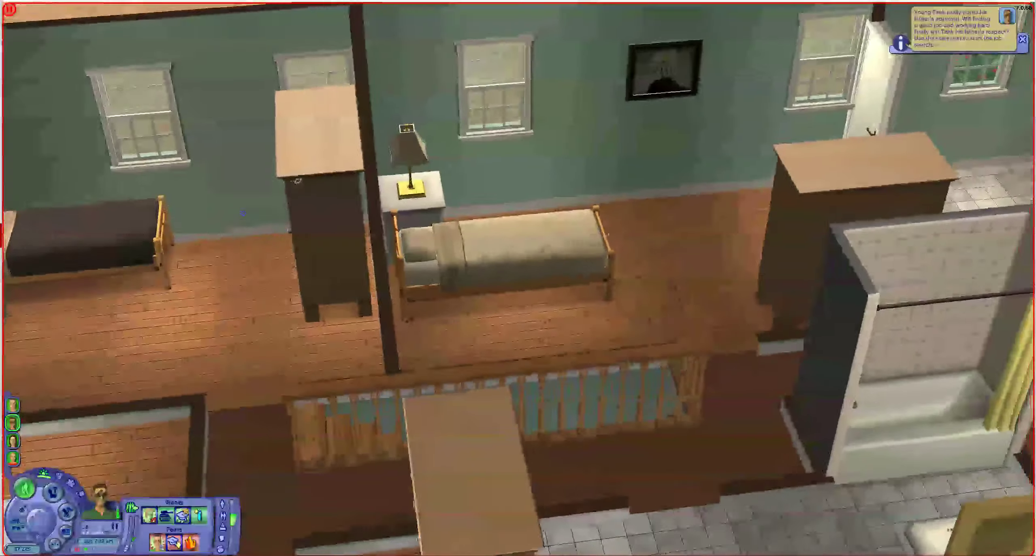
key("Right")
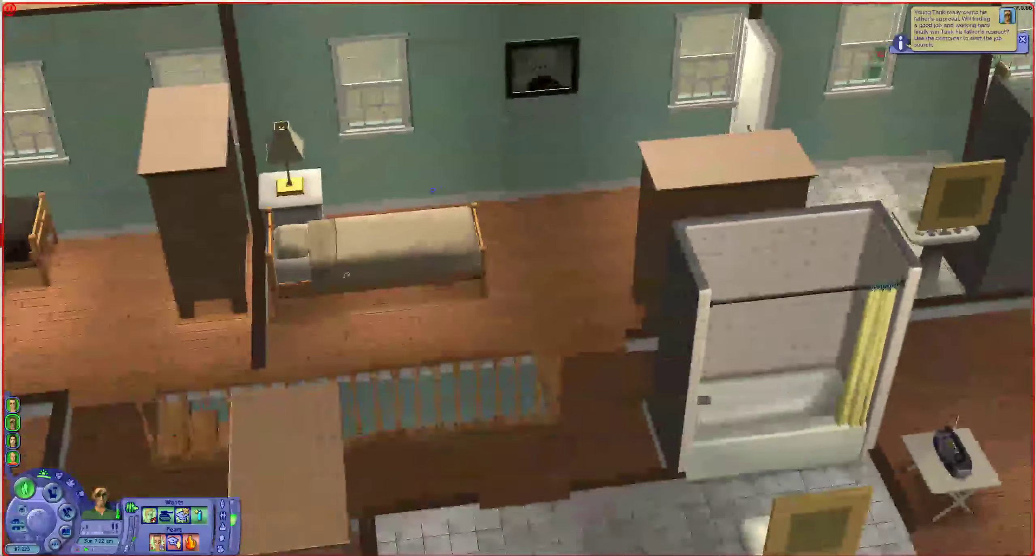
scroll(518, 278, "down", 3)
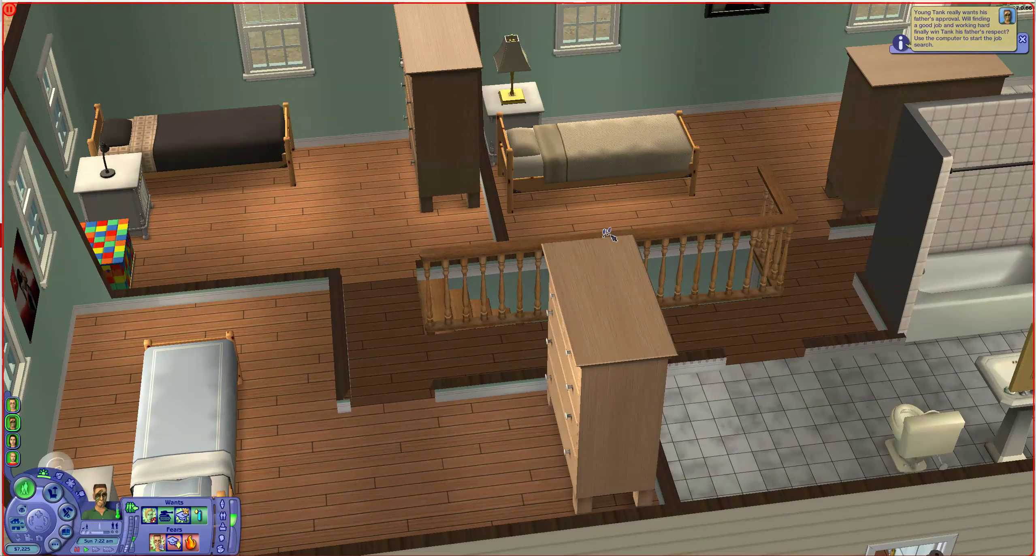
mouse_move(518, 277)
left_mouse_down()
mouse_move(688, 201)
mouse_move(791, 310)
left_mouse_up()
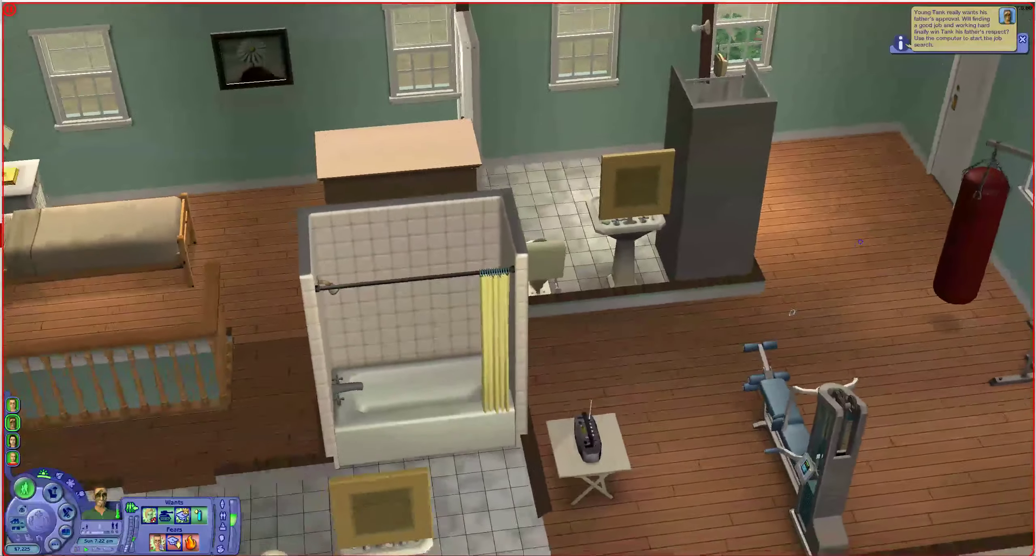
scroll(792, 310, "down", 3)
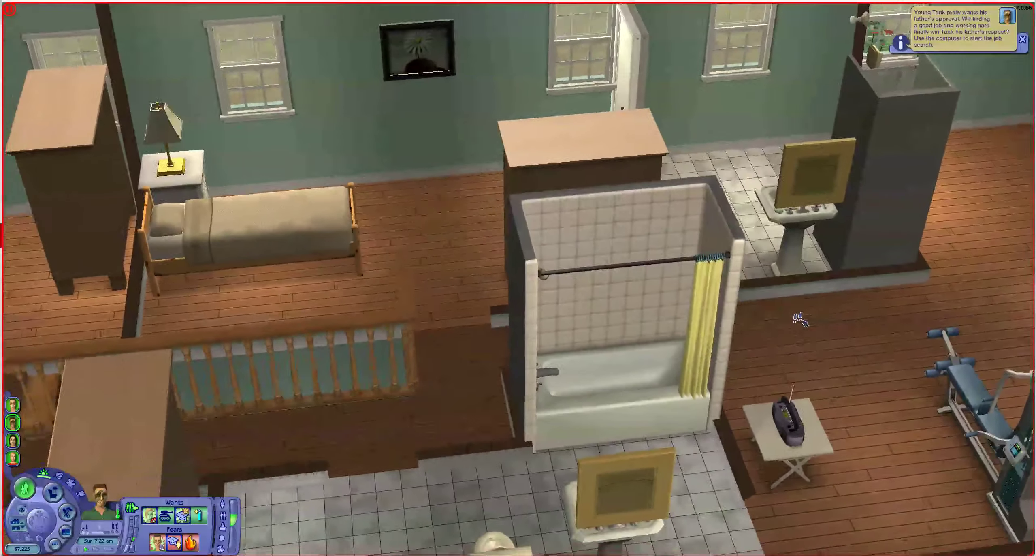
Step: Check the ground floor by the stairs and the upstairs gym, then return downstairs
key("Page_Down")
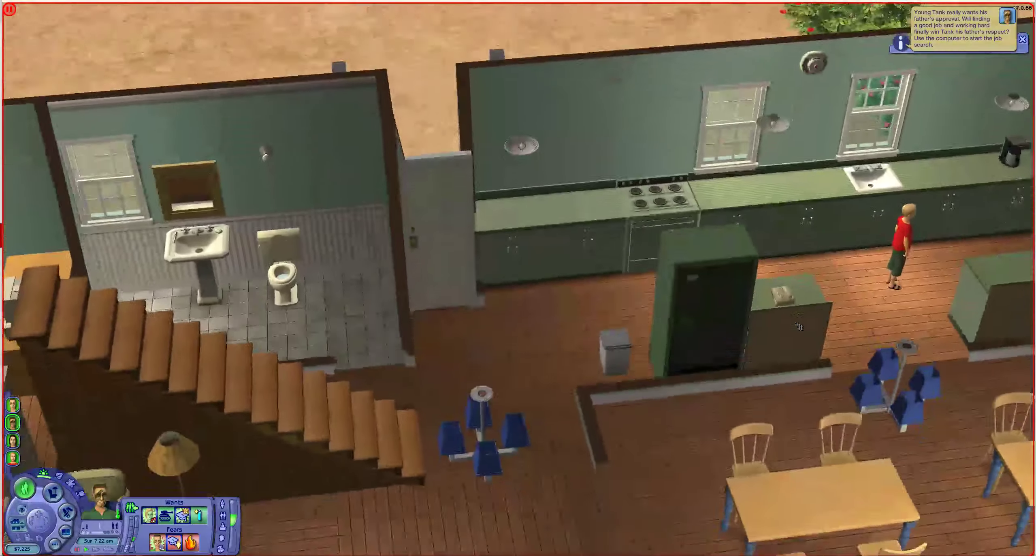
mouse_move(800, 319)
left_mouse_down()
mouse_move(658, 293)
mouse_move(663, 217)
mouse_move(741, 318)
mouse_move(753, 372)
mouse_move(809, 348)
left_mouse_up()
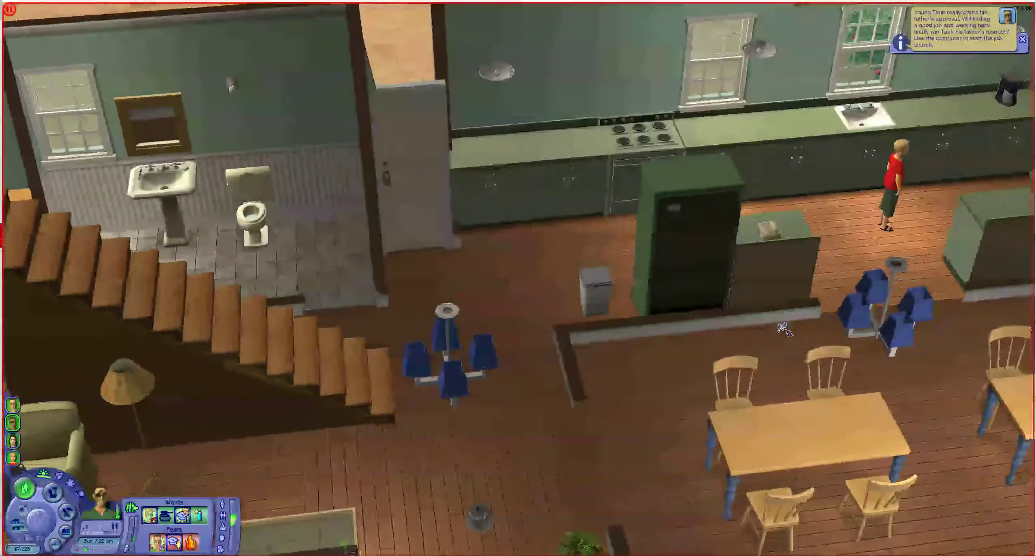
key("Page_Up")
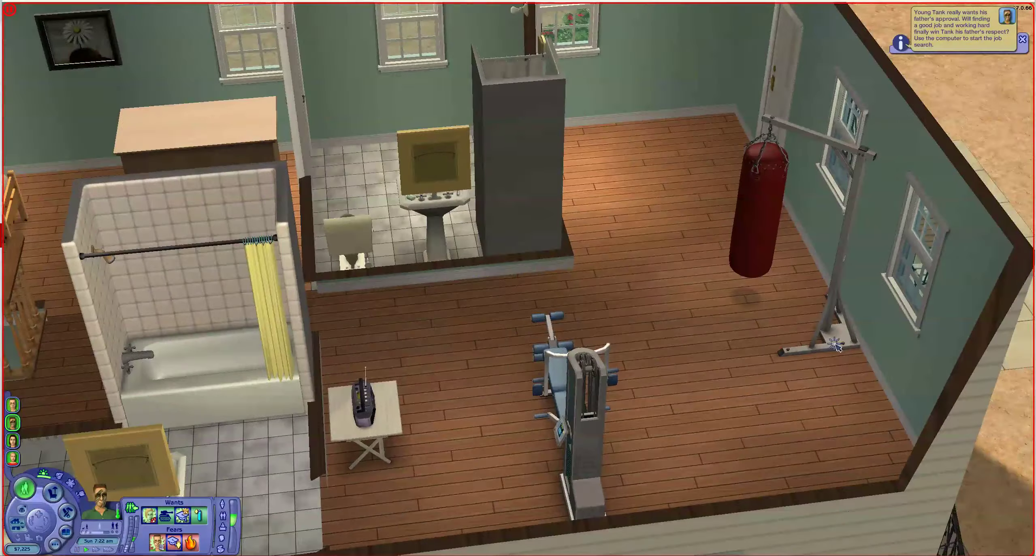
key("Page_Down")
scroll(833, 344, "down", 3)
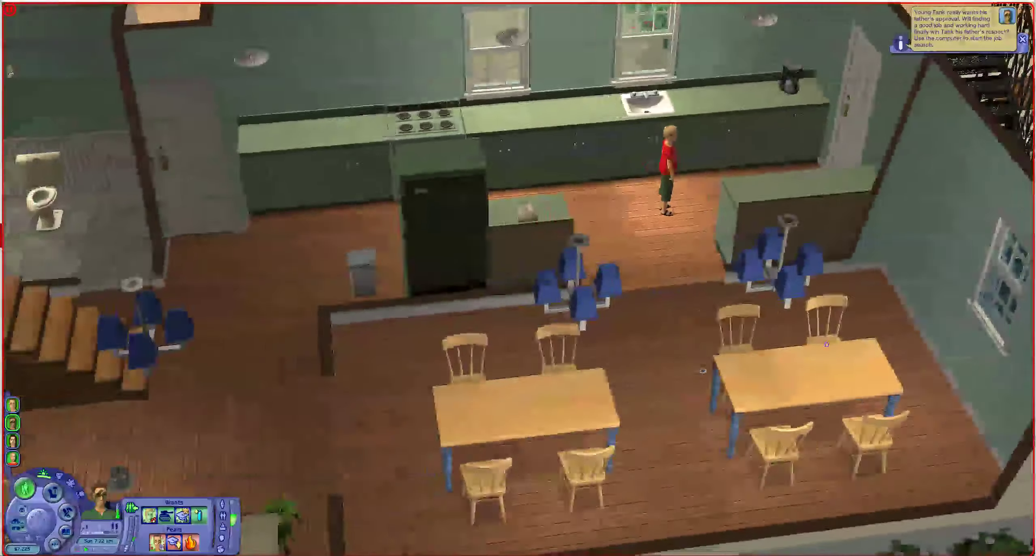
scroll(809, 345, "down", 3)
scroll(769, 344, "down", 3)
scroll(729, 346, "down", 3)
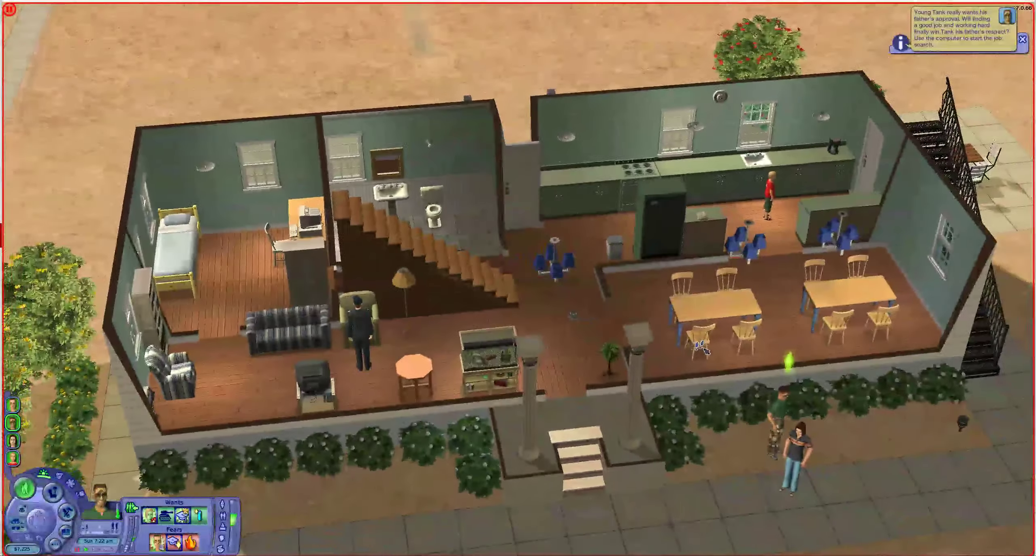
scroll(703, 347, "down", 2)
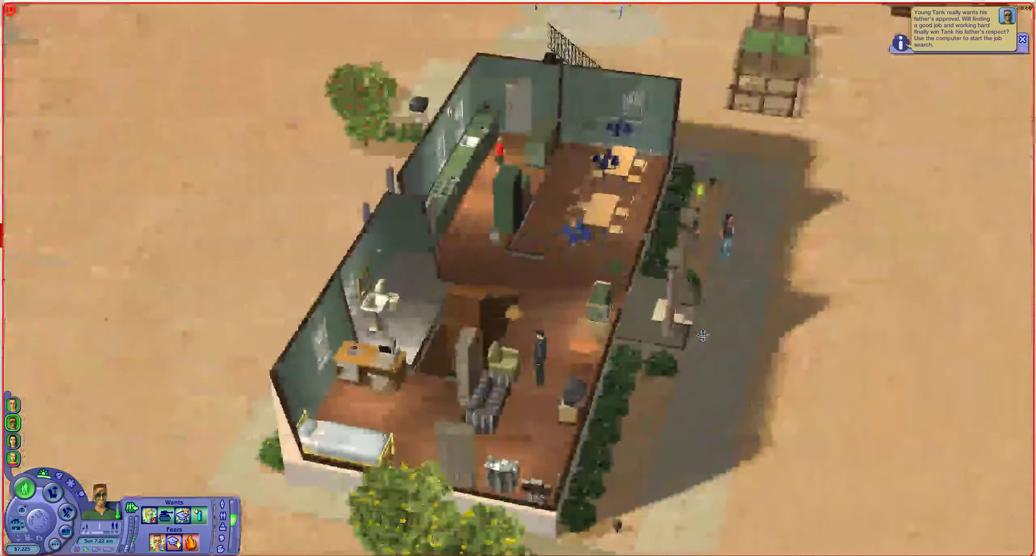
Step: Orbit and pan past the swing set, wooden deck and the tower's upper levels
middle_click(703, 335)
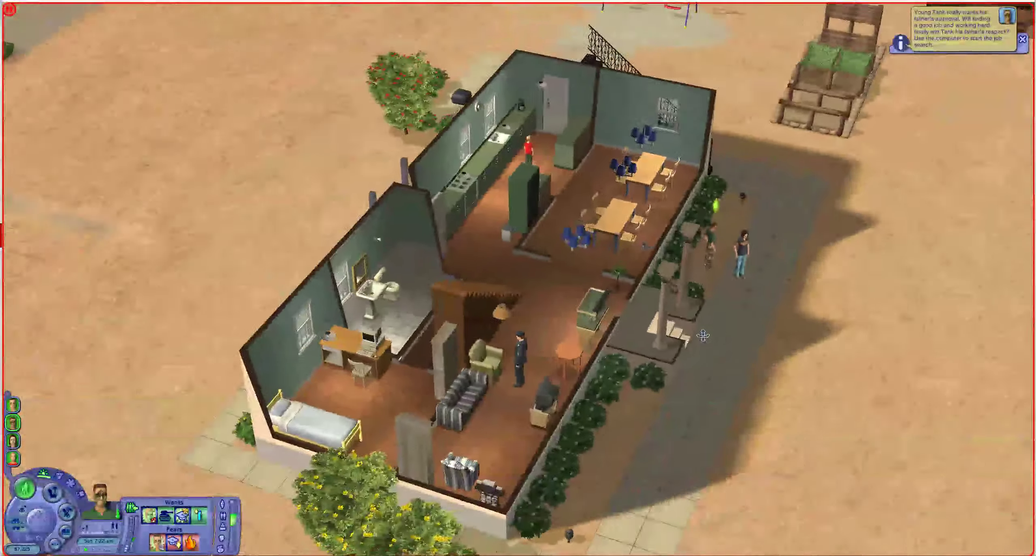
key("period")
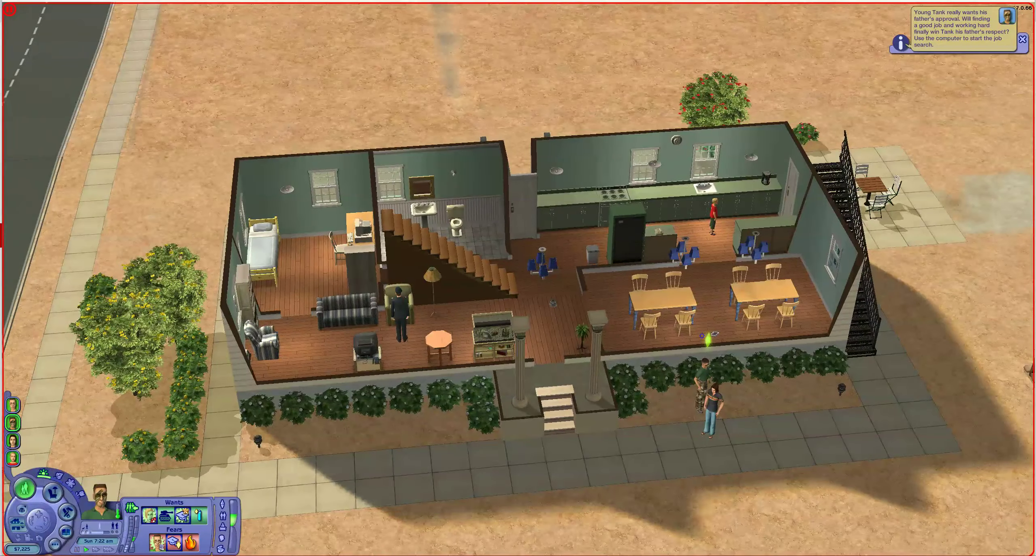
key("Right")
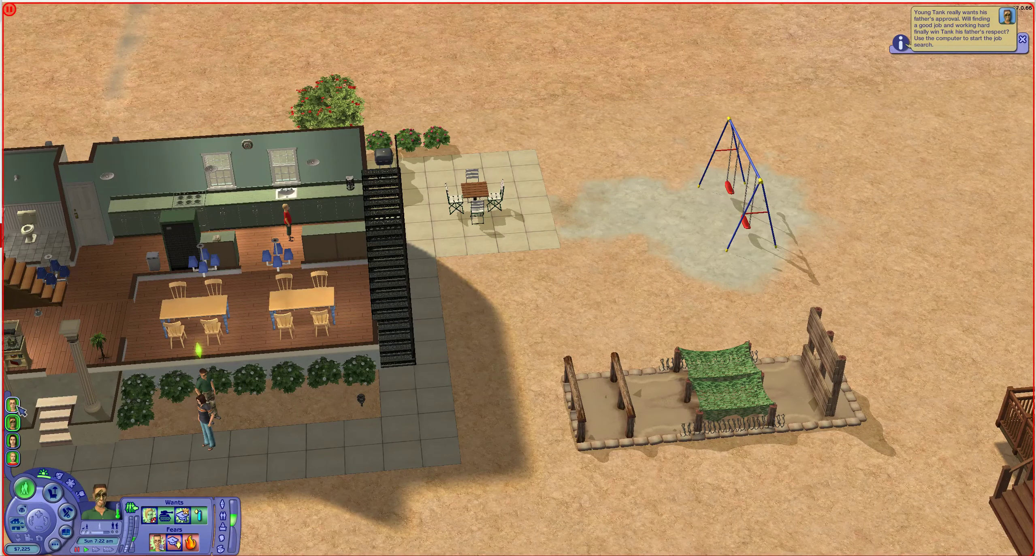
key("Right")
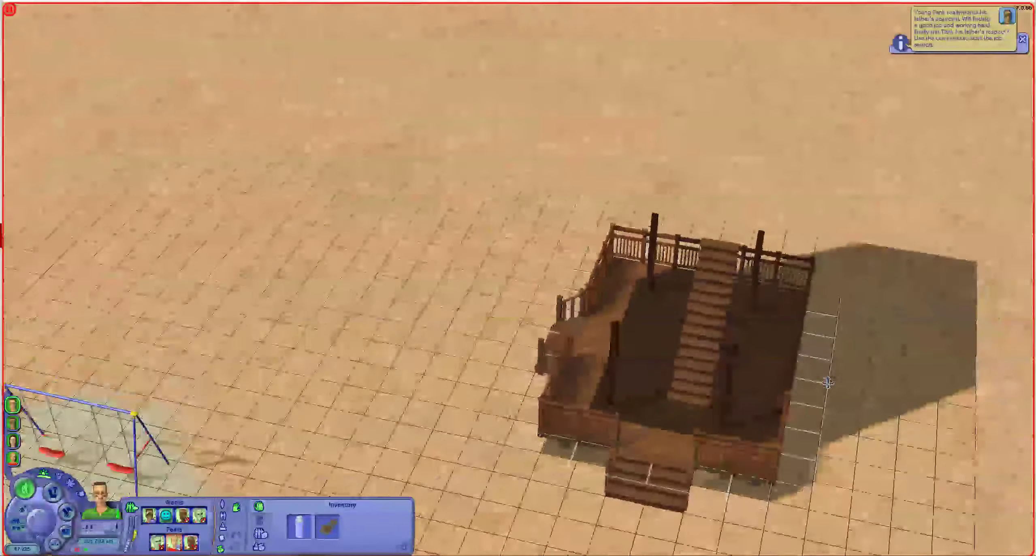
key("Page_Up")
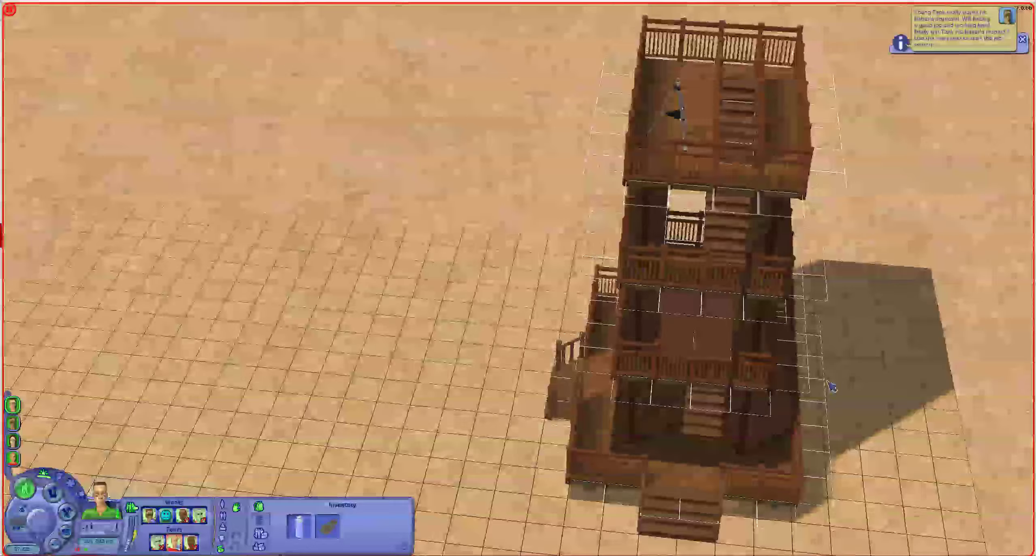
key("Left")
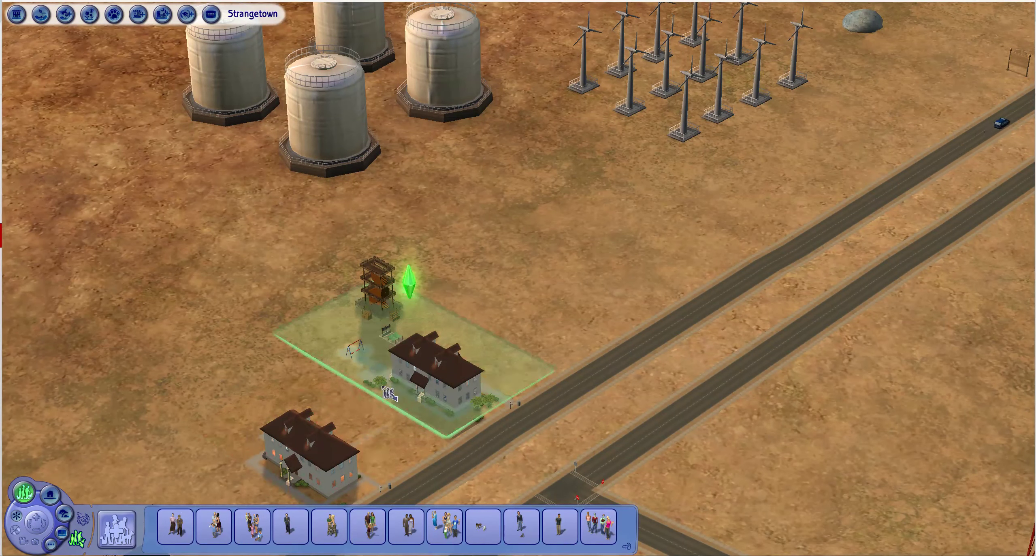
Step: Move the Grunts out of the house, confirm, and select them in the Family Bin
left_click(449, 356)
left_click(499, 304)
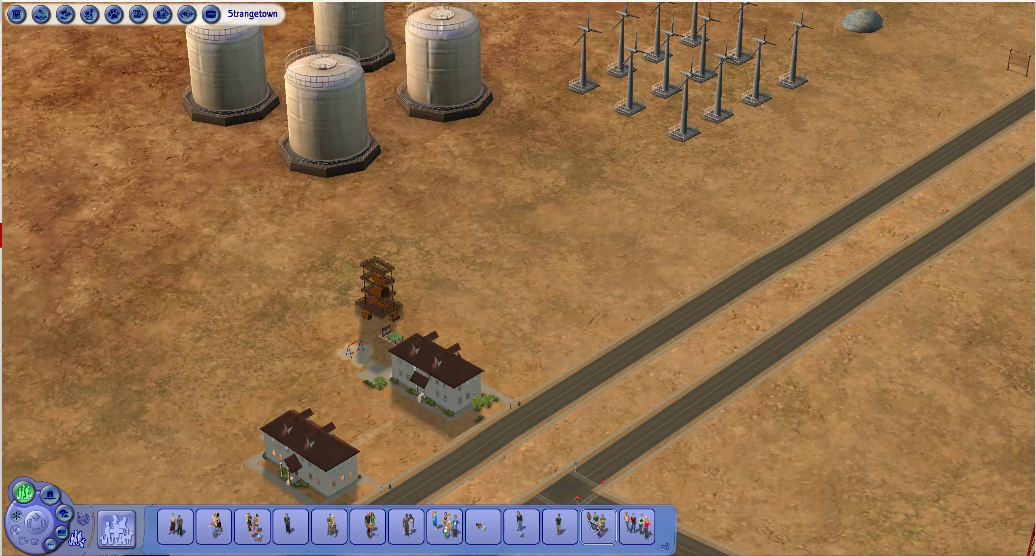
left_click(598, 525)
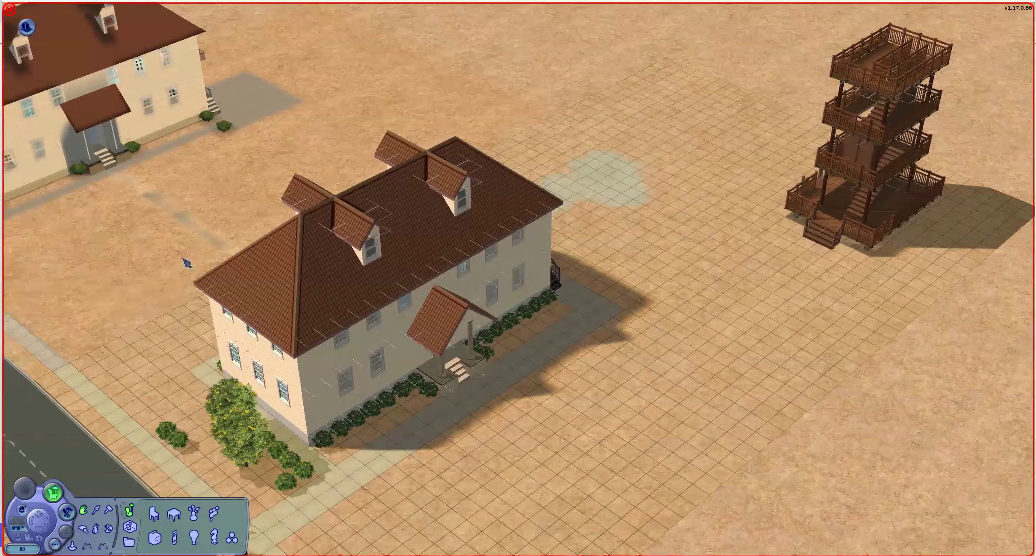
Step: Pan over the wooden tower and the vacant house to inspect the lot
left_click_drag(607, 389, 557, 111)
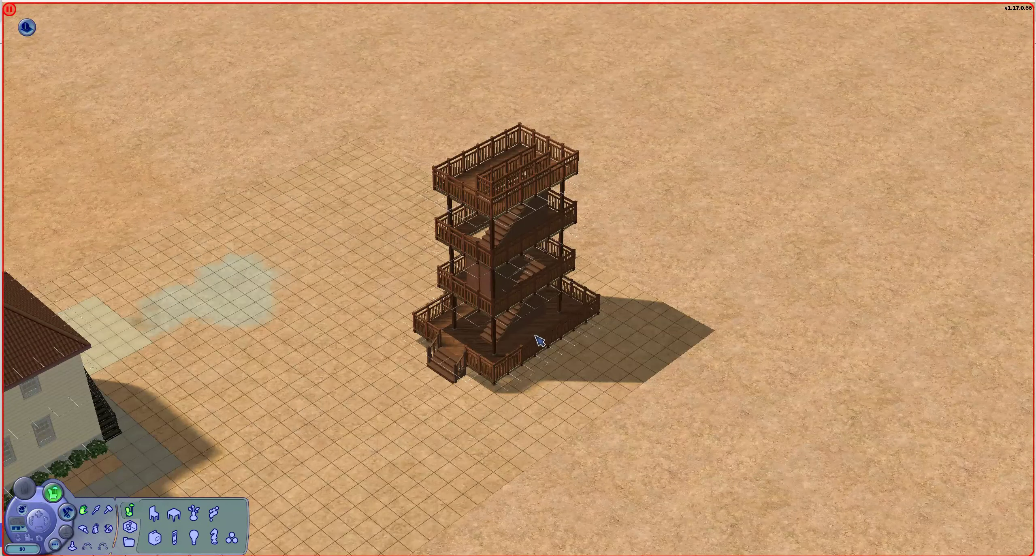
scroll(592, 339, "up", 3)
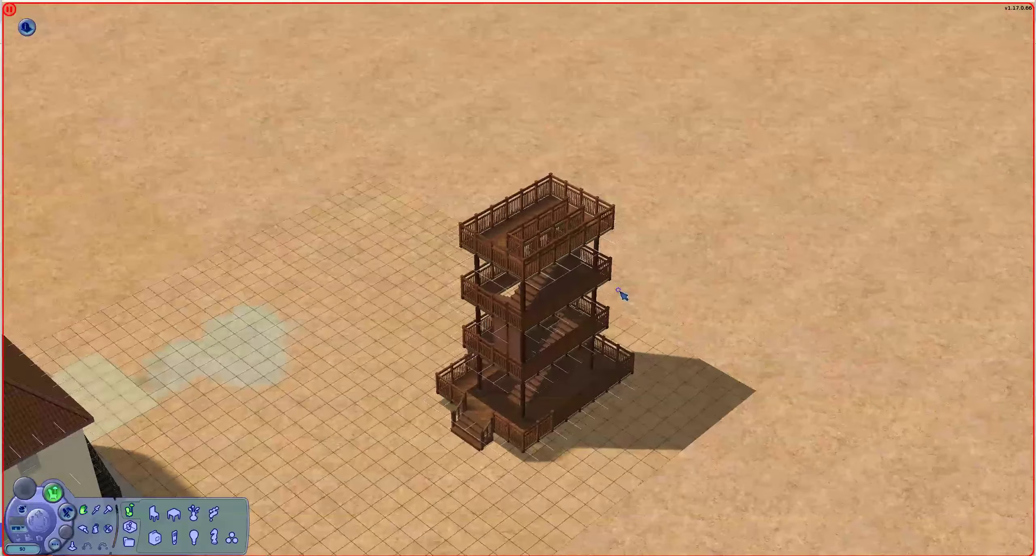
left_click_drag(599, 310, 578, 335)
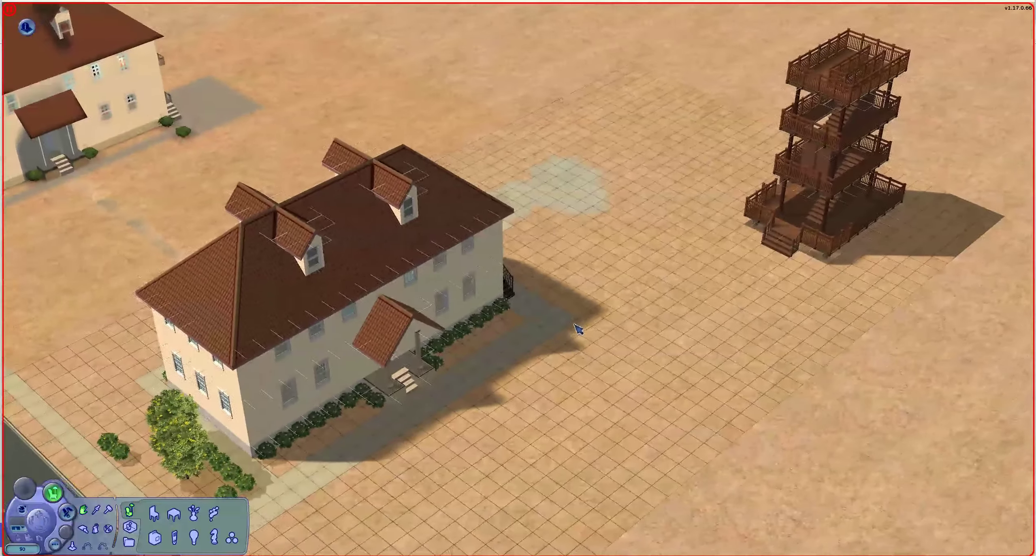
scroll(578, 335, "up", 4)
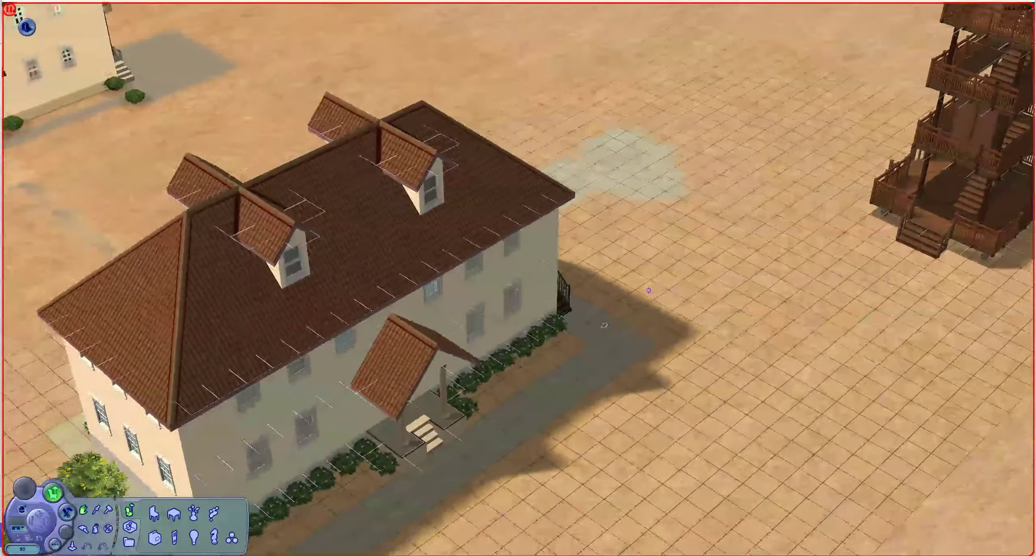
scroll(603, 324, "up", 2)
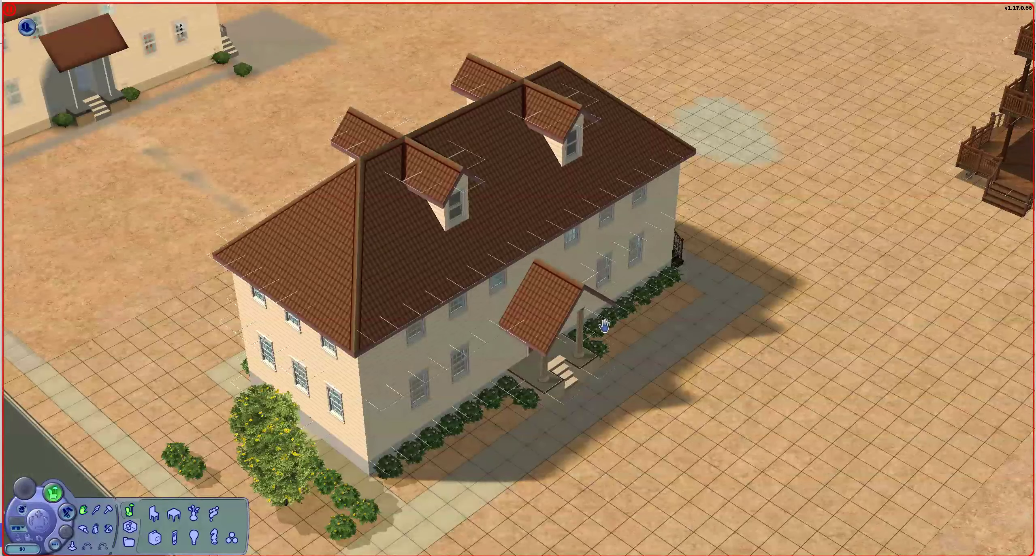
left_click_drag(603, 328, 758, 252)
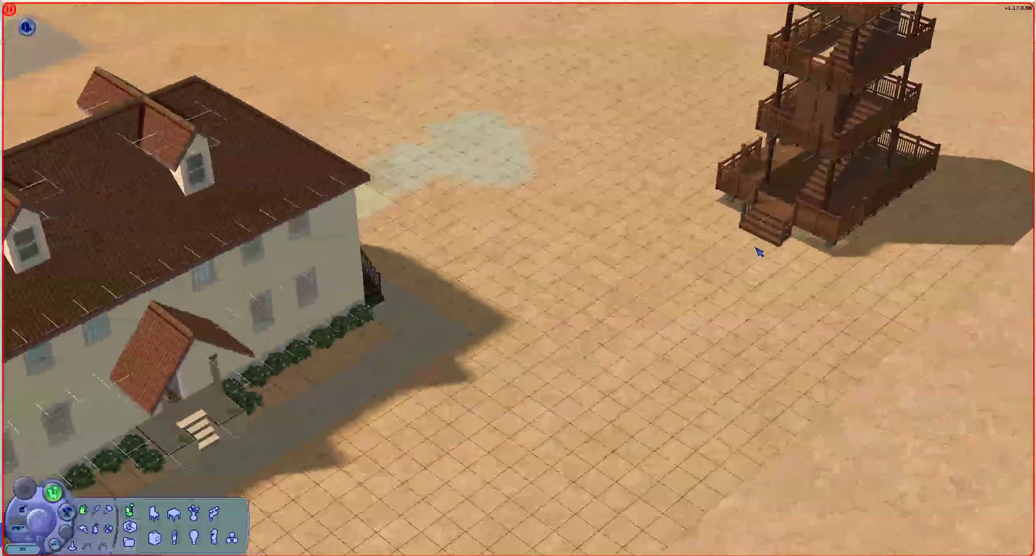
scroll(758, 252, "down", 2)
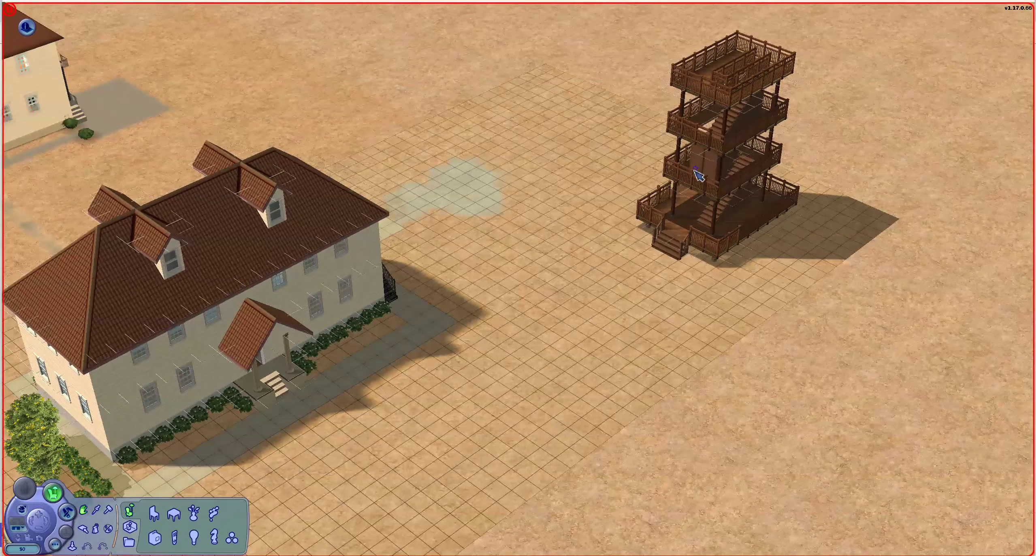
scroll(698, 175, "up", 3)
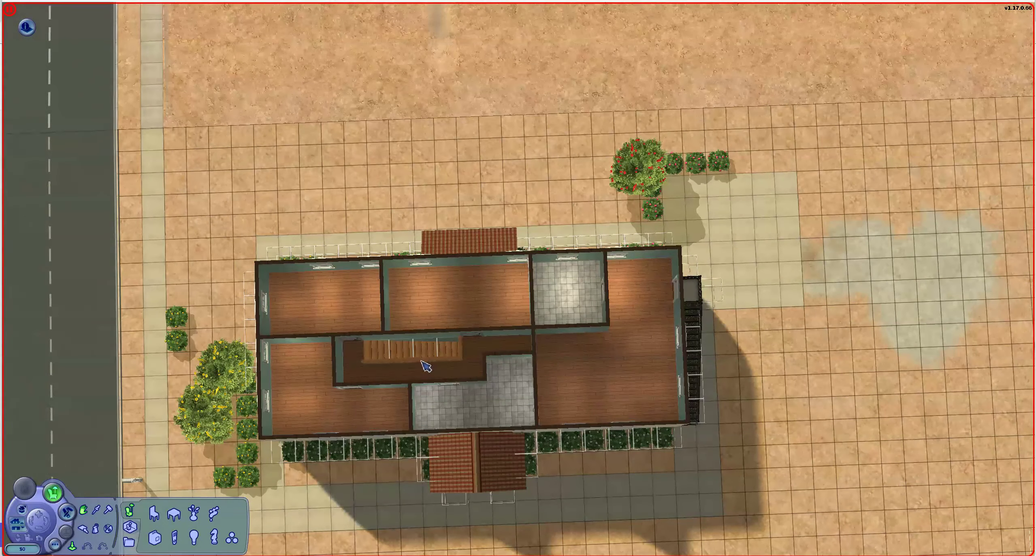
scroll(426, 366, "down", 2)
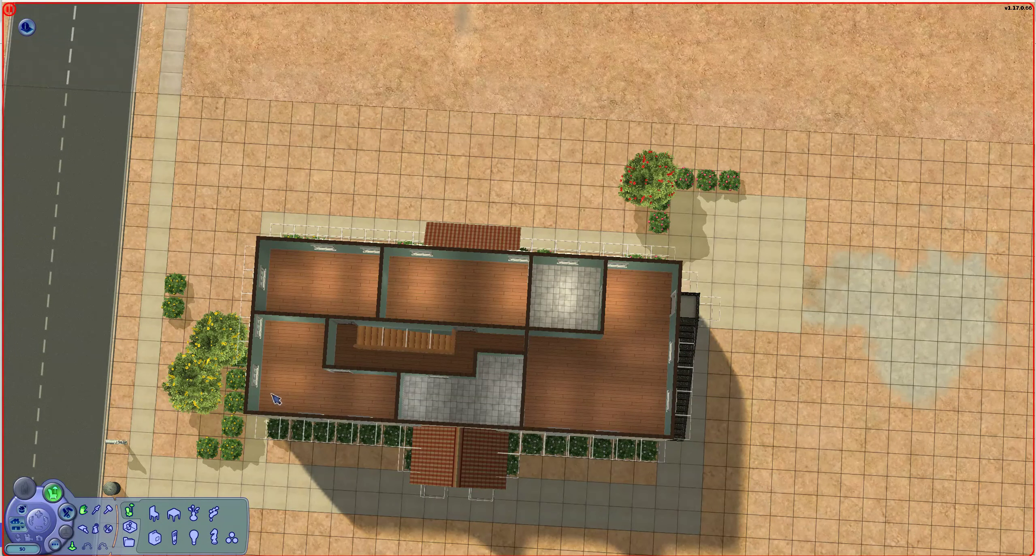
scroll(711, 283, "down", 1)
Step: Paint grey flooring over the wooden and tiled floors on both levels
key("Page_Down")
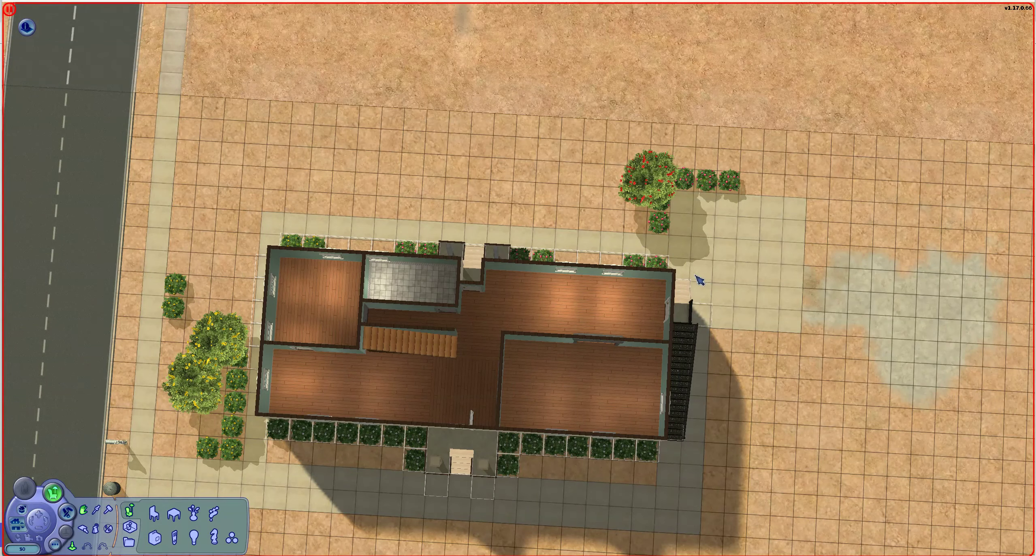
key("Page_Up")
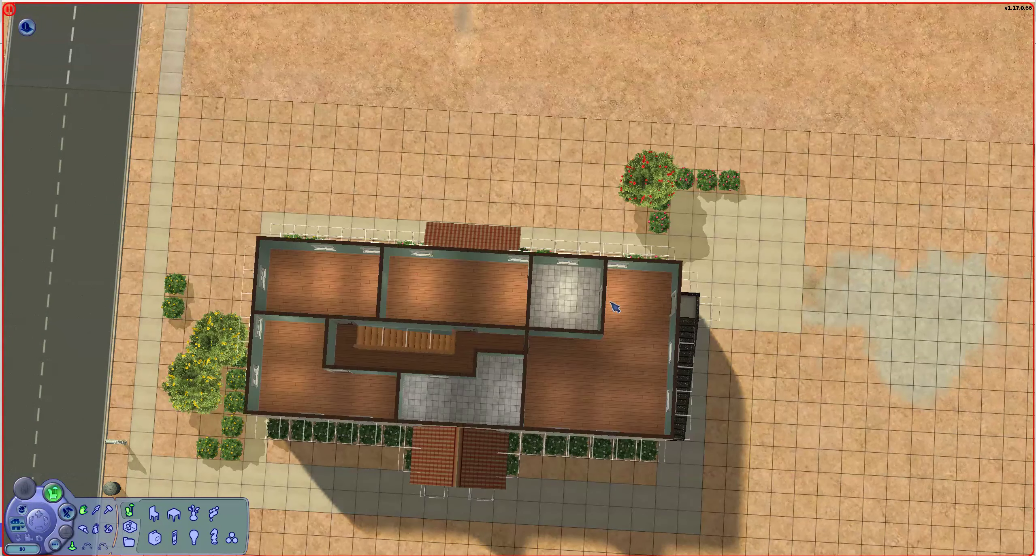
key("Page_Up")
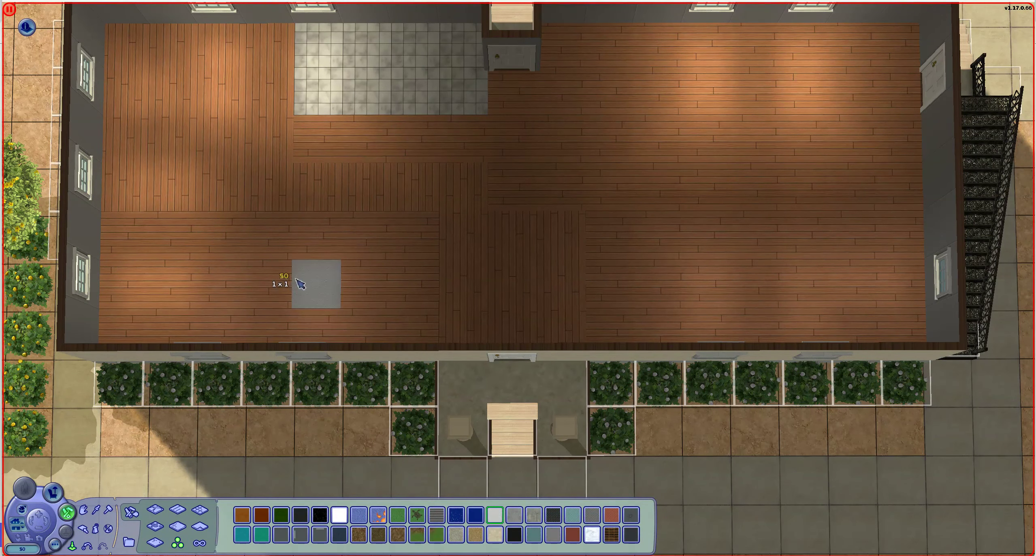
left_click(295, 281, "shift")
left_click(357, 68, "shift")
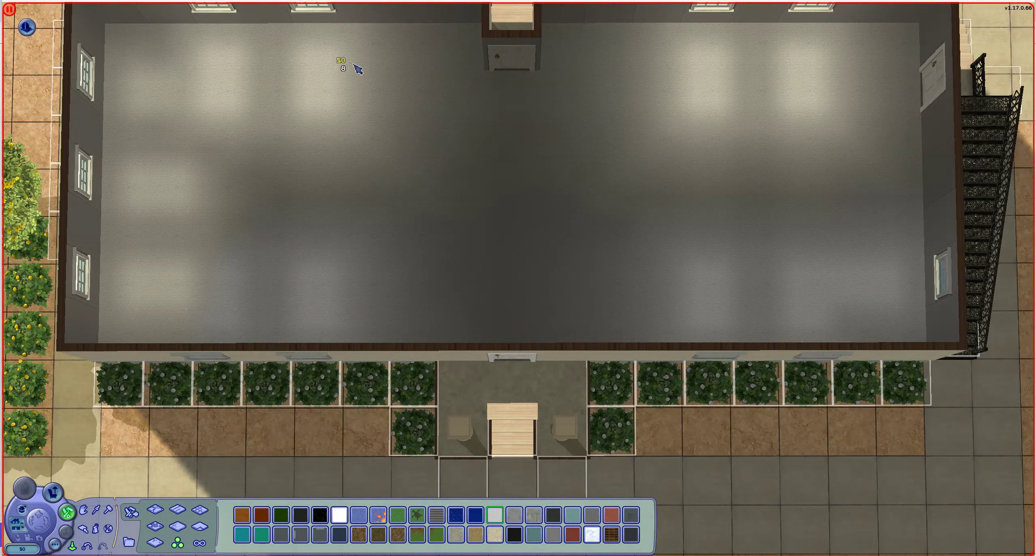
key("Page_Down")
left_click(357, 89, "shift")
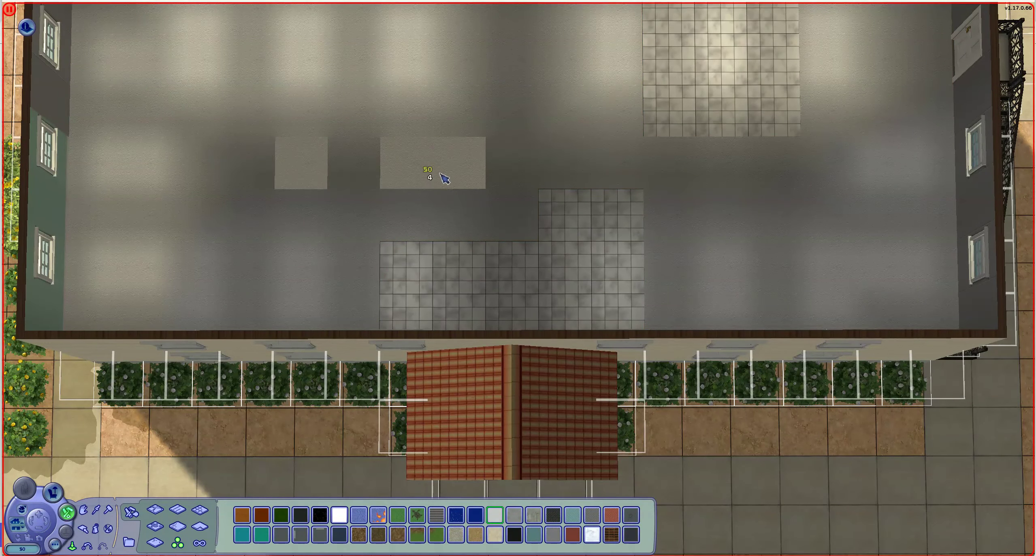
left_click(429, 175, "shift")
scroll(633, 209, "down", 3)
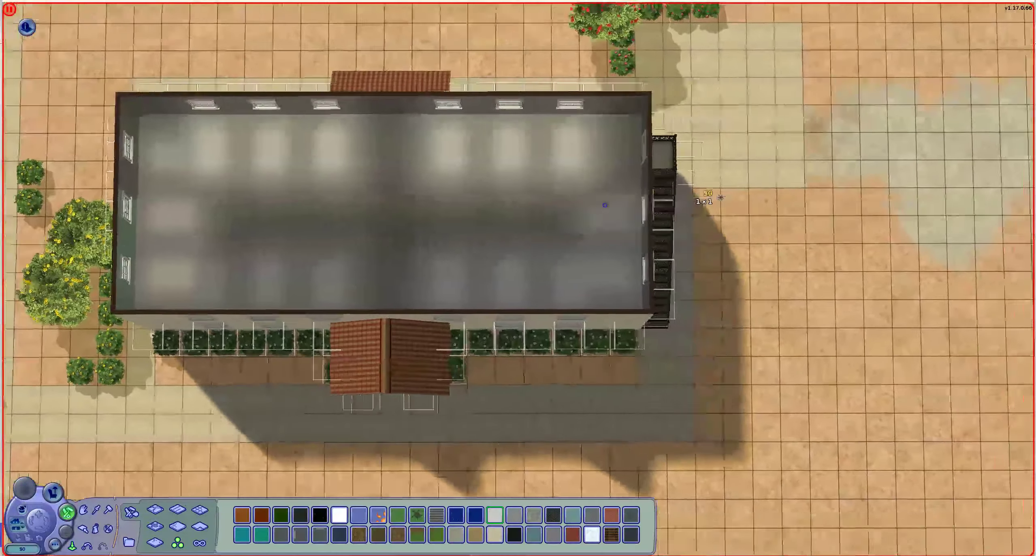
scroll(544, 300, "up", 2)
Step: Delete the long outside staircase and replace the side door with plain wall
left_click_drag(544, 301, 500, 304)
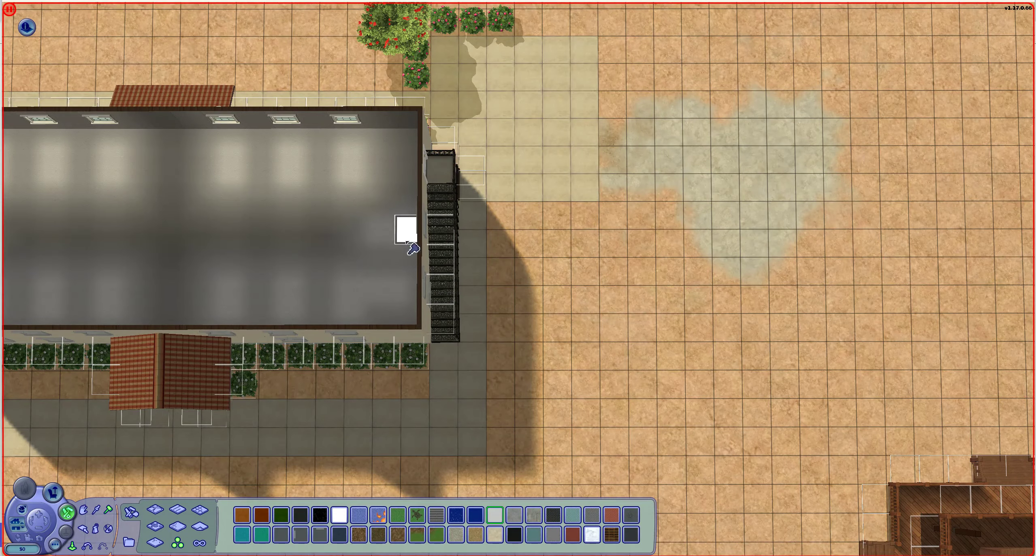
left_click(443, 225)
scroll(511, 433, "up", 3)
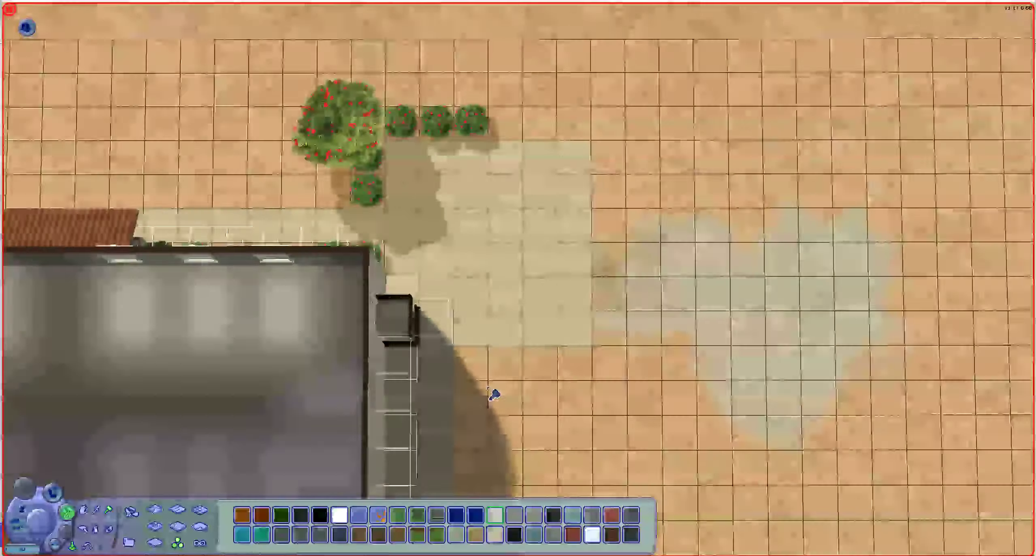
scroll(502, 365, "up", 3)
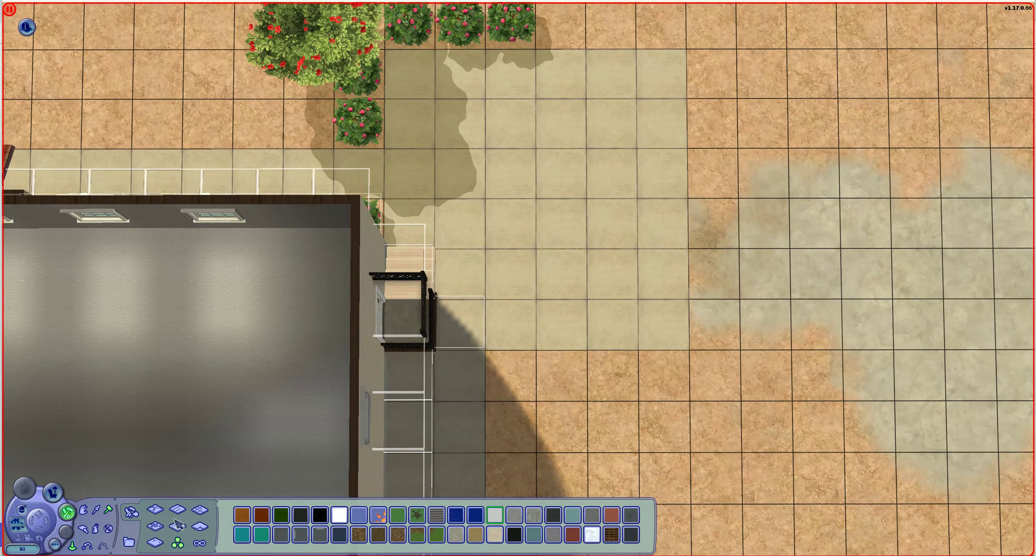
left_click(132, 513)
left_click(154, 513)
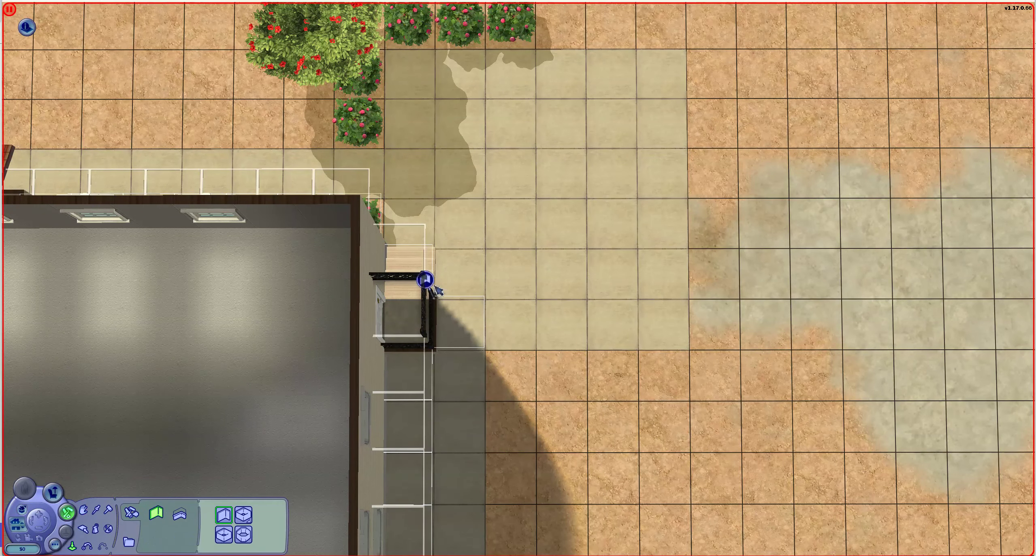
left_click(400, 279)
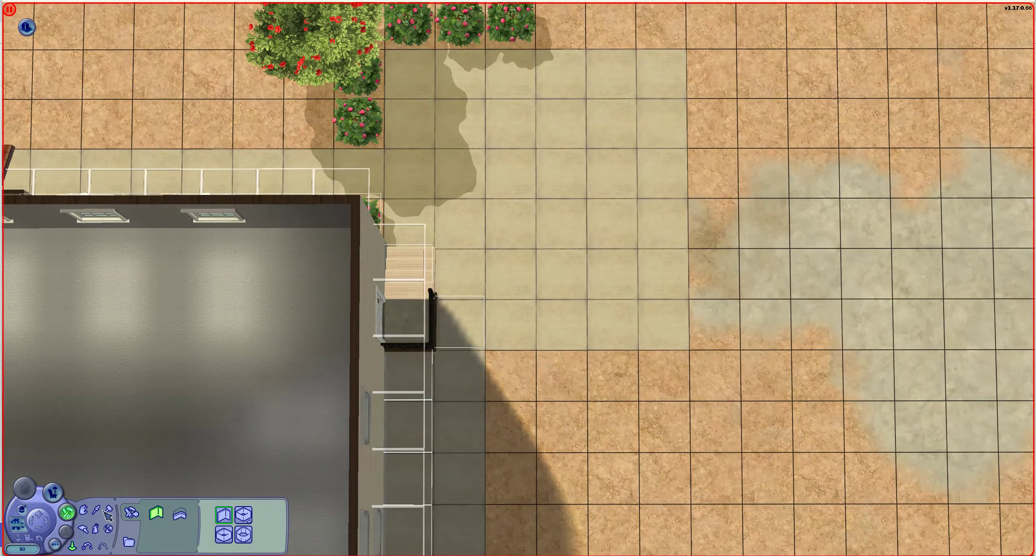
key("period")
key("comma")
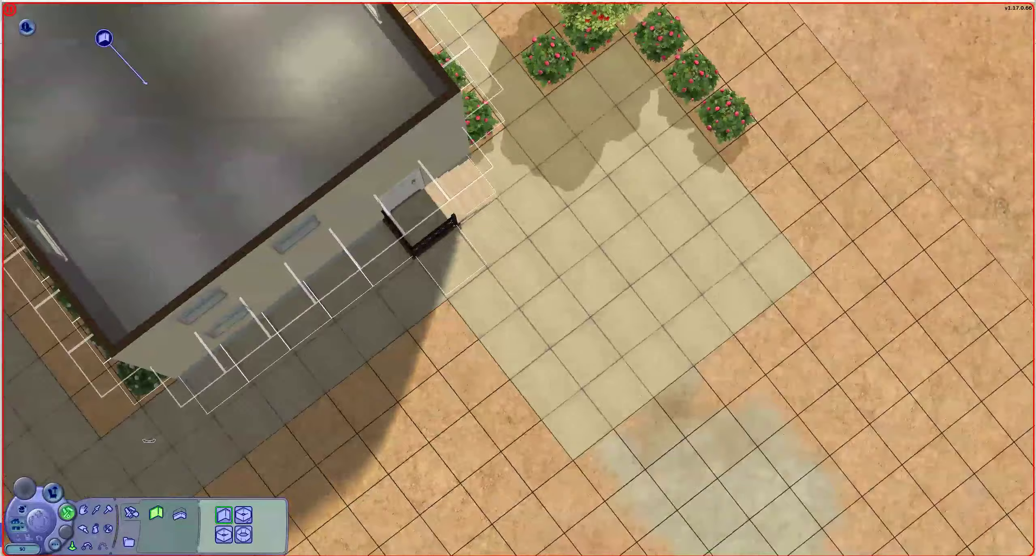
key("period")
key("comma")
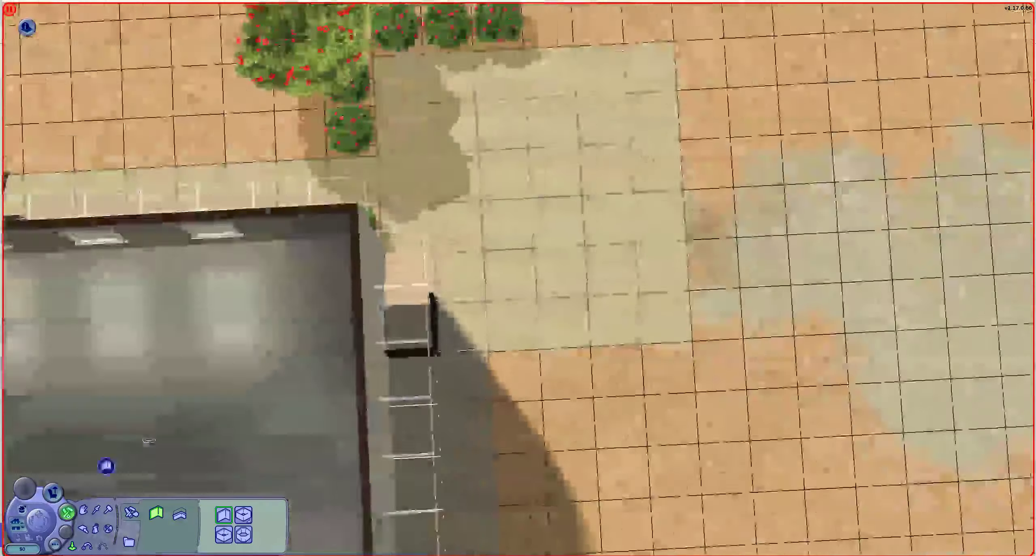
left_click_drag(240, 407, 22, 217)
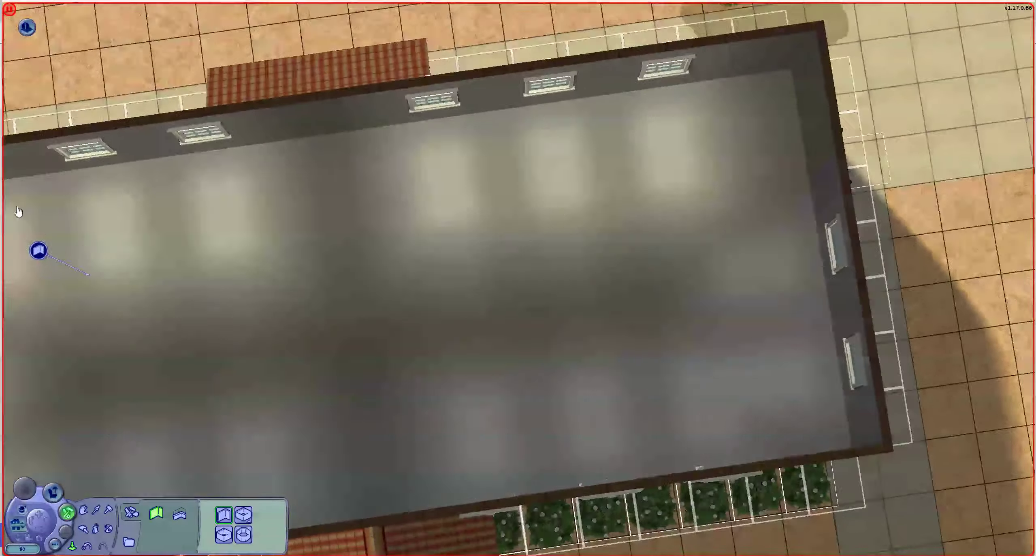
Step: Browse the terrain and foundation catalogs from the foundation level, with the whole house in view
key("Page_Down")
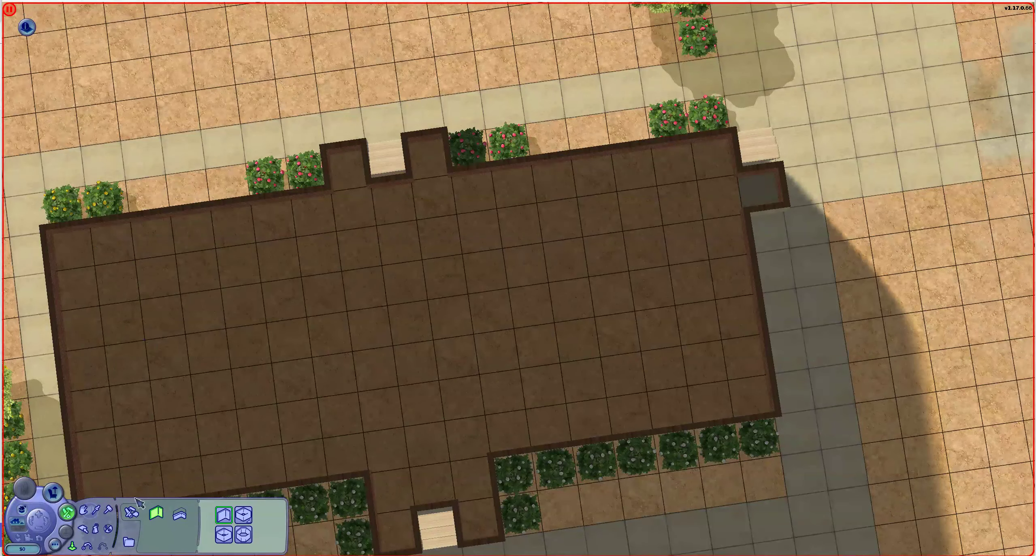
left_click(130, 516)
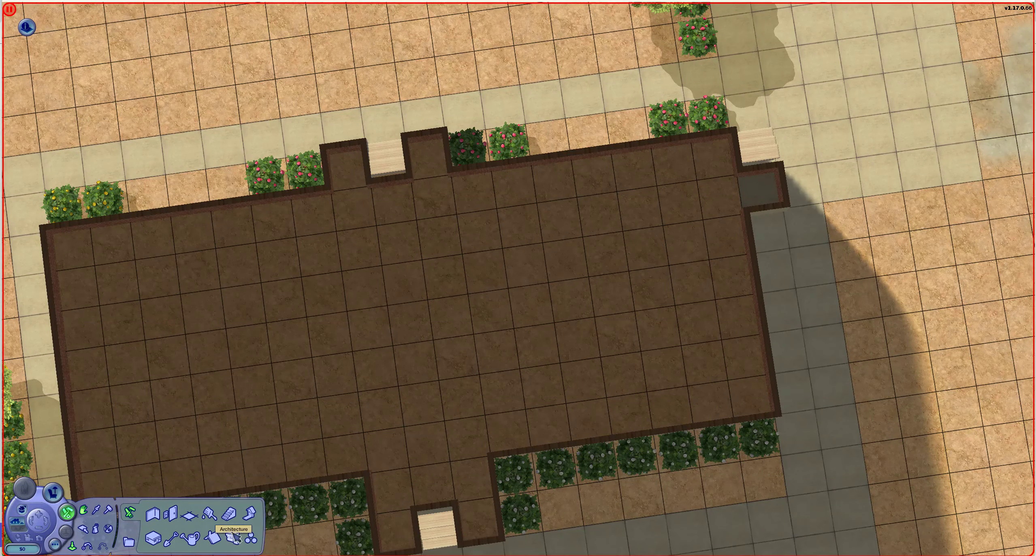
left_click(180, 540)
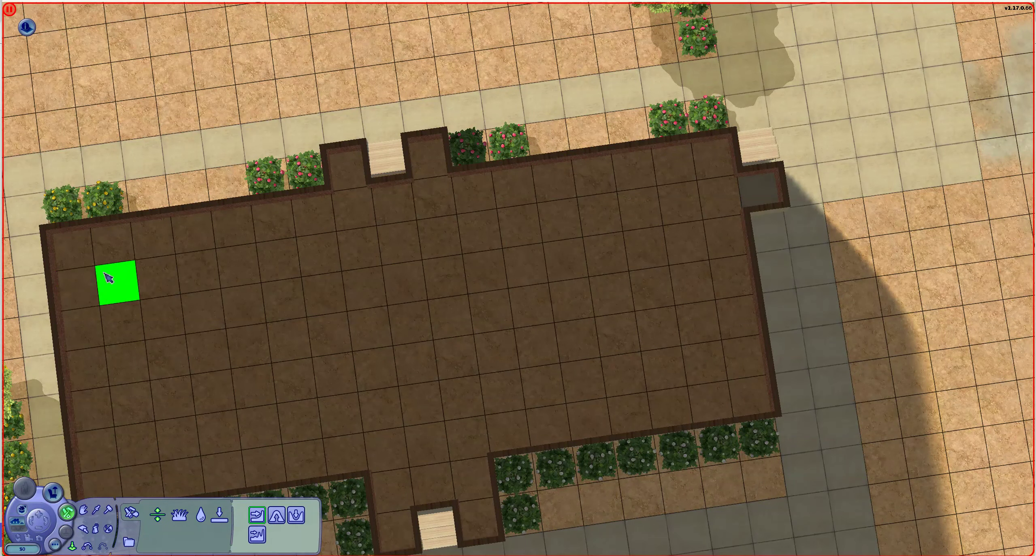
left_click(132, 513)
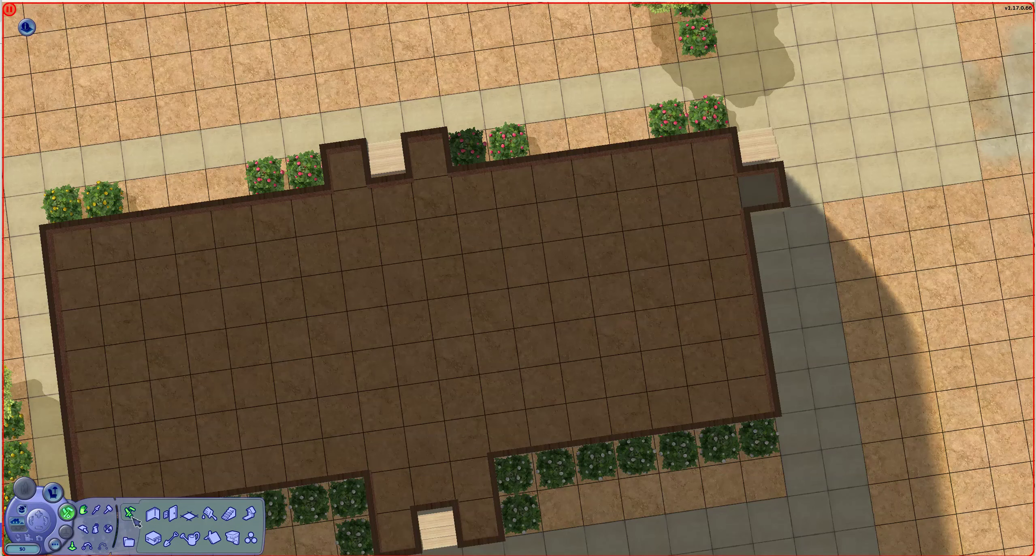
left_click(166, 541)
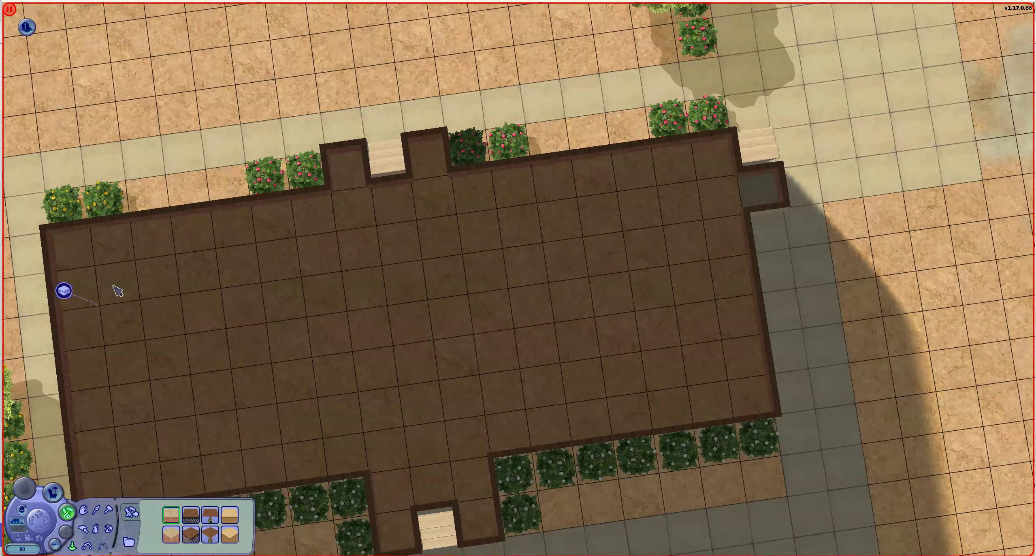
mouse_move(58, 247)
left_mouse_down()
mouse_move(111, 283)
mouse_move(709, 393)
left_mouse_up()
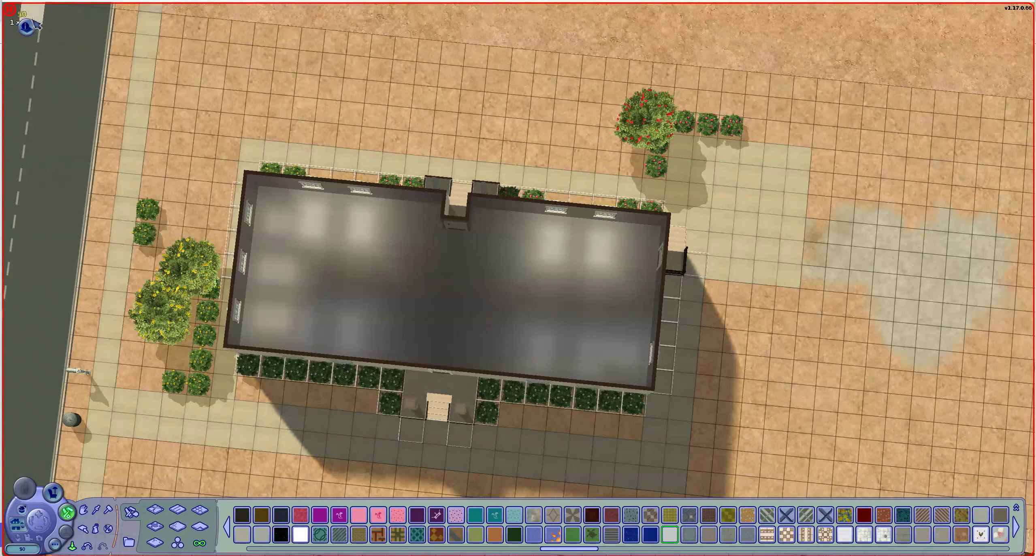
left_click(26, 27)
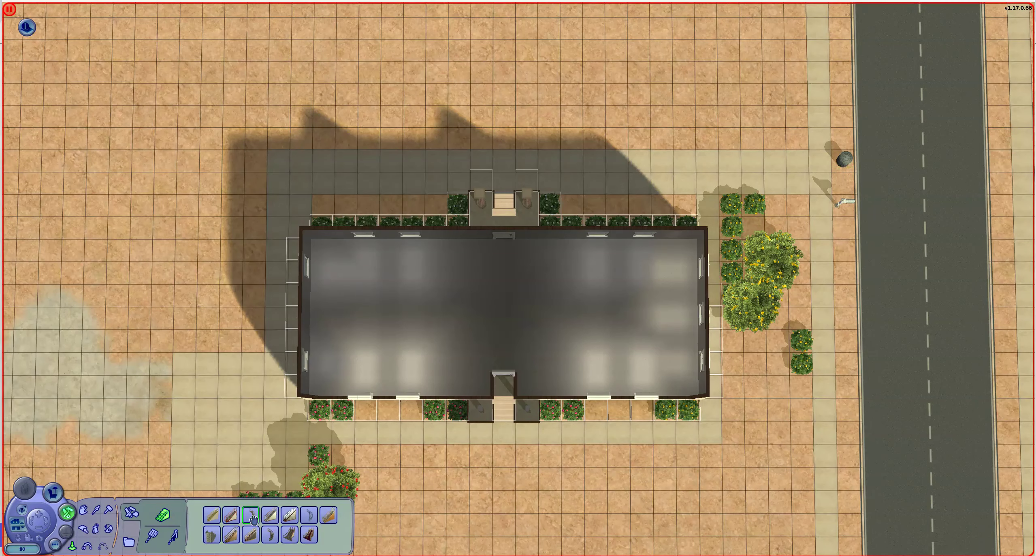
Step: Place and reposition the rotated Endless Winding Staircase on the ground floor by the back entry
left_click(255, 523)
scroll(534, 364, "up", 3)
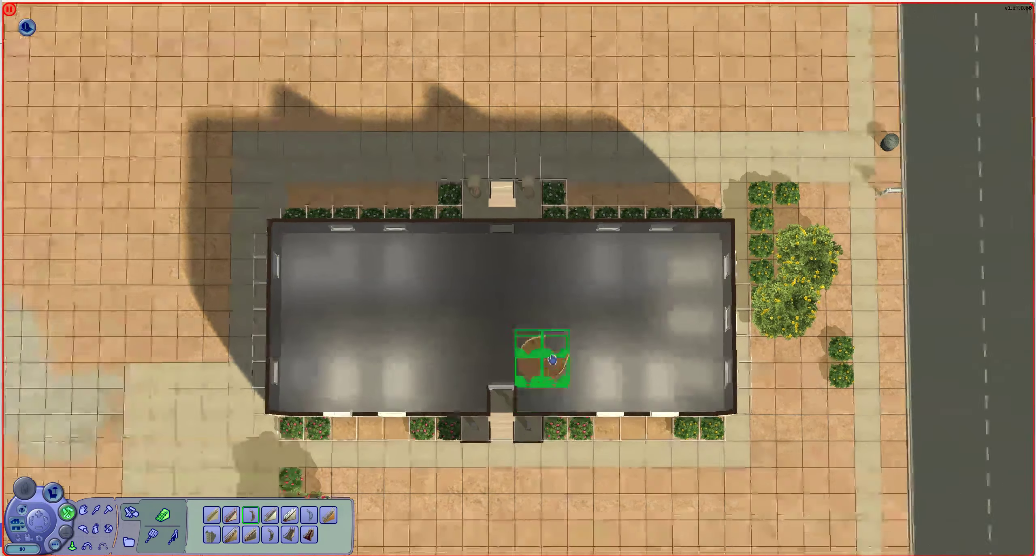
scroll(544, 357, "up", 2)
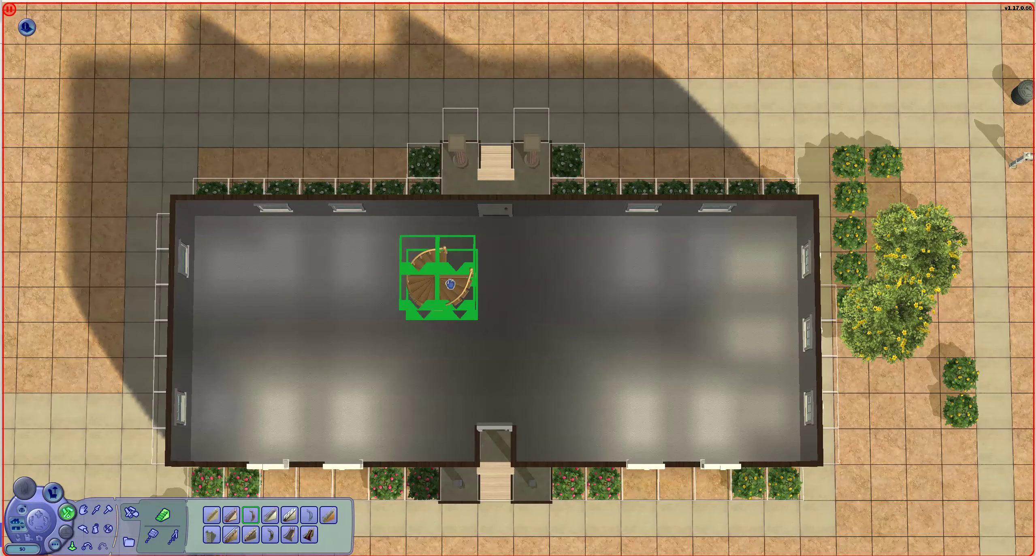
key("period")
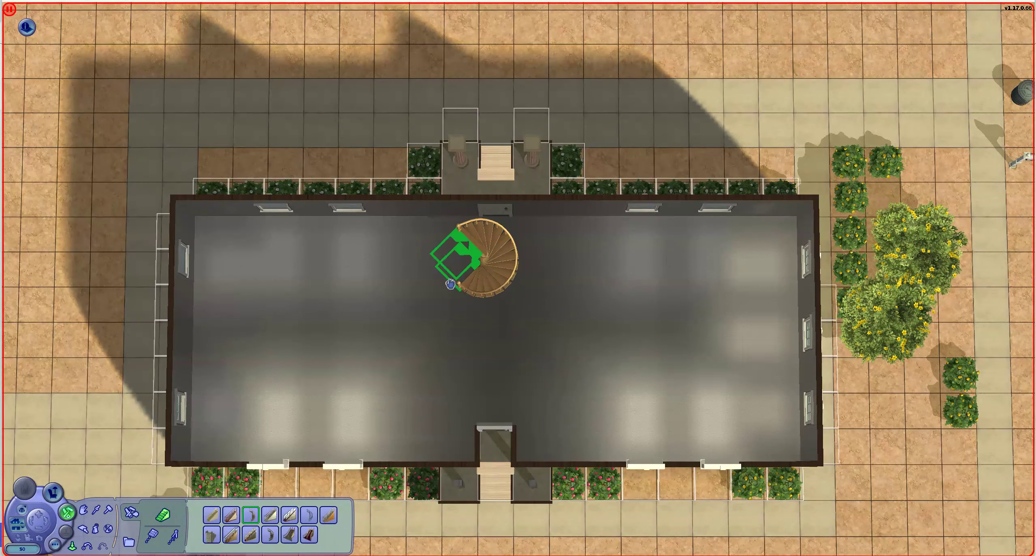
key("period")
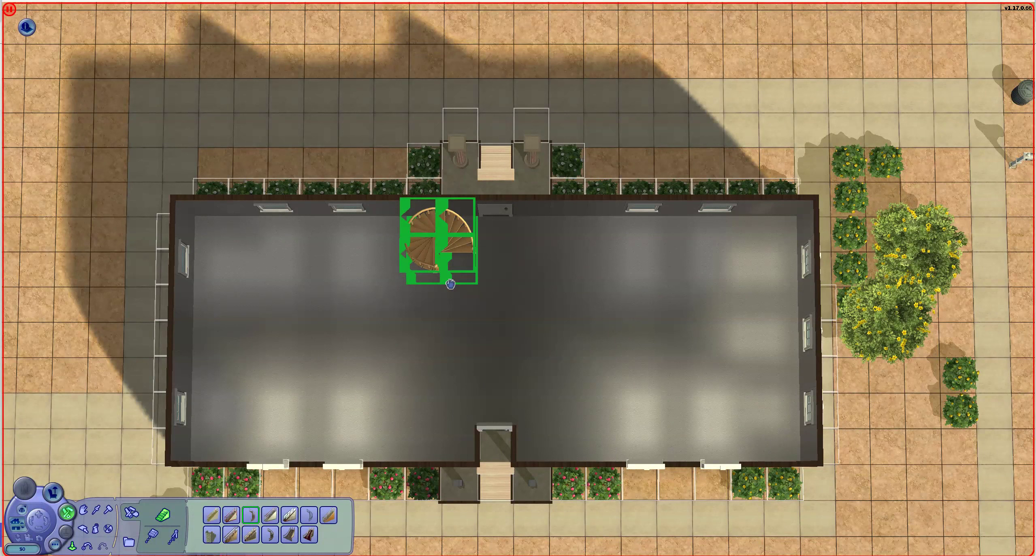
left_click(451, 283)
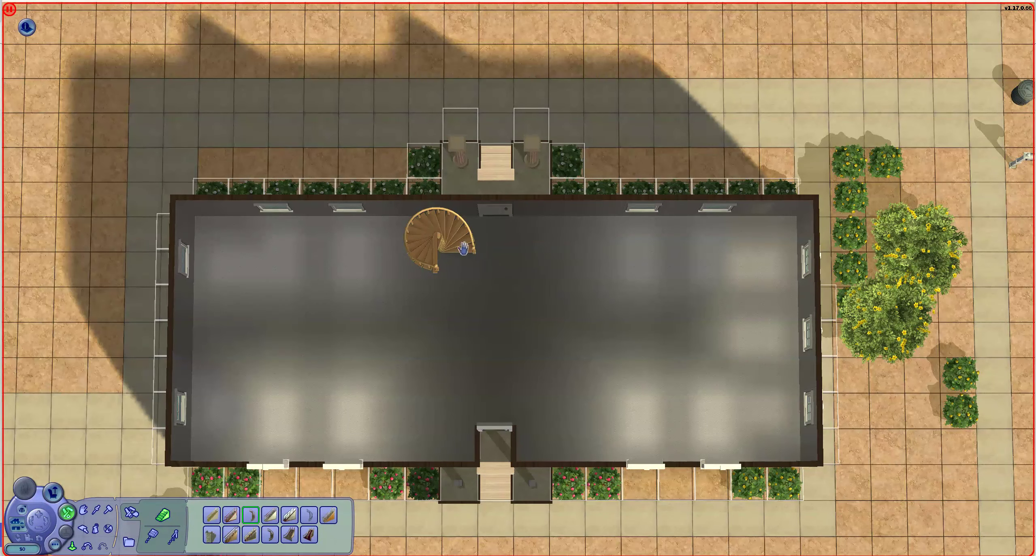
left_click(437, 236)
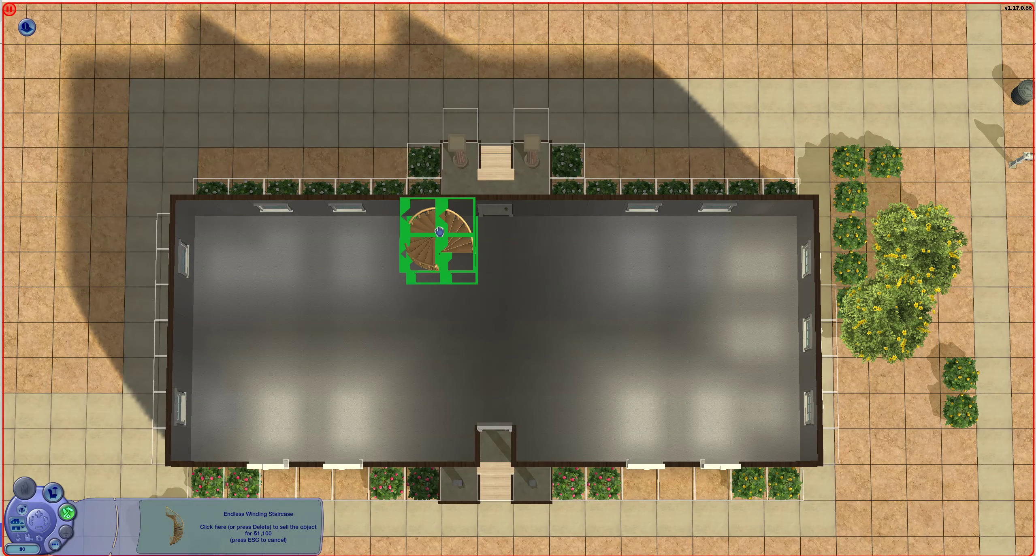
left_click(438, 230)
Step: Place the staircase on the upper level, shift it one tile against the wall
key("Page_Up")
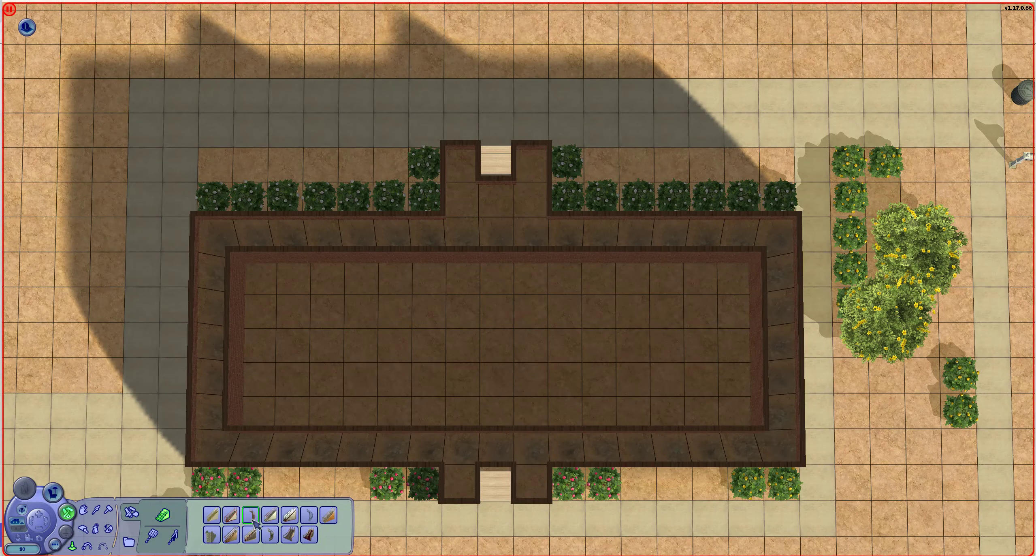
mouse_move(211, 515)
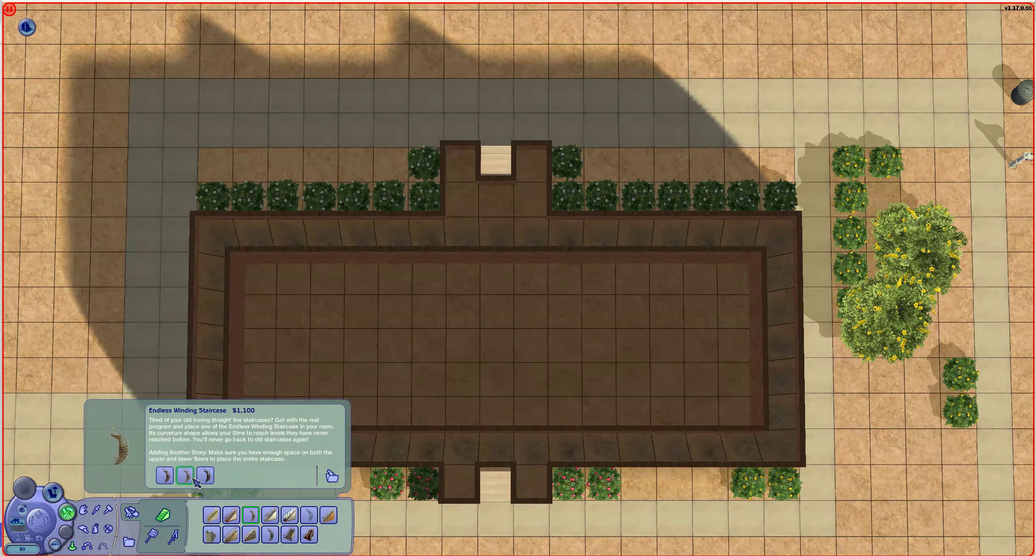
left_click(187, 475)
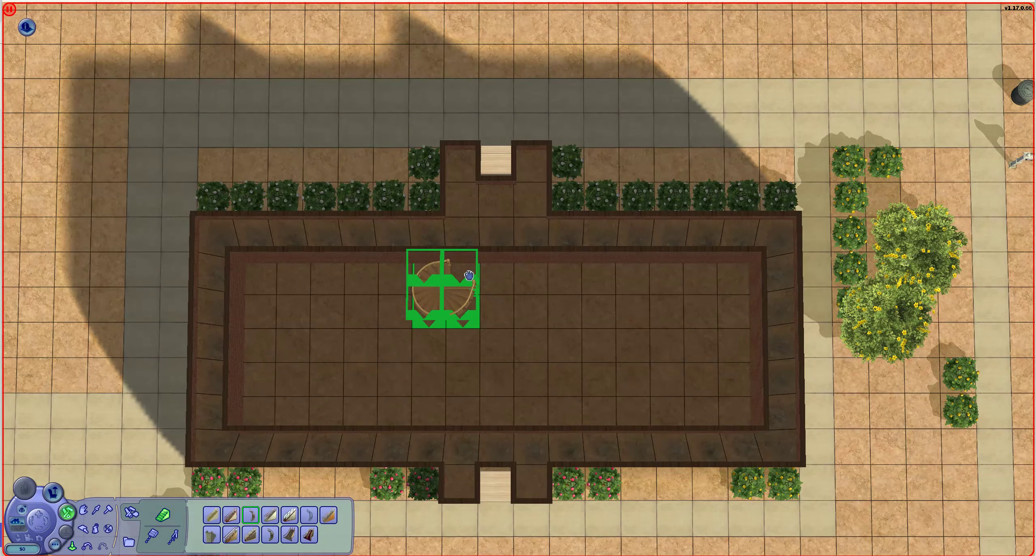
key("period")
key("period")
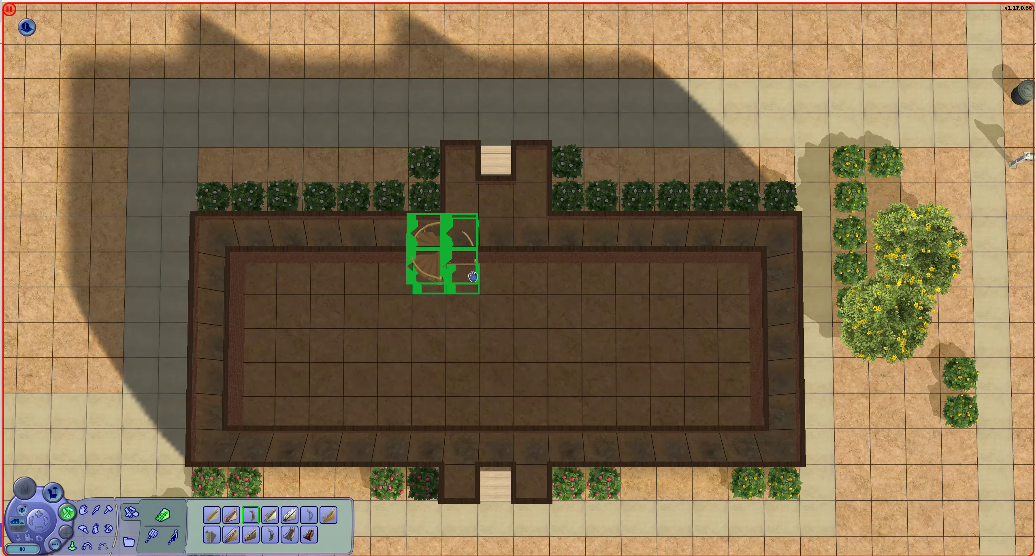
left_click(473, 276)
left_click_drag(446, 301, 444, 267)
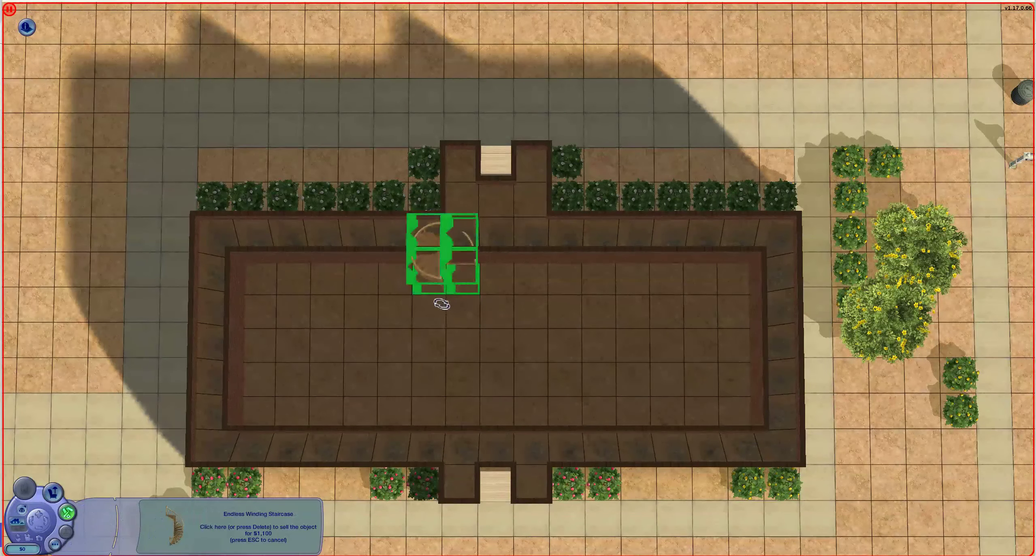
key("Page_Down")
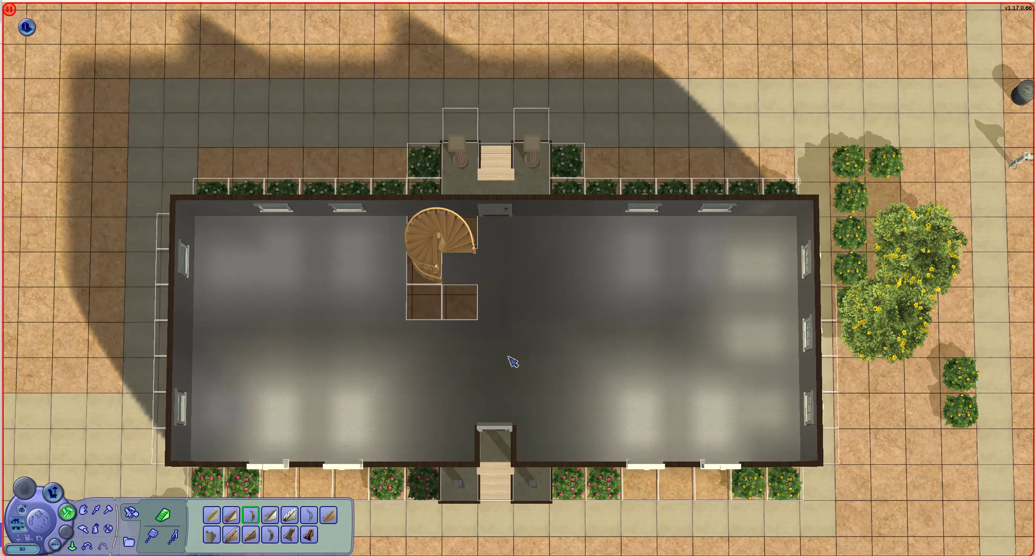
key("Page_Up")
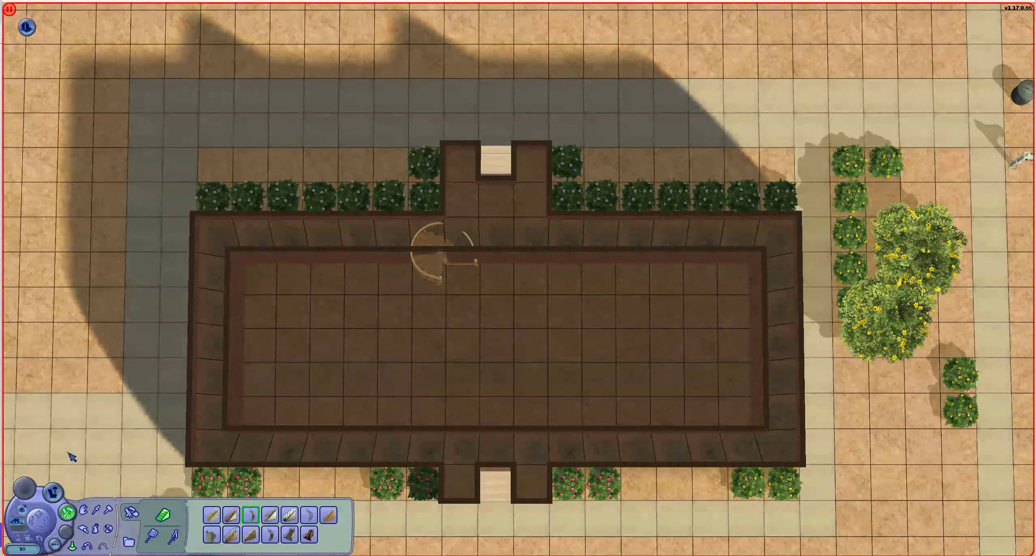
Step: Pick the grey gravel floor pattern and paint the tile beside the spiral staircase
left_click(132, 514)
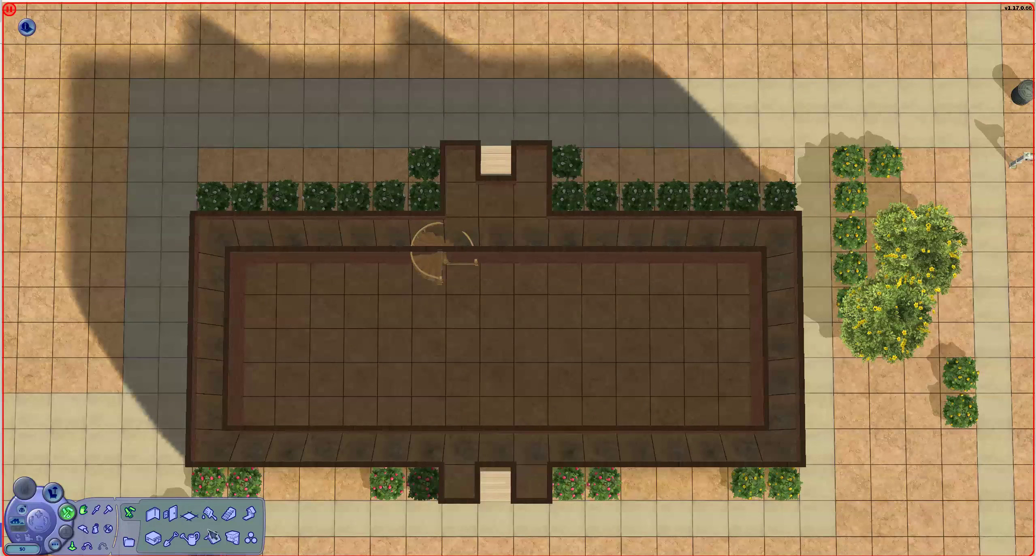
left_click(173, 516)
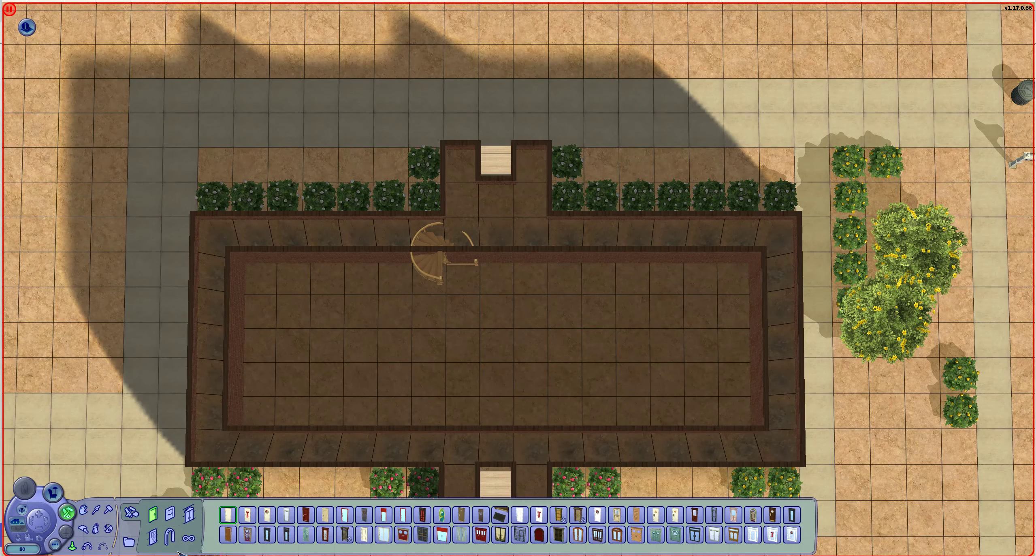
left_click(174, 536)
left_click(364, 535)
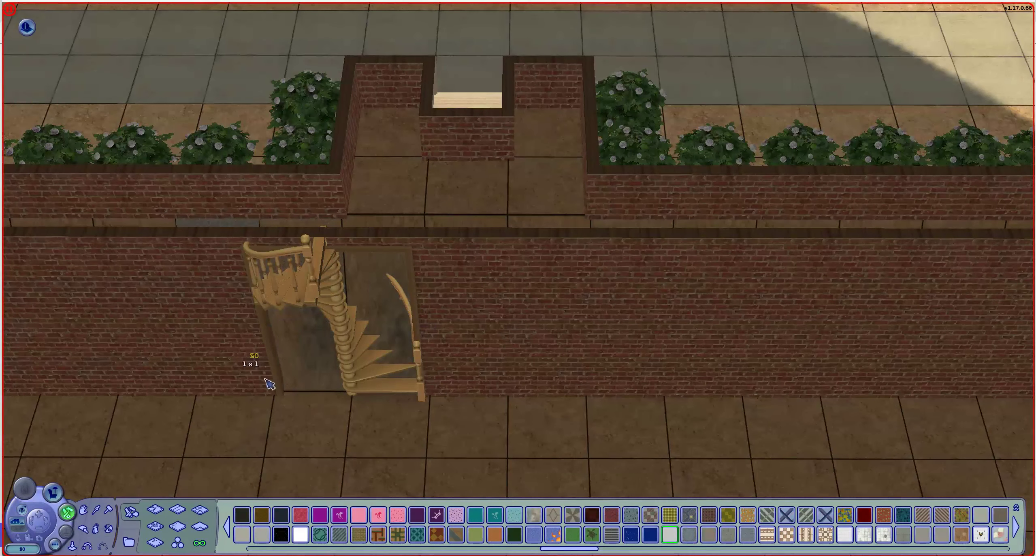
left_click(315, 373)
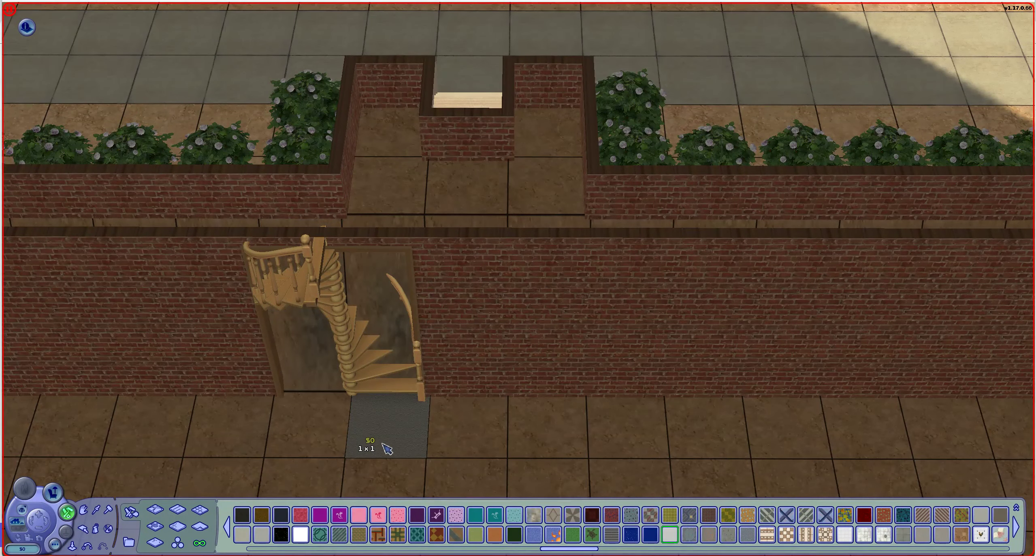
scroll(387, 450, "up", 2)
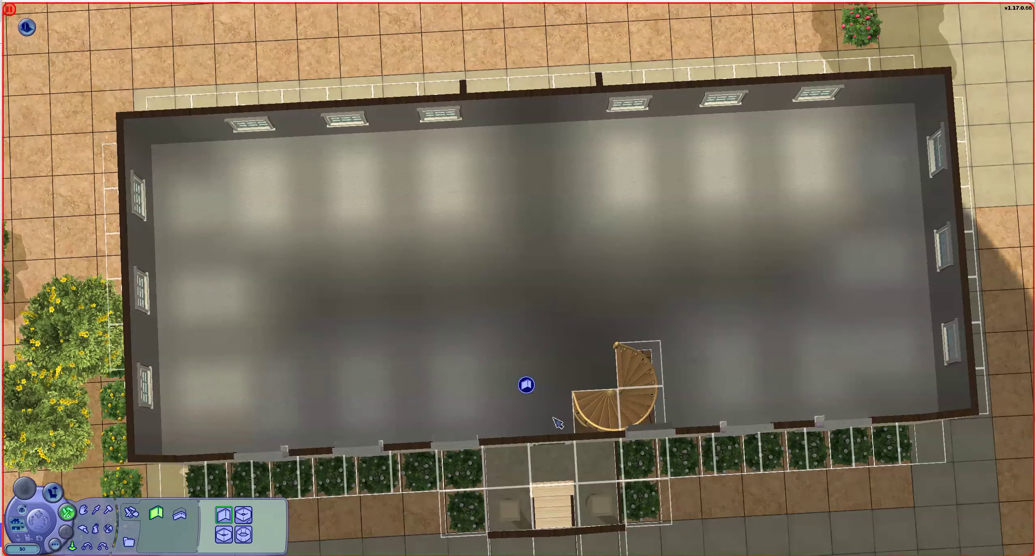
Step: Draw walls around the stair area, running to the back and right exterior walls
mouse_move(572, 437)
left_mouse_down()
mouse_move(574, 357)
mouse_move(663, 344)
mouse_move(665, 421)
left_mouse_up()
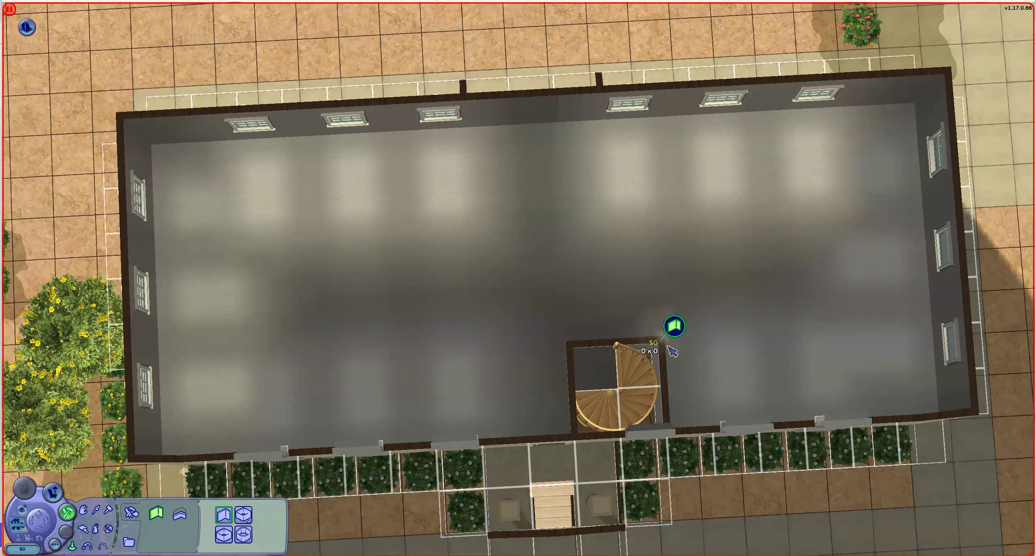
mouse_move(665, 340)
left_mouse_down()
mouse_move(797, 347)
mouse_move(800, 334)
mouse_move(801, 418)
left_mouse_up()
left_click_drag(801, 331, 947, 320)
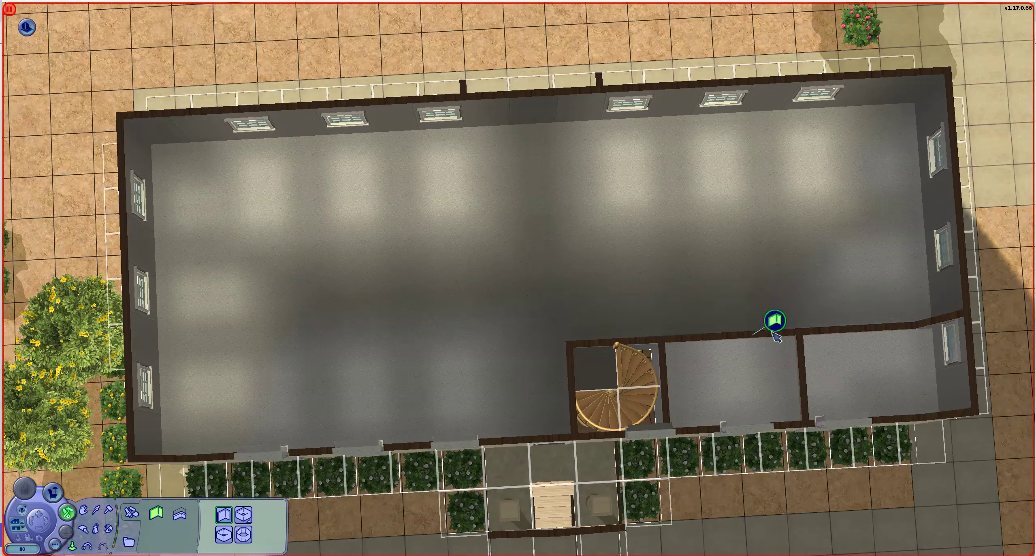
left_click_drag(749, 332, 746, 122)
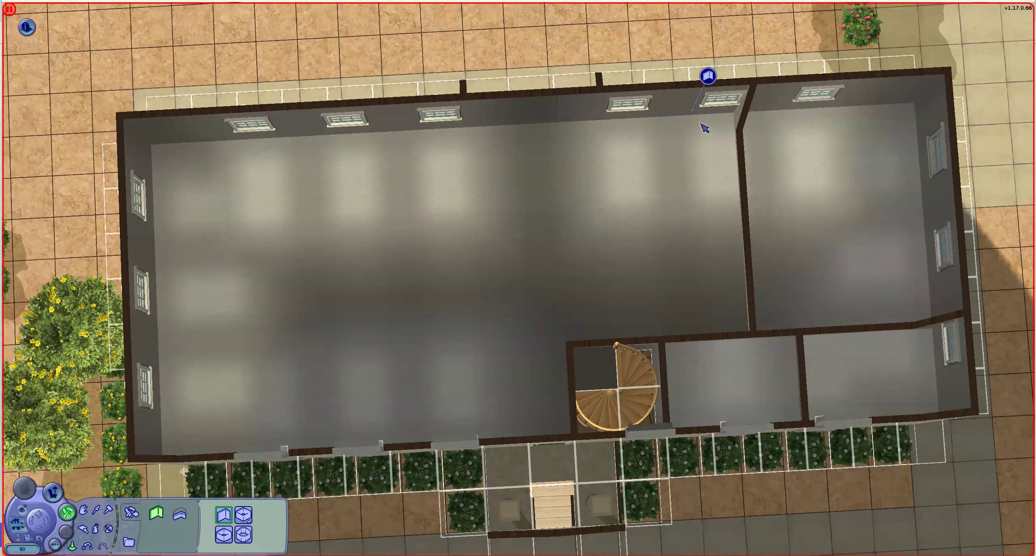
mouse_move(745, 120)
left_mouse_down()
mouse_move(703, 148)
mouse_move(709, 285)
mouse_move(746, 290)
left_mouse_up()
left_click_drag(706, 198, 747, 199)
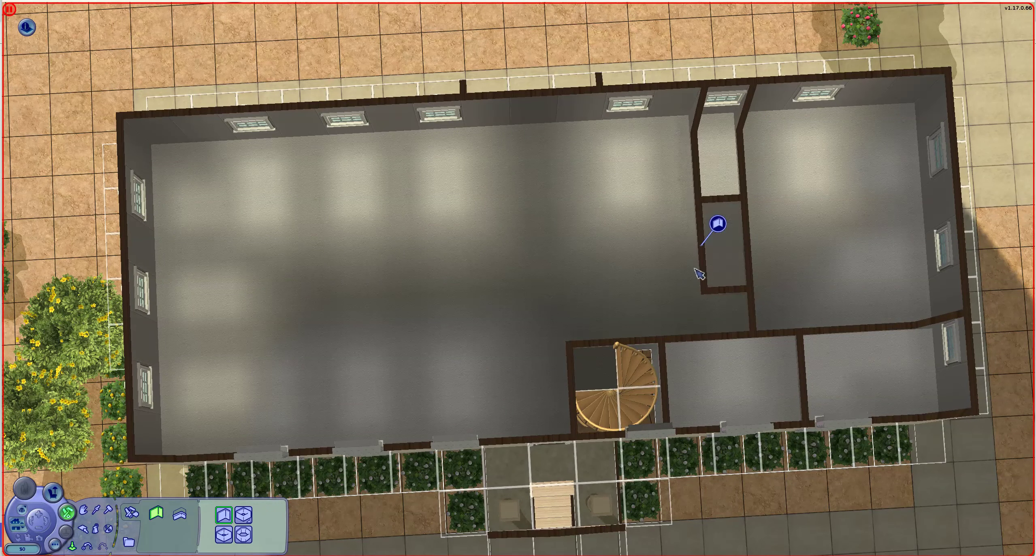
Step: Extend the hallway wall leftward, closing off rooms along the back wall
left_click_drag(702, 291, 575, 309)
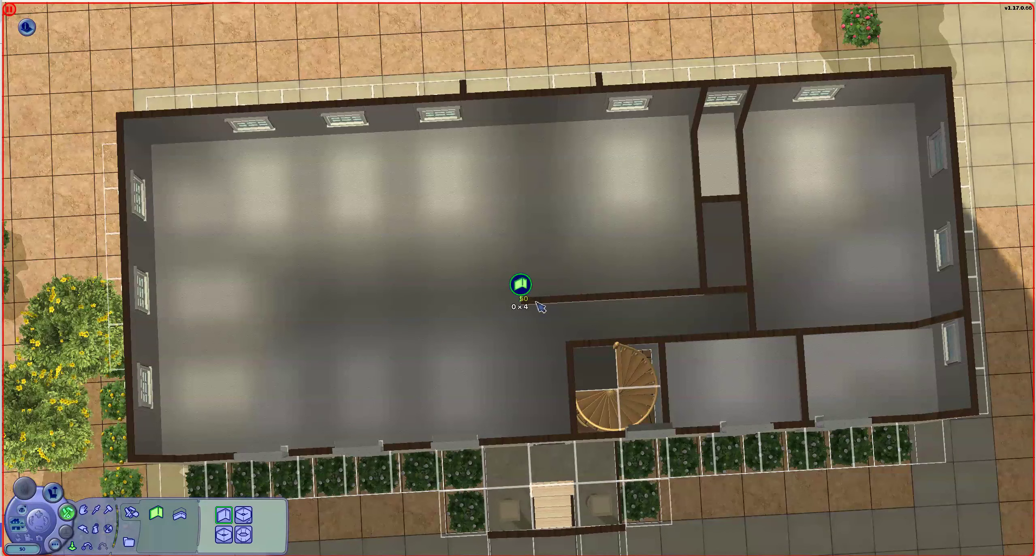
left_click_drag(574, 310, 522, 304)
left_click_drag(521, 124, 518, 298)
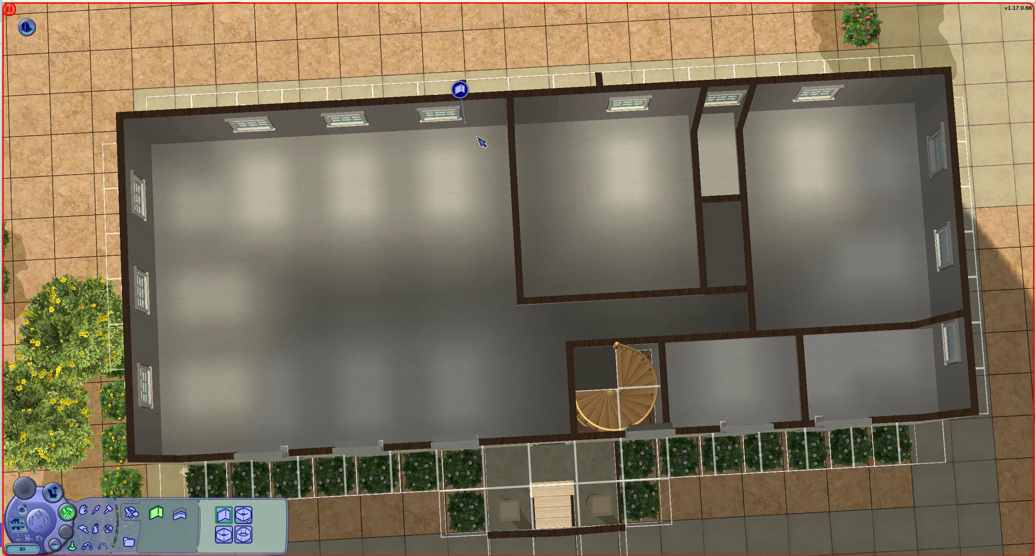
left_click_drag(520, 300, 336, 299)
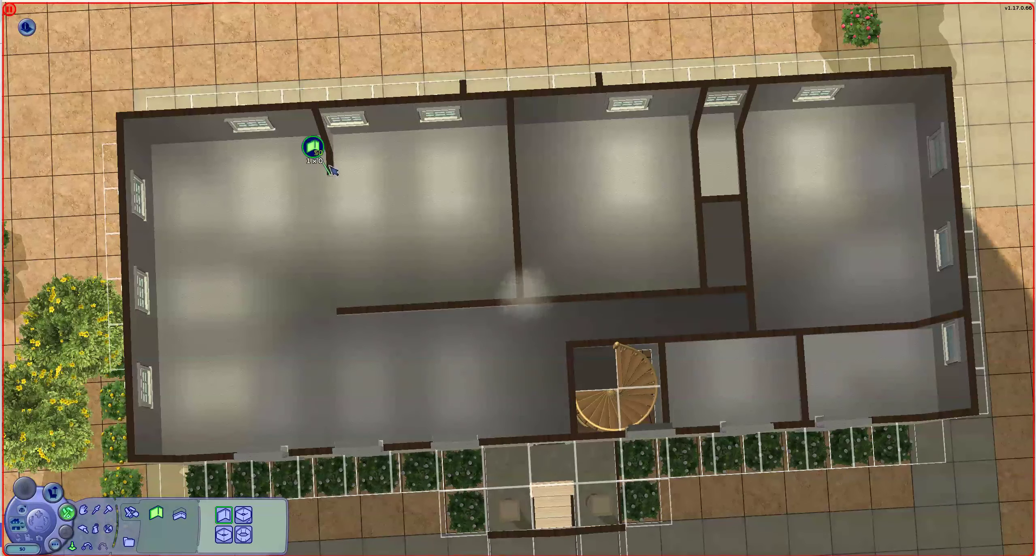
mouse_move(323, 122)
left_mouse_down()
mouse_move(324, 298)
mouse_move(159, 334)
left_mouse_up()
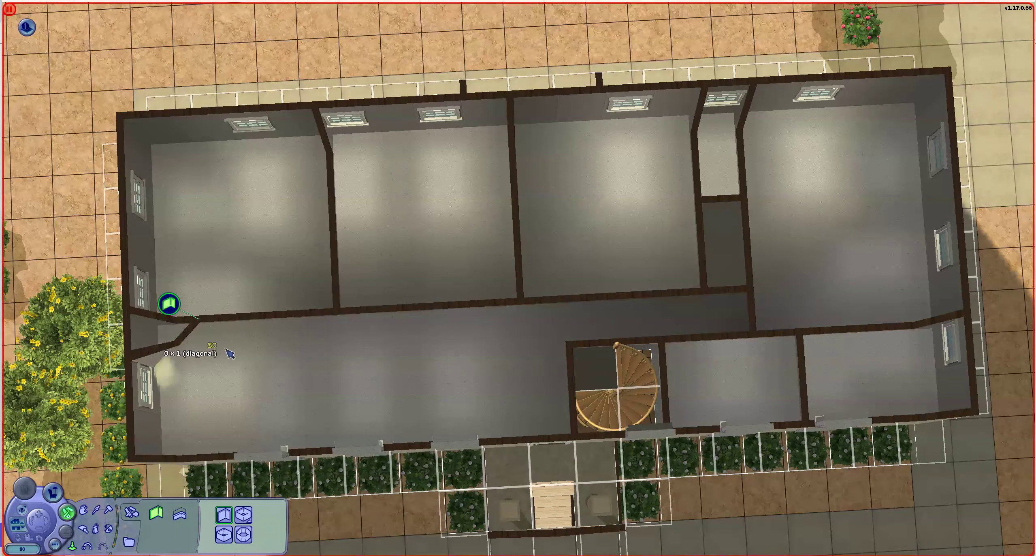
Step: Add walls in the lower-left room, undoing a stray stub, to separate it from the hallway
left_click_drag(192, 360, 247, 362)
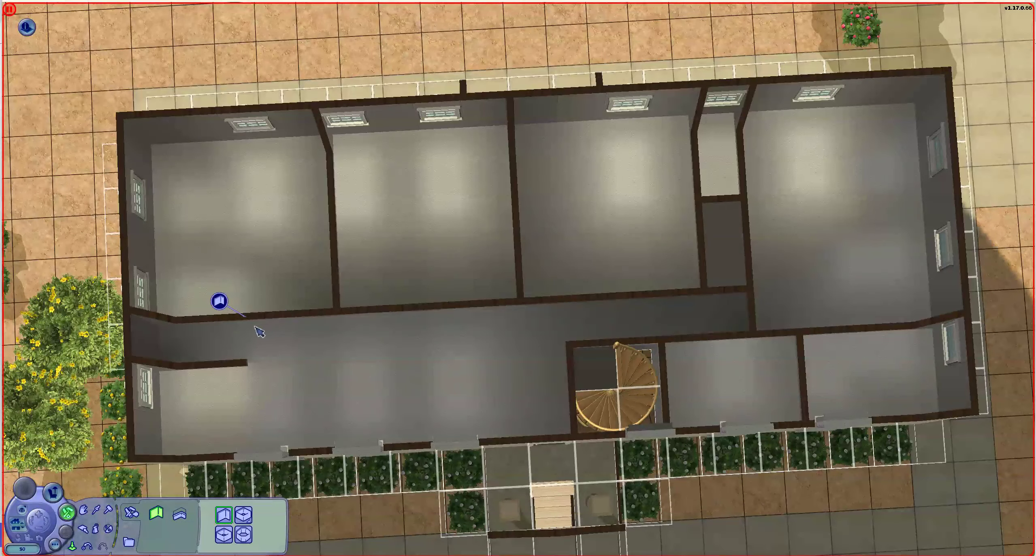
left_click_drag(221, 312, 256, 344)
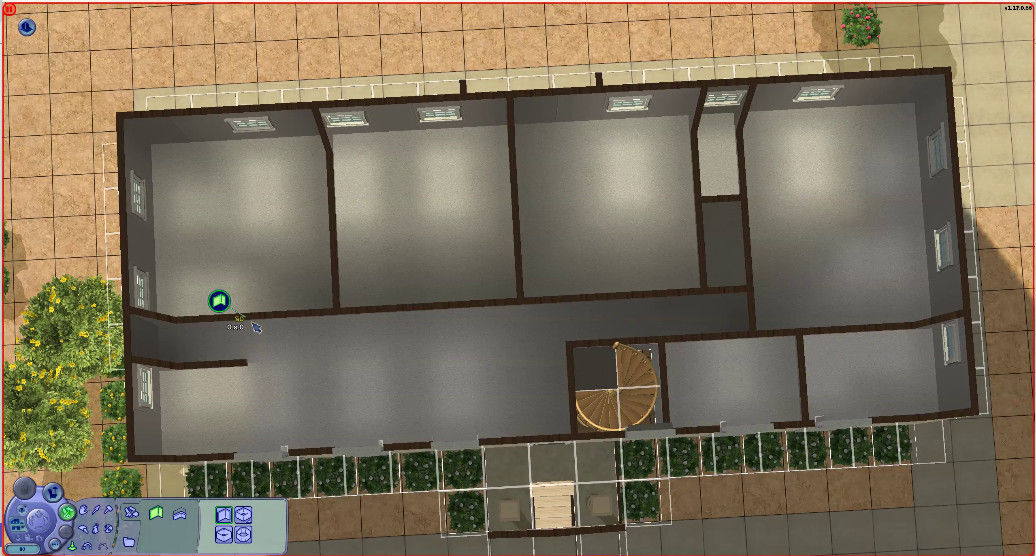
key("ctrl+z")
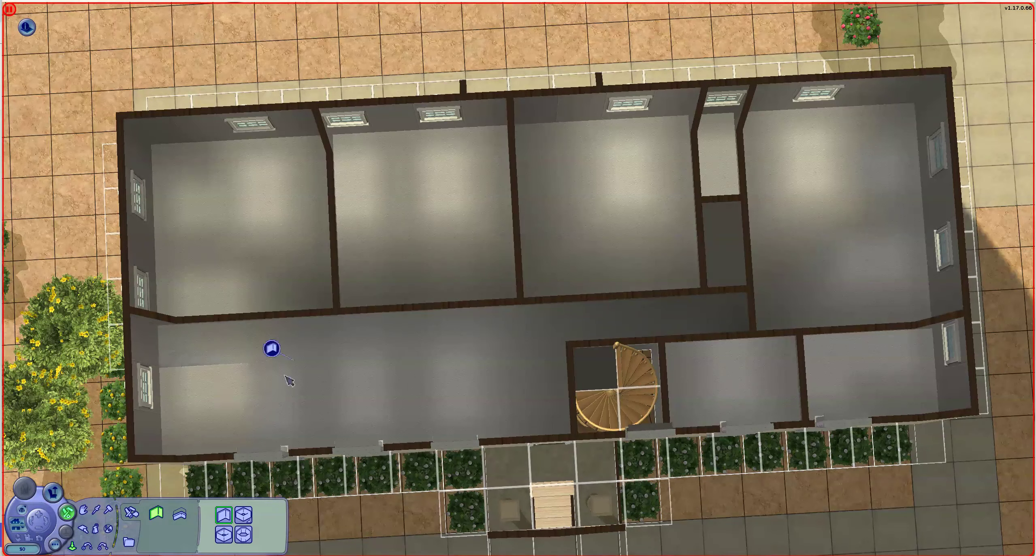
mouse_move(214, 350)
left_mouse_down()
mouse_move(380, 361)
mouse_move(313, 363)
mouse_move(425, 356)
left_mouse_up()
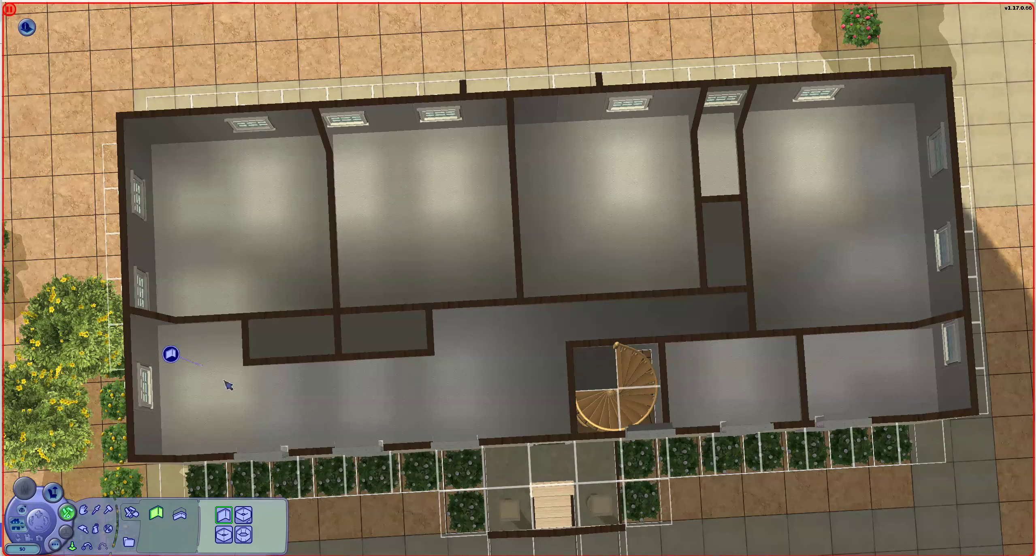
scroll(527, 384, "up", 3)
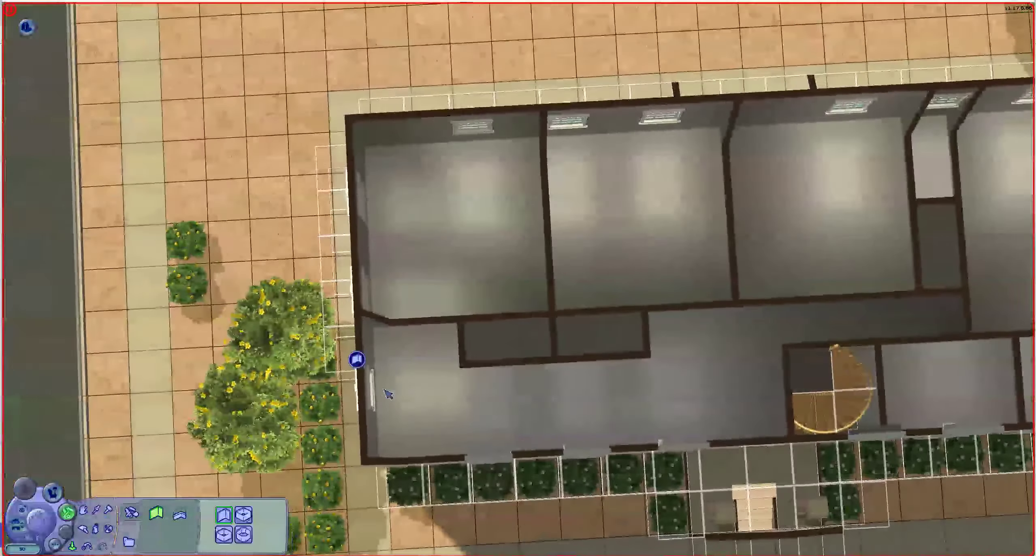
scroll(387, 393, "down", 3)
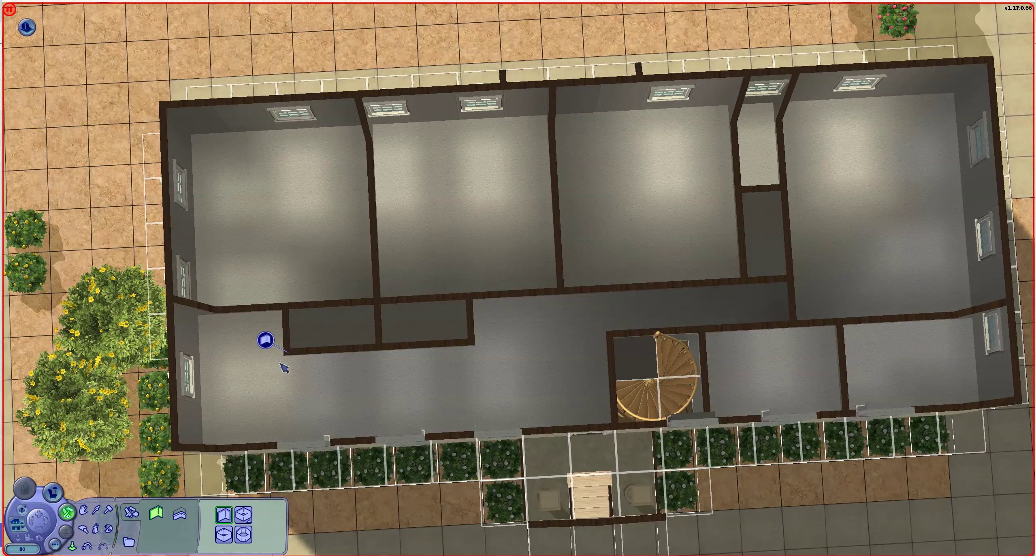
left_click_drag(284, 351, 279, 438)
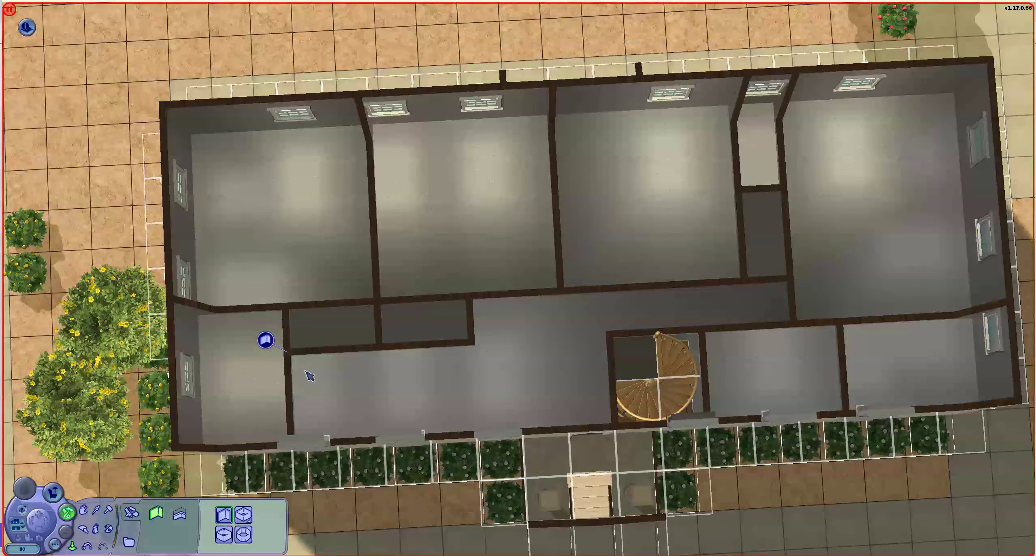
Step: On the upper floor, wall in the spiral staircase, close a small back room and split the right room
key("Page_Up")
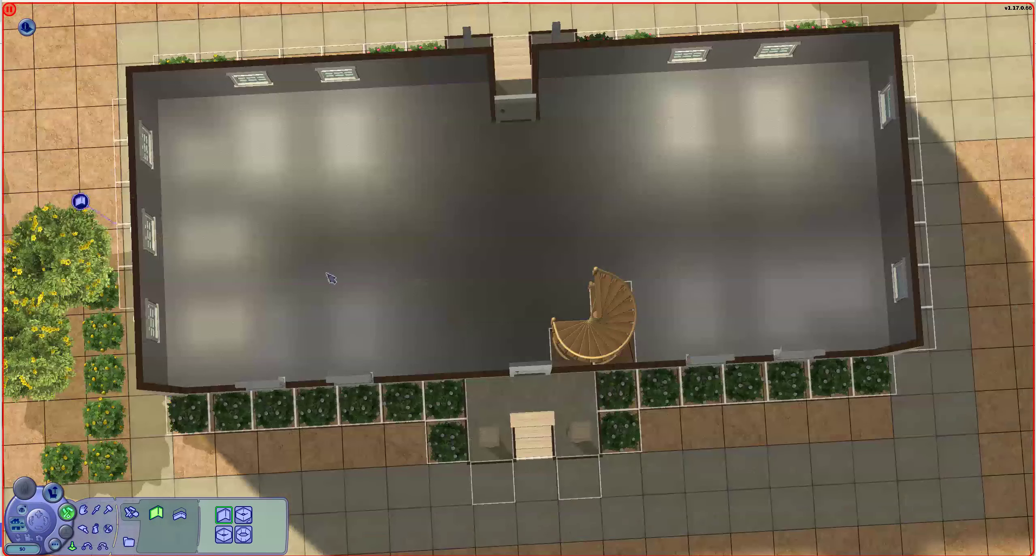
mouse_move(567, 369)
left_mouse_down()
mouse_move(563, 280)
mouse_move(640, 279)
mouse_move(640, 360)
left_mouse_up()
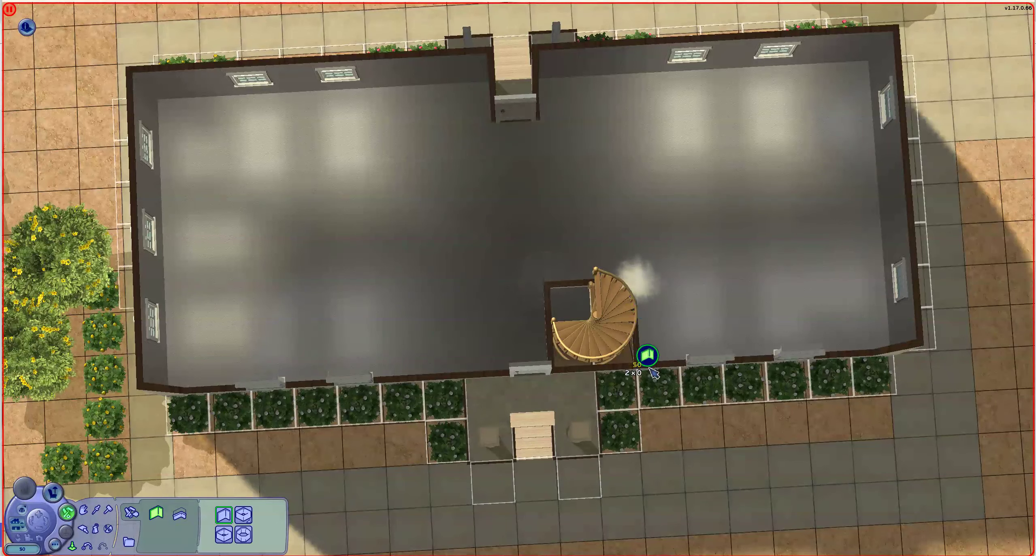
left_click_drag(640, 275, 629, 45)
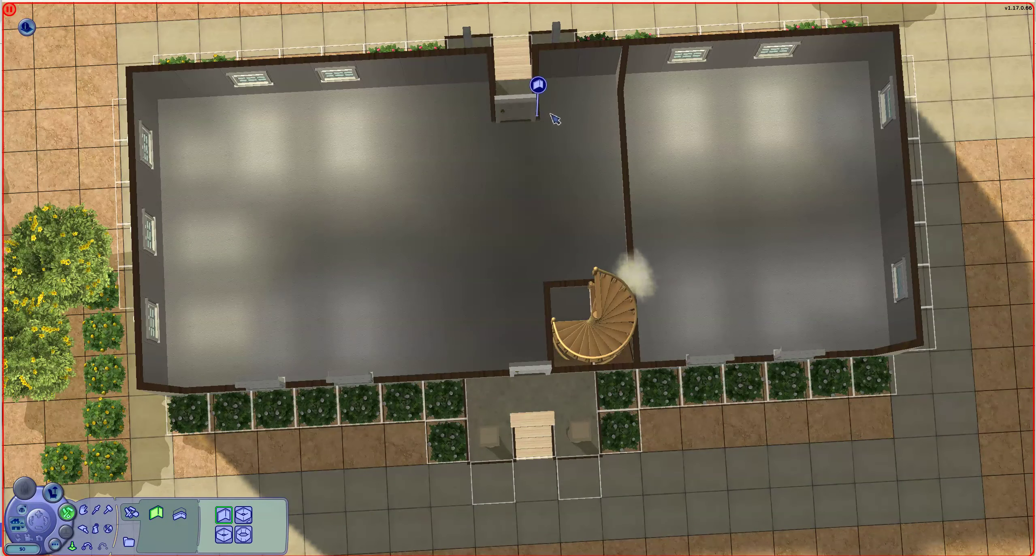
mouse_move(535, 119)
left_mouse_down()
mouse_move(554, 156)
mouse_move(626, 168)
left_mouse_up()
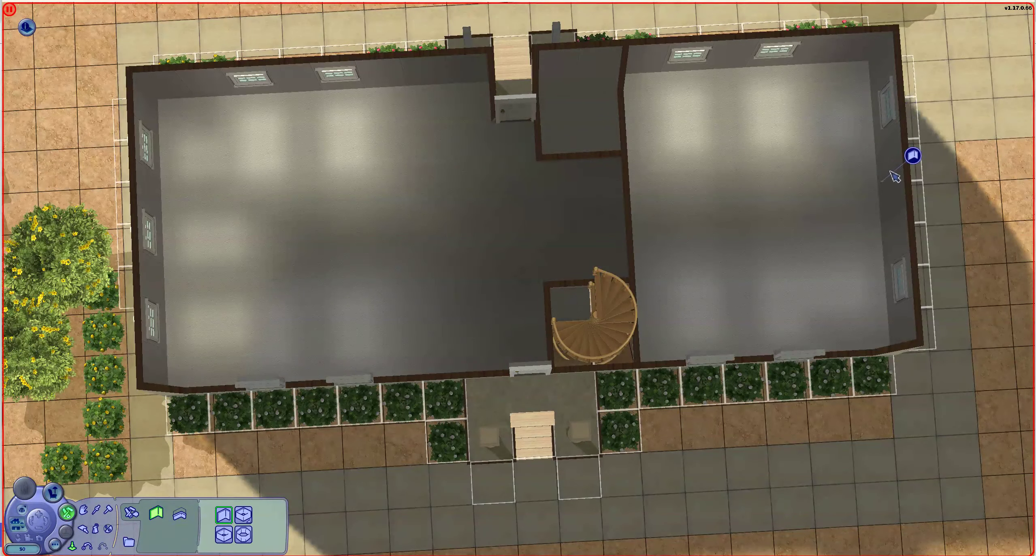
left_click_drag(892, 175, 632, 171)
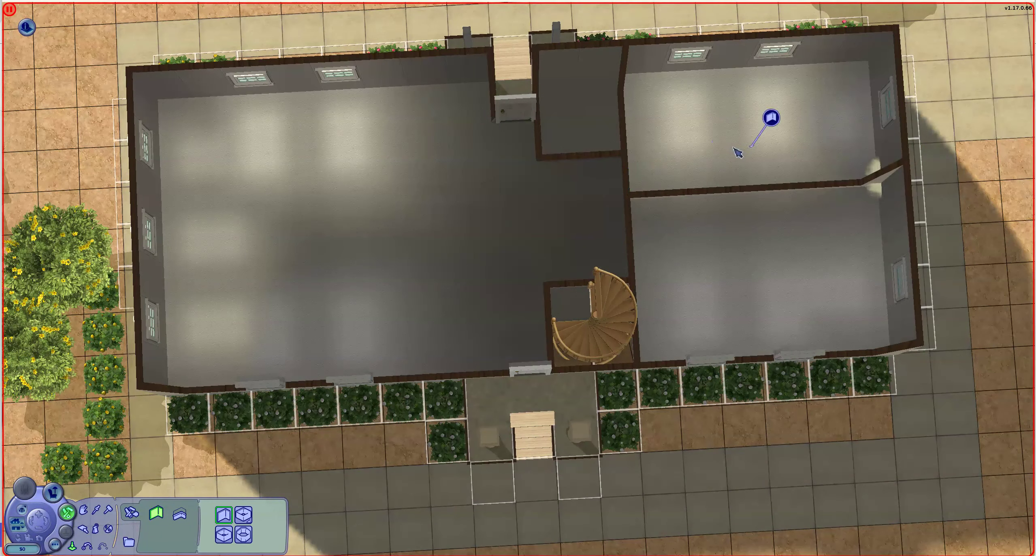
scroll(737, 153, "up", 3)
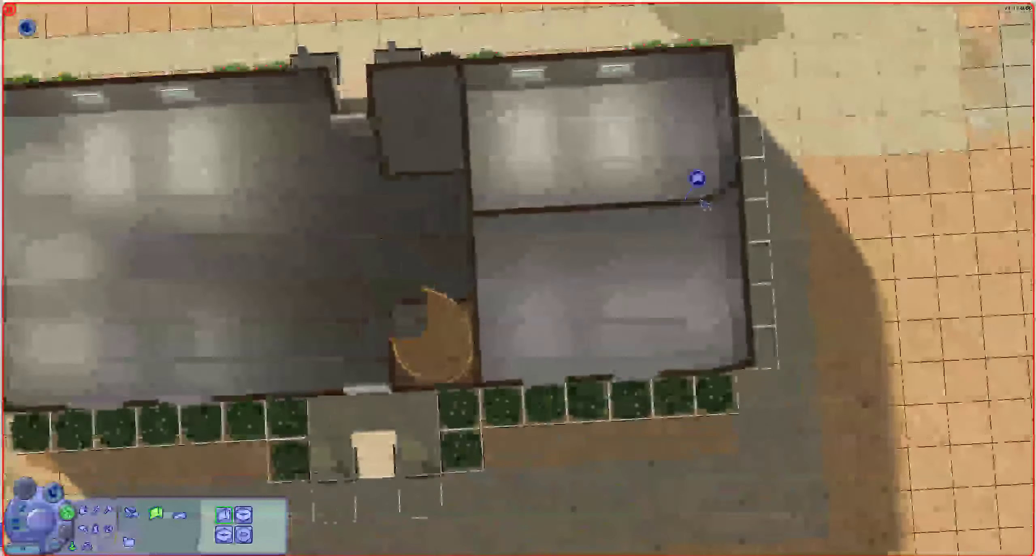
scroll(703, 204, "down", 3)
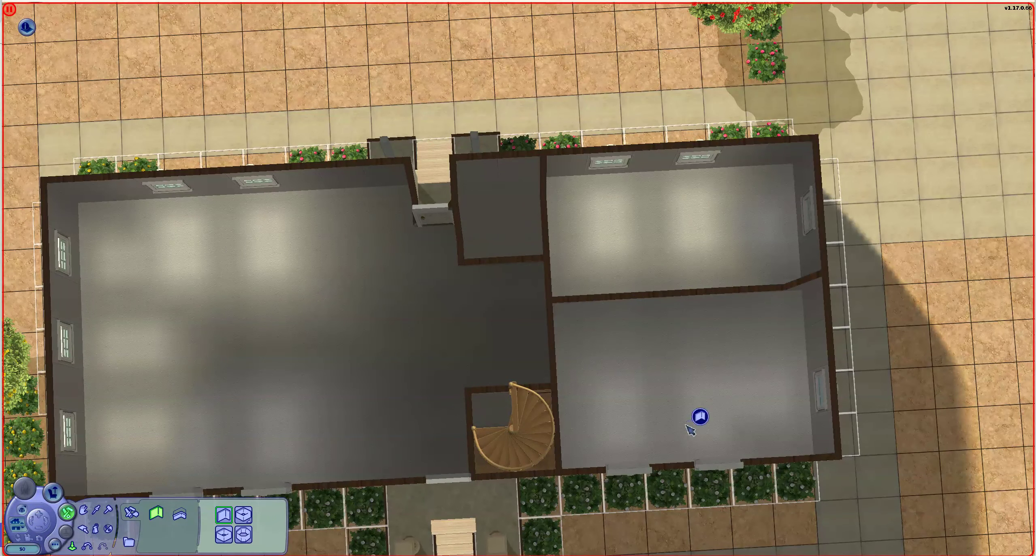
scroll(697, 369, "up", 3)
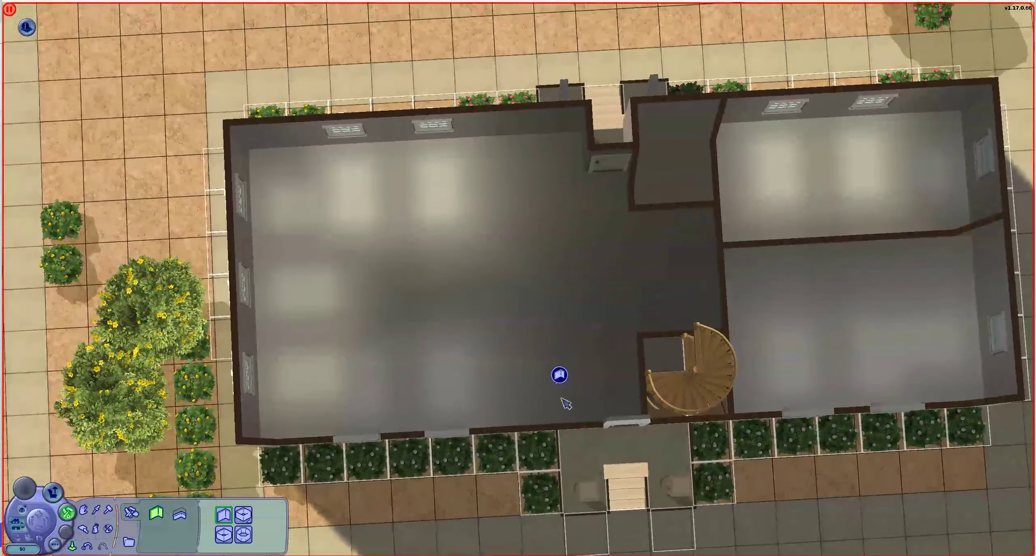
Step: Wall off a front room and divide the left side with a wall to the back
left_click_drag(562, 423, 556, 346)
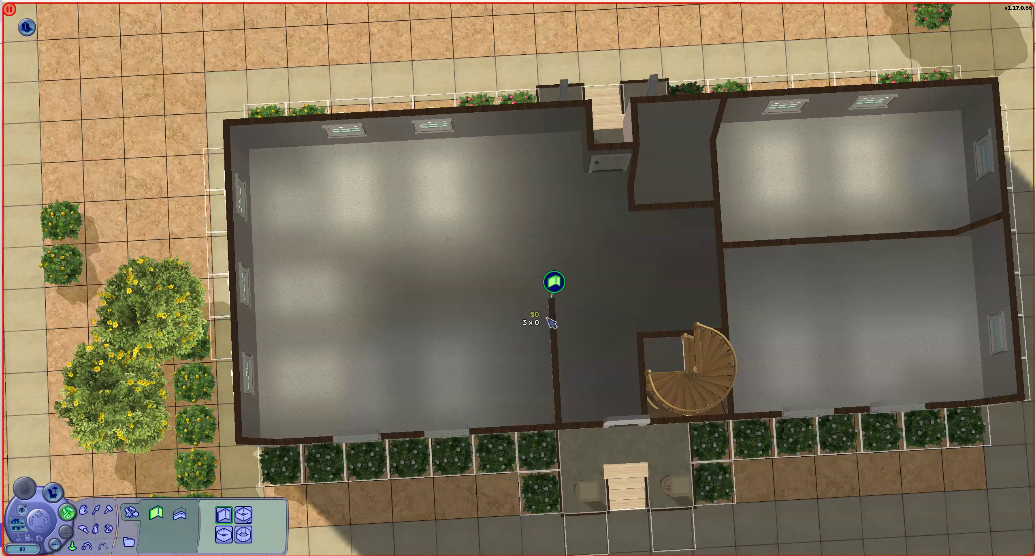
mouse_move(555, 346)
left_mouse_down()
mouse_move(554, 301)
mouse_move(433, 314)
mouse_move(427, 303)
mouse_move(428, 422)
left_mouse_up()
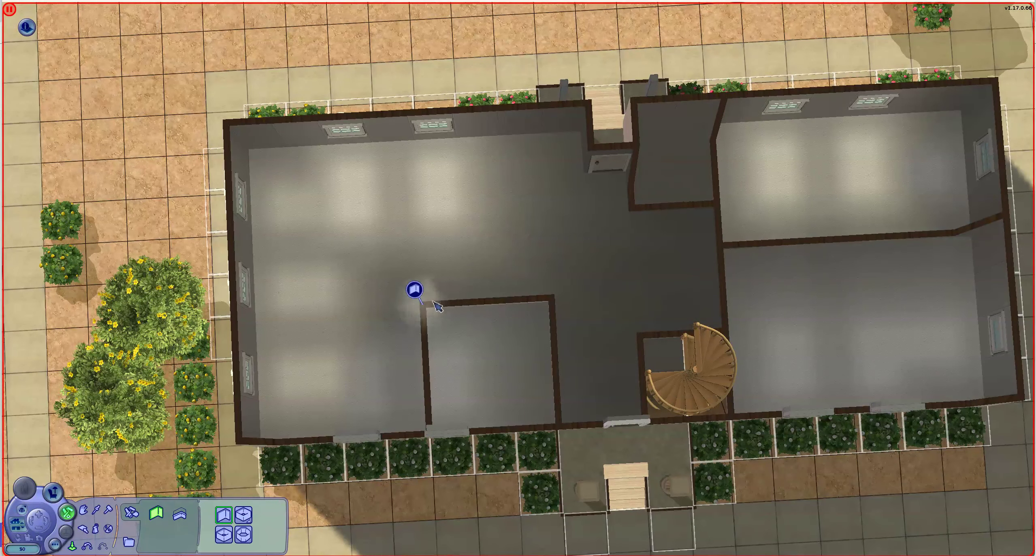
left_click_drag(427, 301, 416, 134)
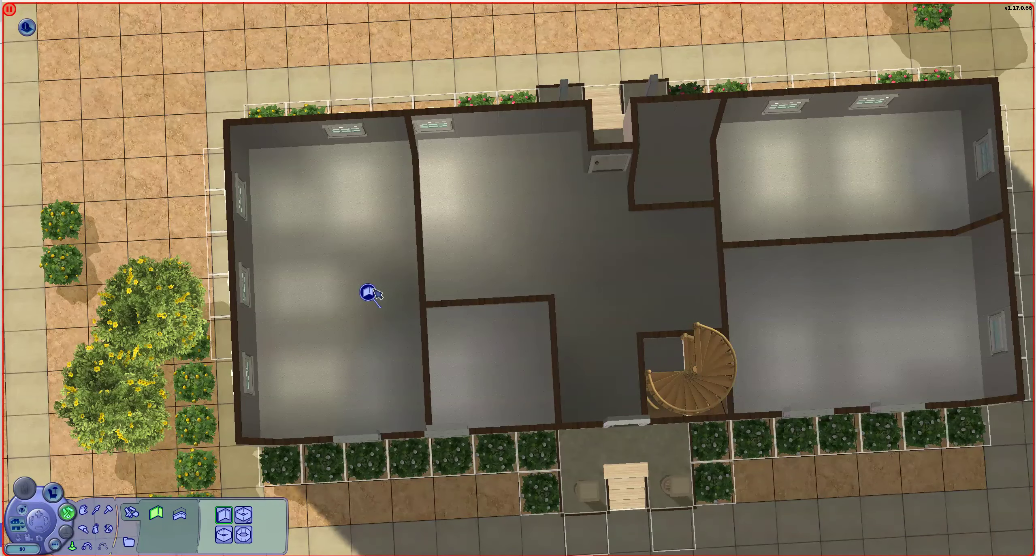
left_click_drag(47, 223, 89, 247)
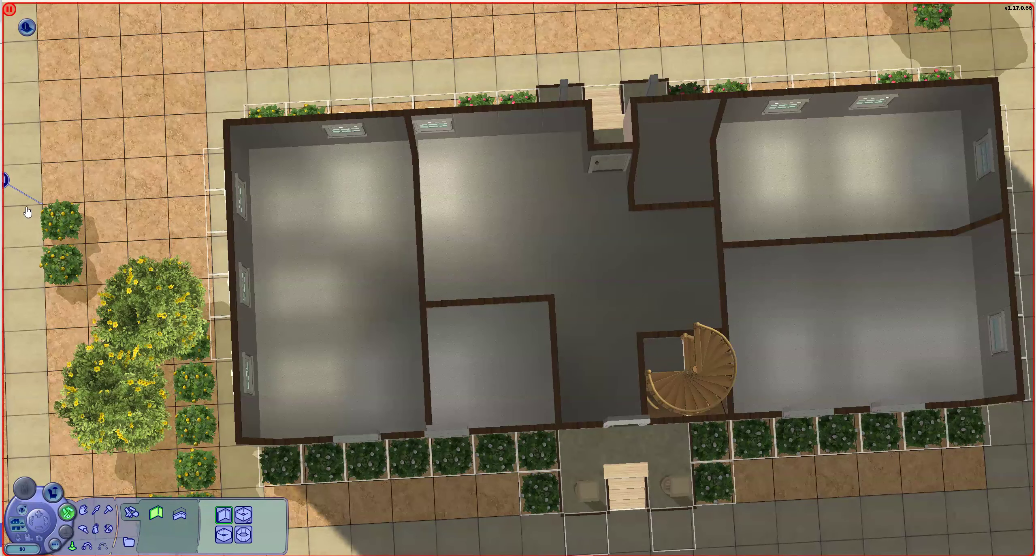
Step: Place toilets in the upstairs, lower-left, small and right bathrooms, turned to face inward
left_click(28, 27)
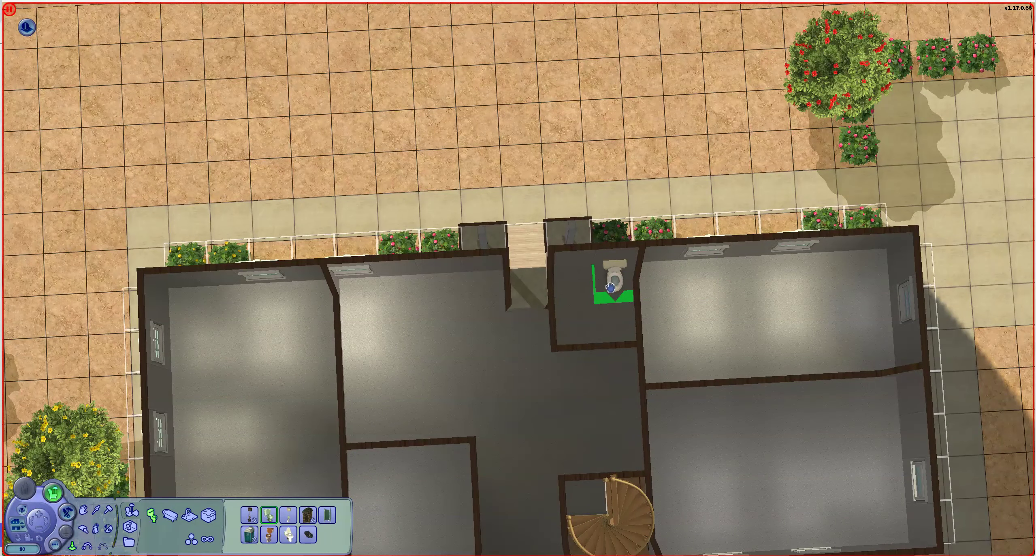
left_click(610, 285)
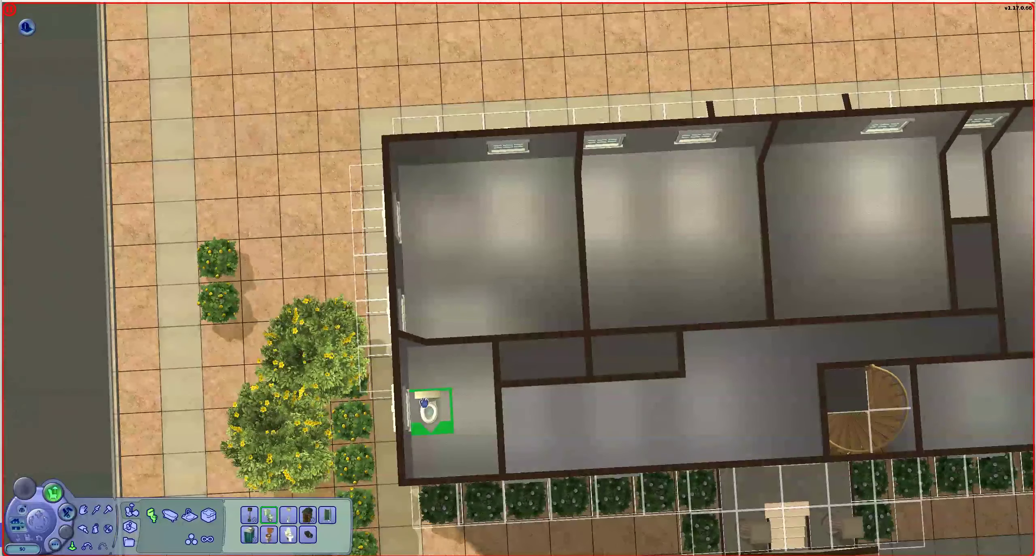
left_click_drag(428, 403, 450, 406)
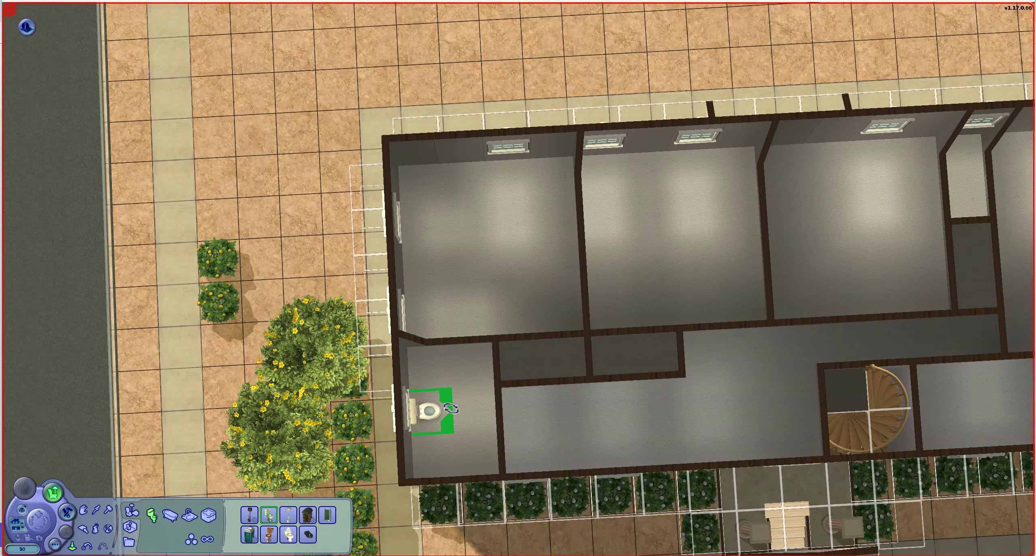
left_click(451, 409)
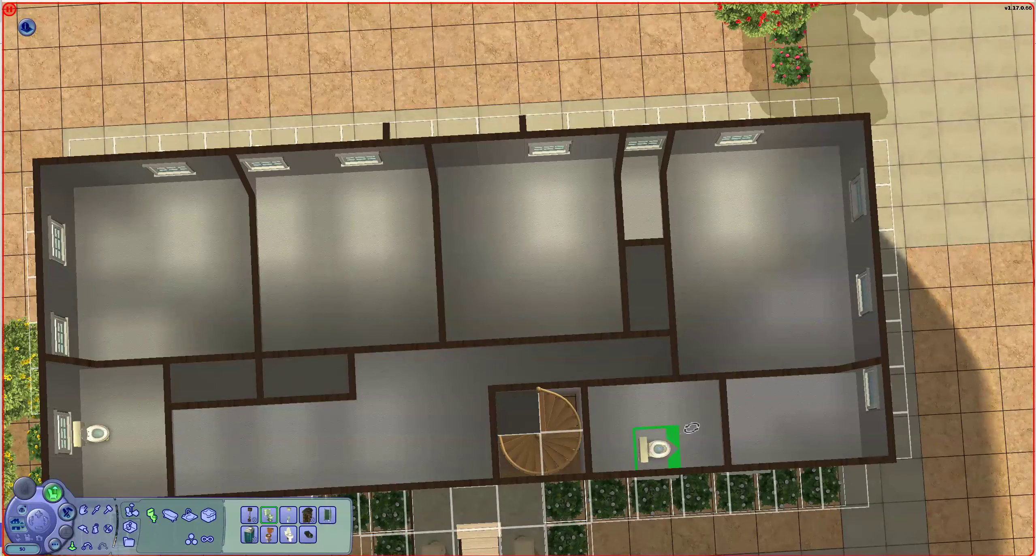
left_click_drag(674, 446, 672, 466)
left_click(800, 441)
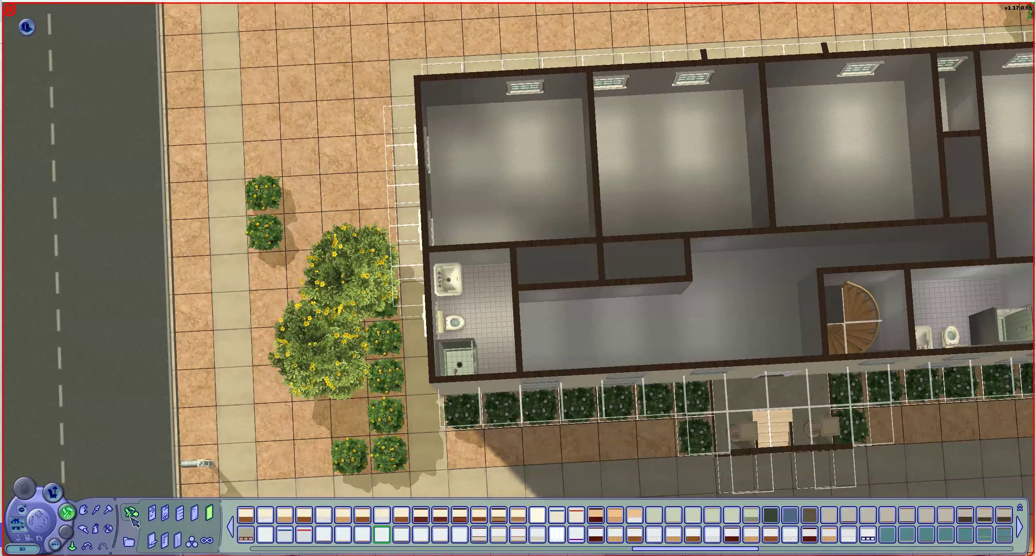
Step: Remove the hallway notch walls, add a short diagonal back wall, and wall off an upper-left closet
left_click(131, 517)
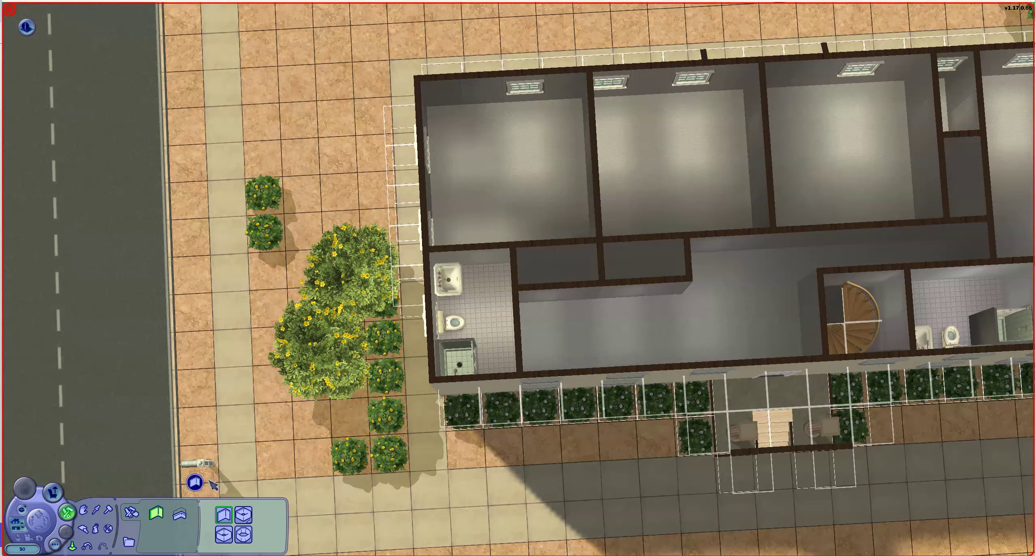
left_click_drag(515, 285, 603, 283)
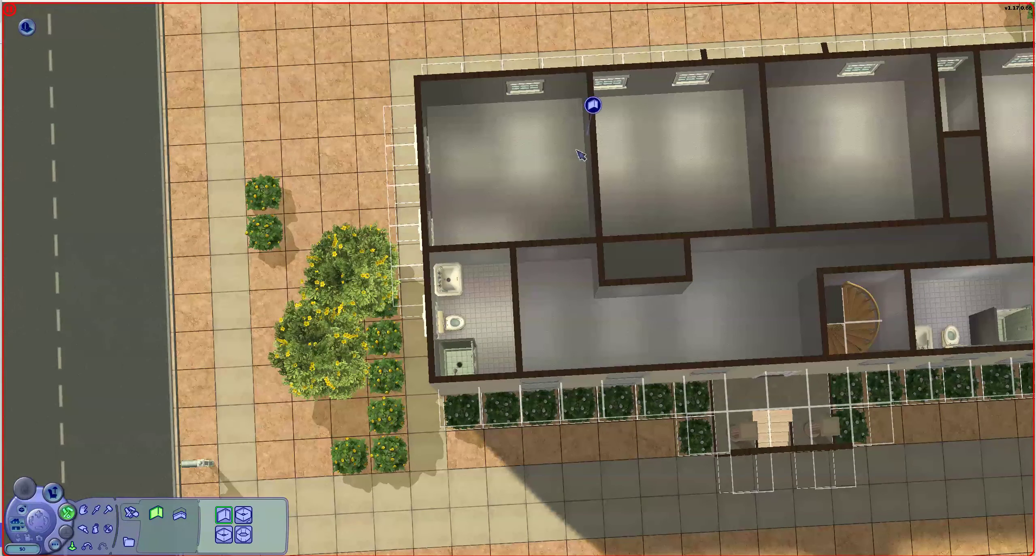
mouse_move(596, 150)
left_mouse_down()
mouse_move(556, 165)
mouse_move(556, 239)
mouse_move(570, 251)
left_mouse_up()
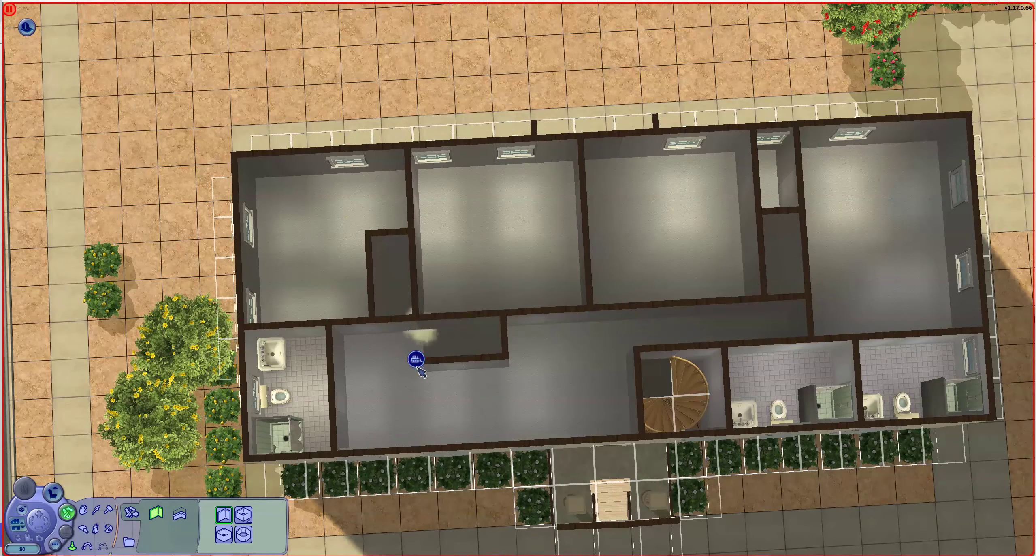
mouse_move(416, 359)
left_mouse_down("ctrl")
mouse_move(503, 359)
mouse_move(503, 318)
left_mouse_up("ctrl")
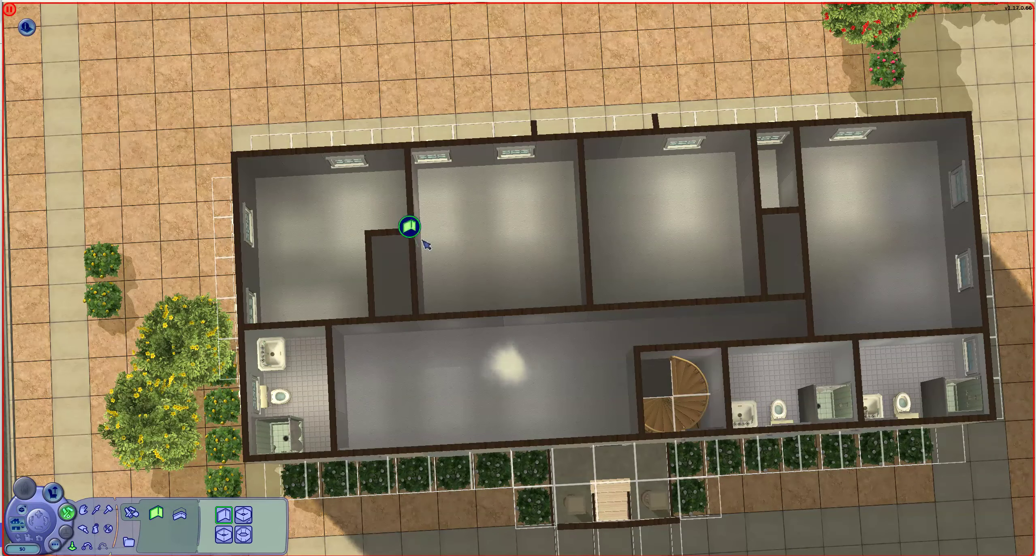
mouse_move(409, 230)
left_mouse_down()
mouse_move(457, 230)
mouse_move(458, 312)
left_mouse_up()
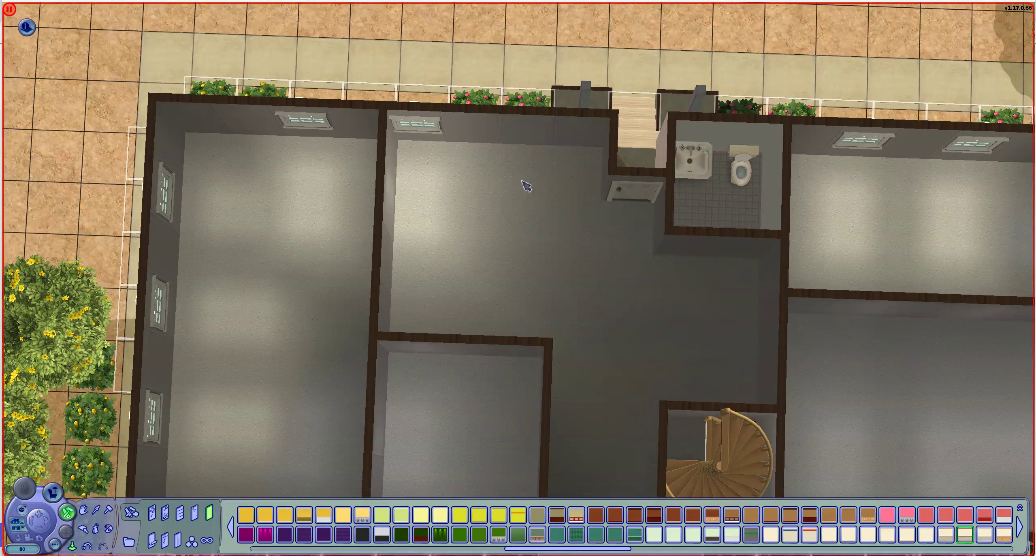
Step: Apply the lighter wall covering to the upper floor's left room and small middle room
left_click(510, 130)
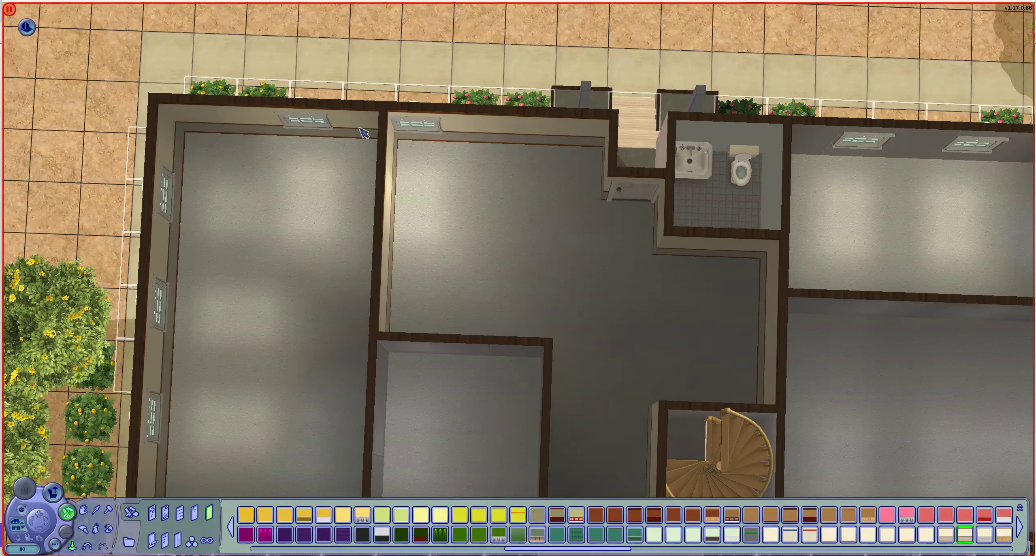
scroll(643, 398, "down", 3)
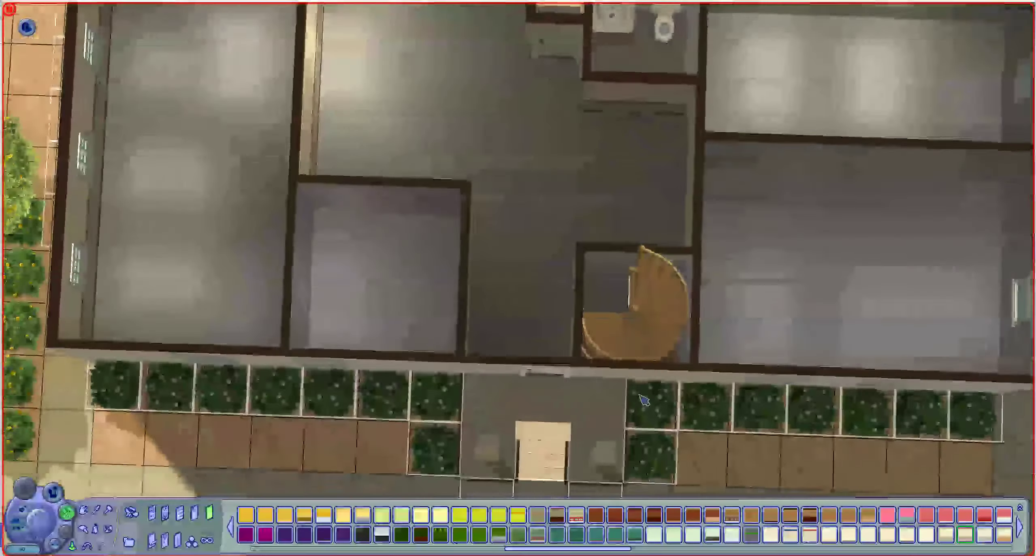
scroll(642, 399, "down", 2)
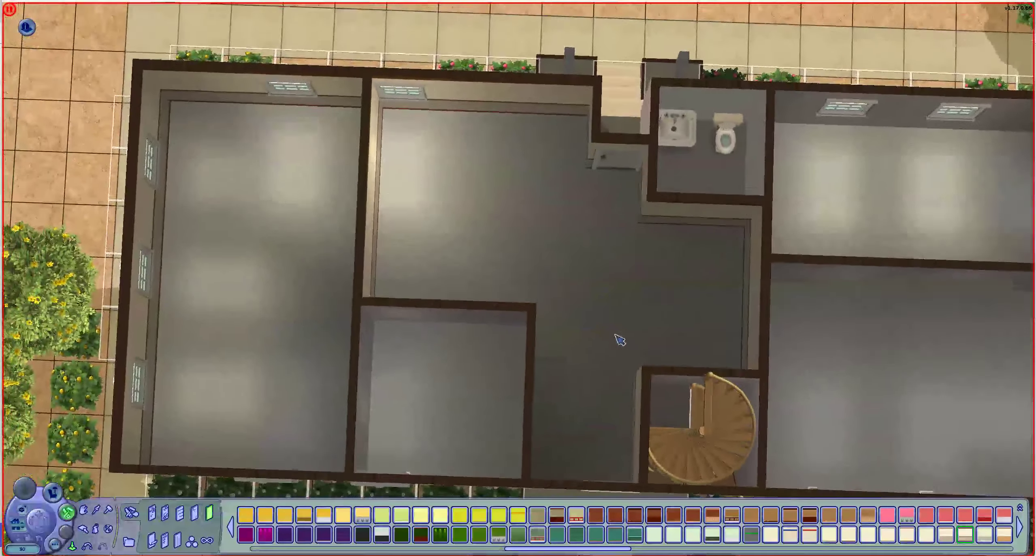
left_click_drag(642, 399, 619, 340)
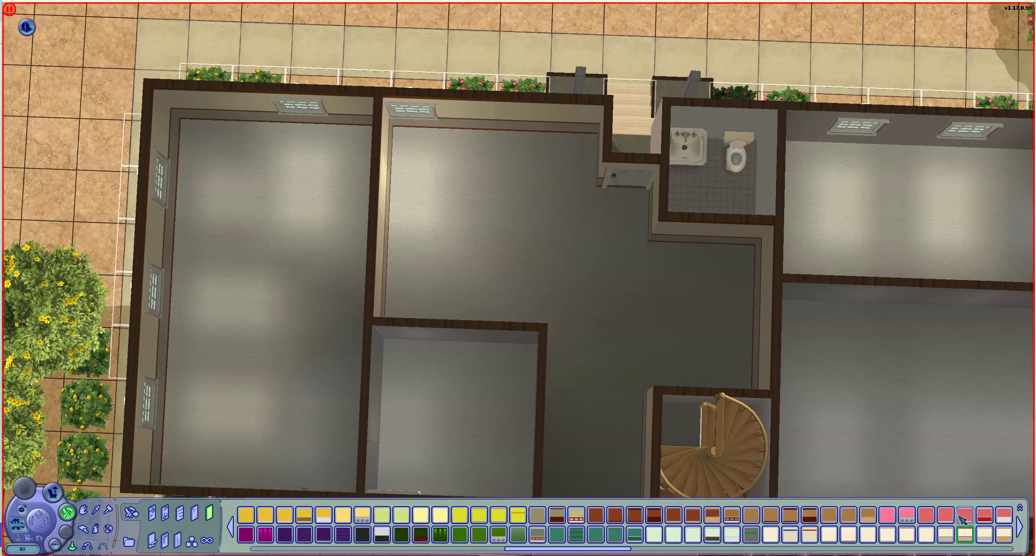
left_click(489, 337)
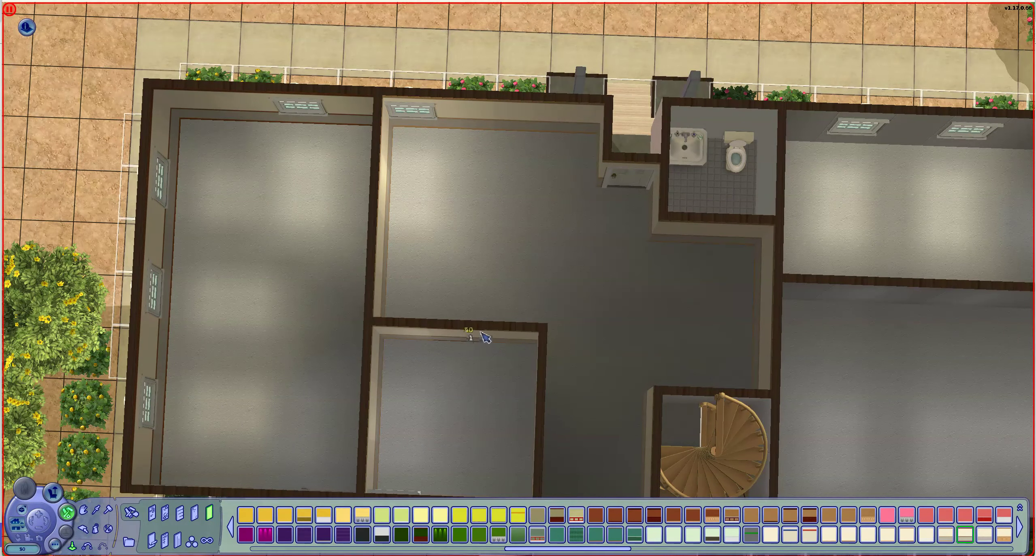
scroll(571, 354, "up", 3)
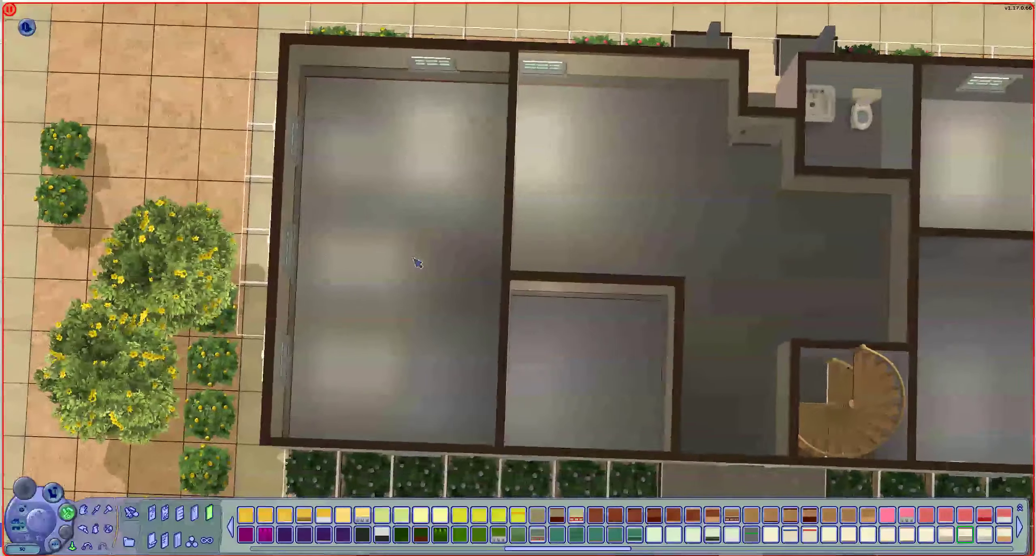
scroll(572, 343, "down", 3)
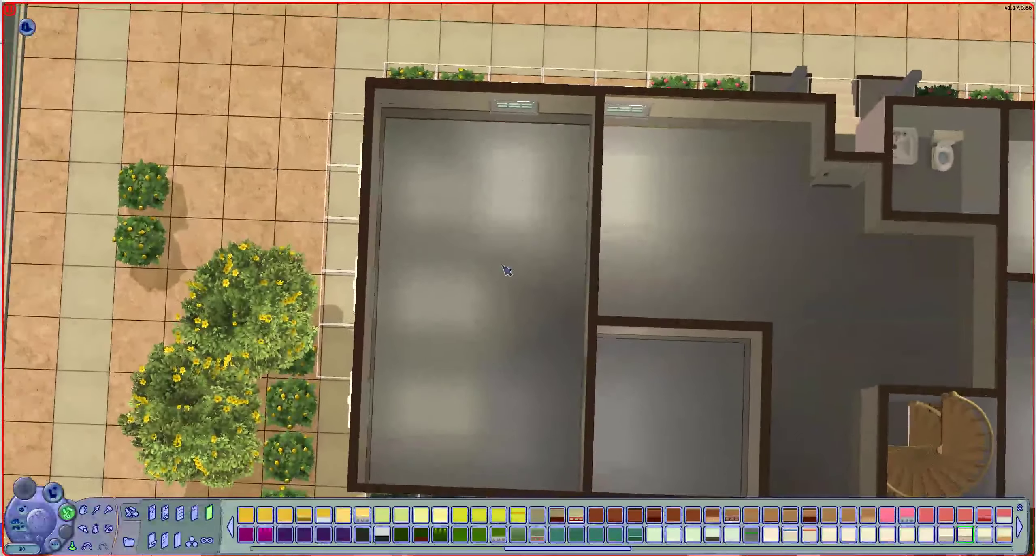
Step: On the lower floor, wallpaper four rooms and four small closets in beige
key("Page_Down")
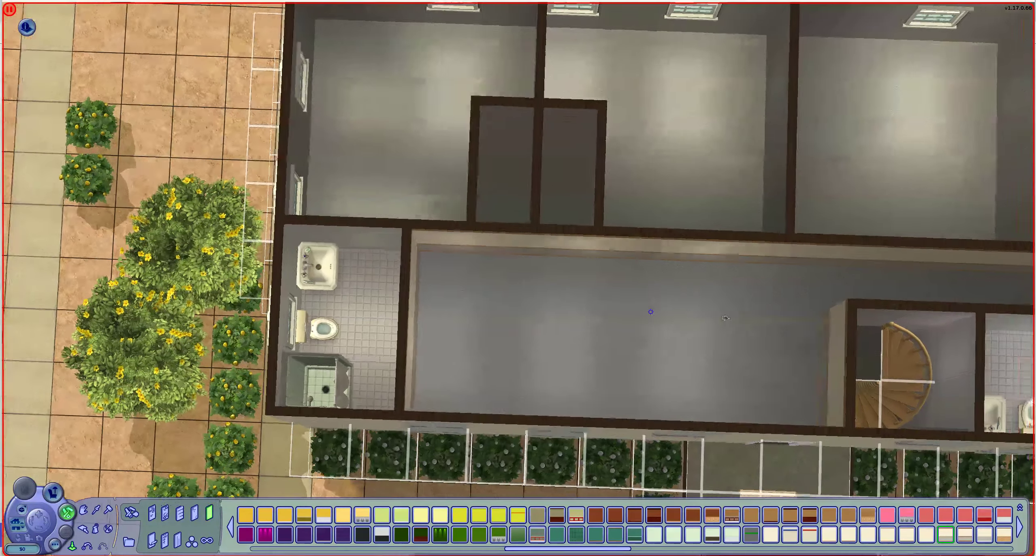
scroll(739, 325, "up", 2)
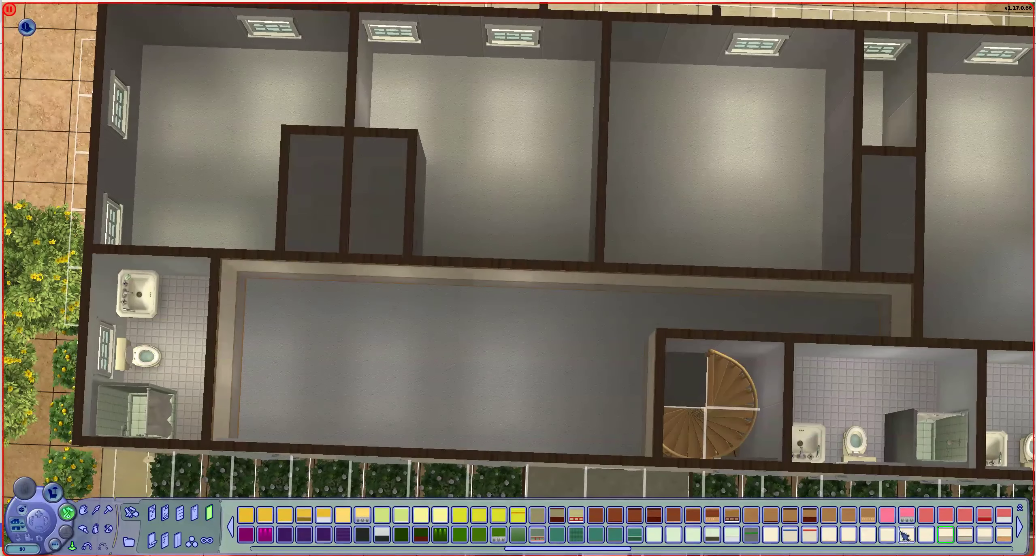
left_click(486, 81)
left_click(729, 121)
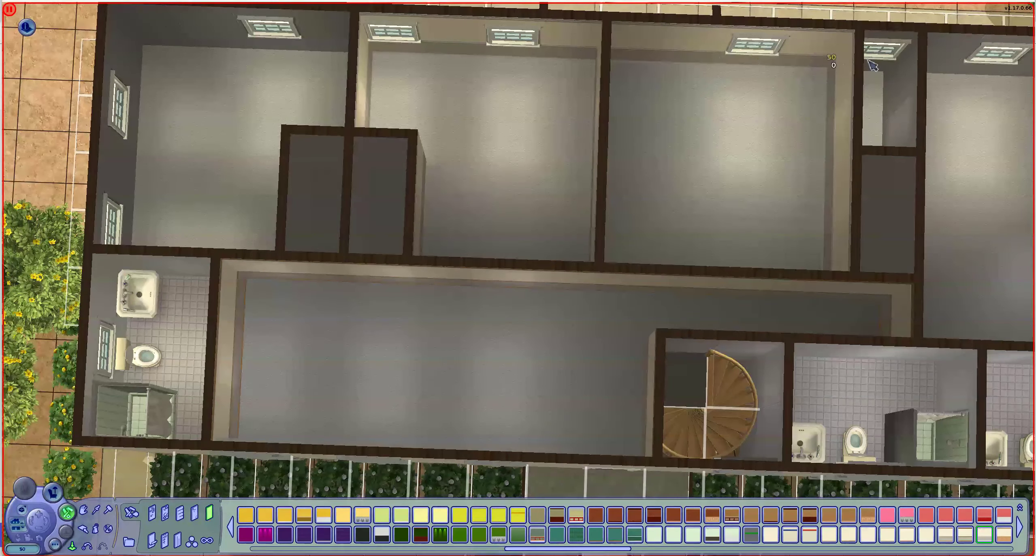
left_click(971, 65)
left_click(243, 122)
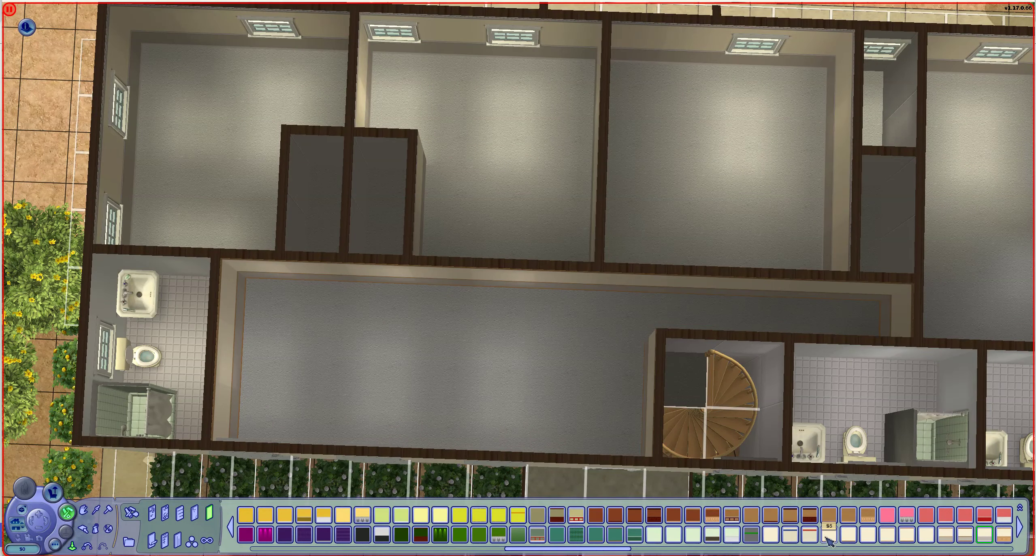
left_click(872, 241)
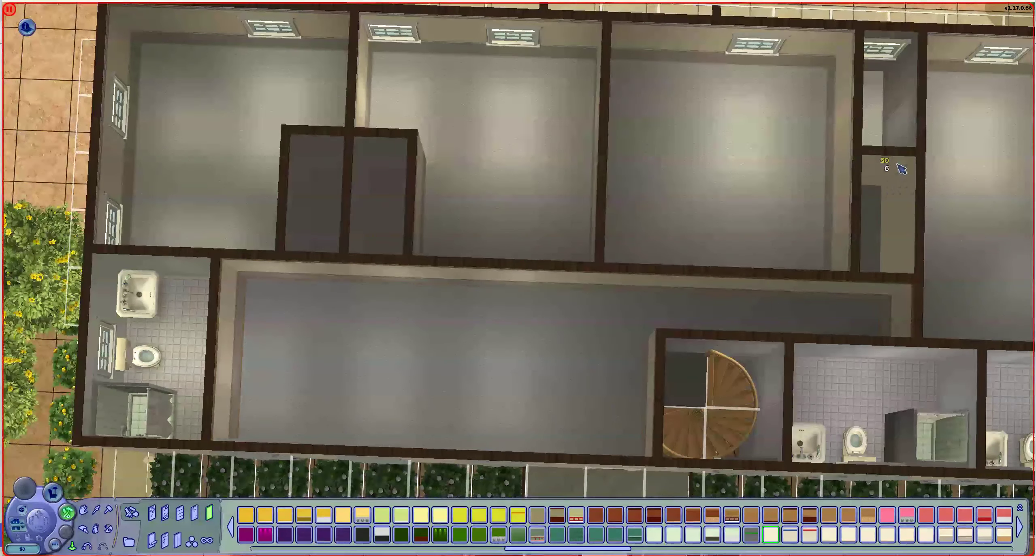
left_click(905, 120)
left_click(316, 166)
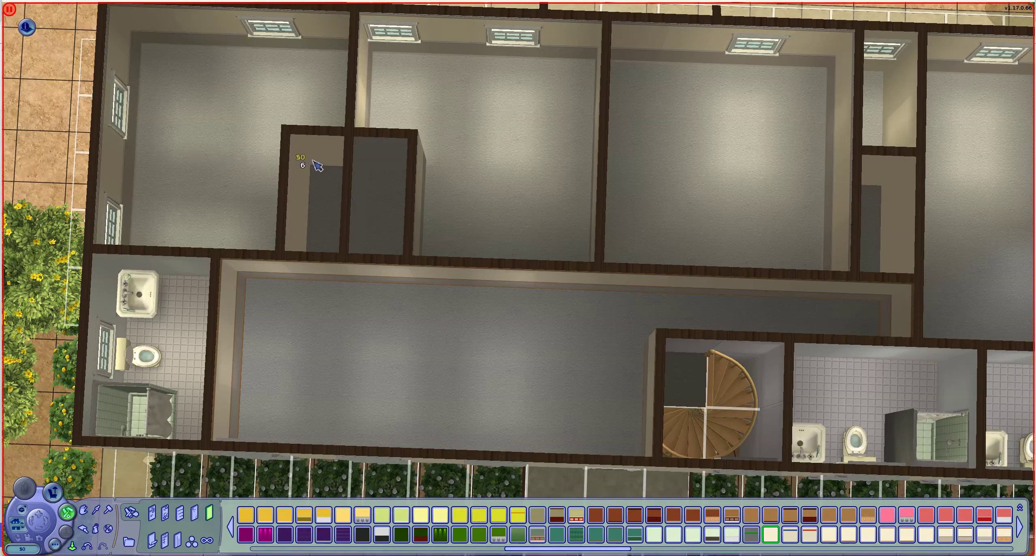
left_click(388, 162)
scroll(591, 364, "down", 5)
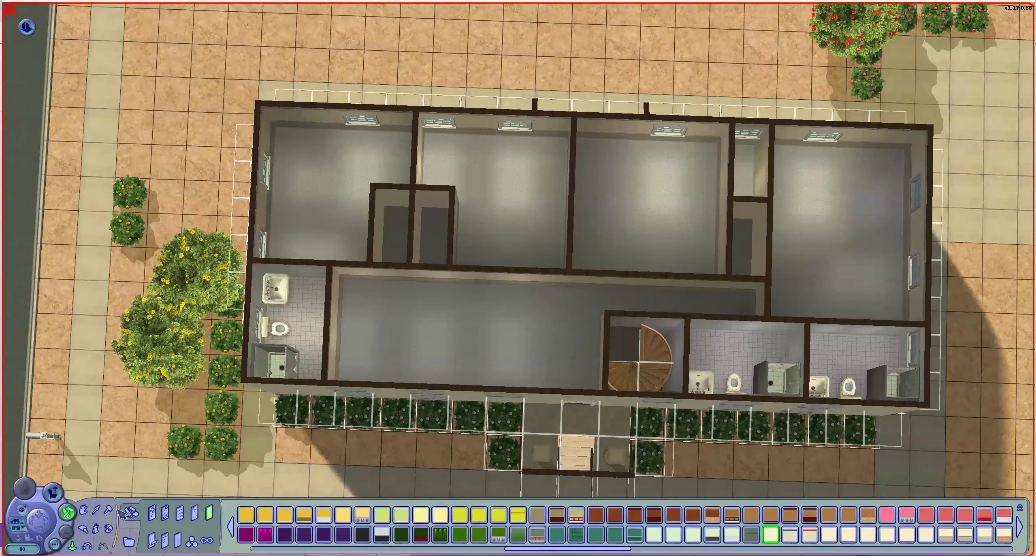
Step: Carpet the right room, both middle rooms, the small closet and top-left room in beige
left_click(129, 512)
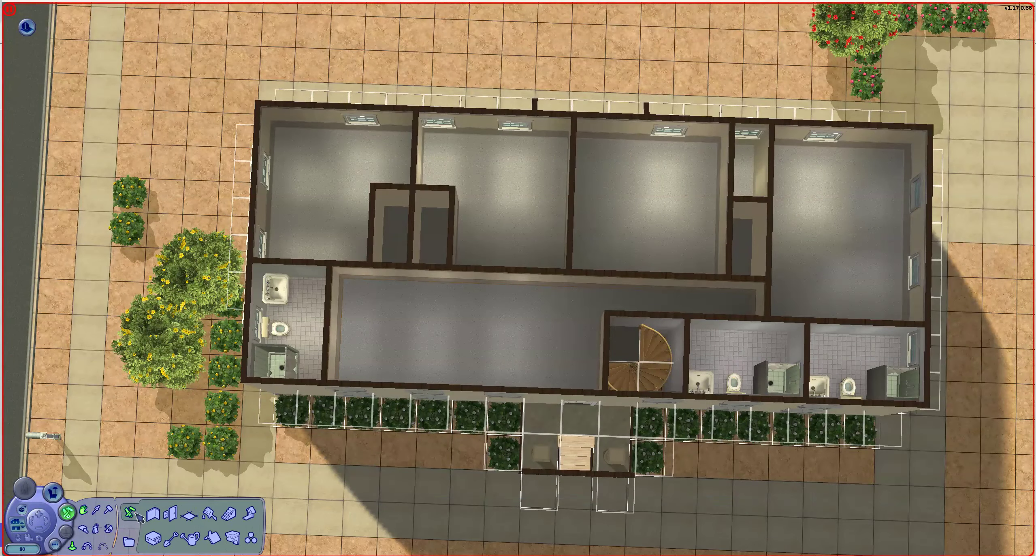
left_click(186, 518)
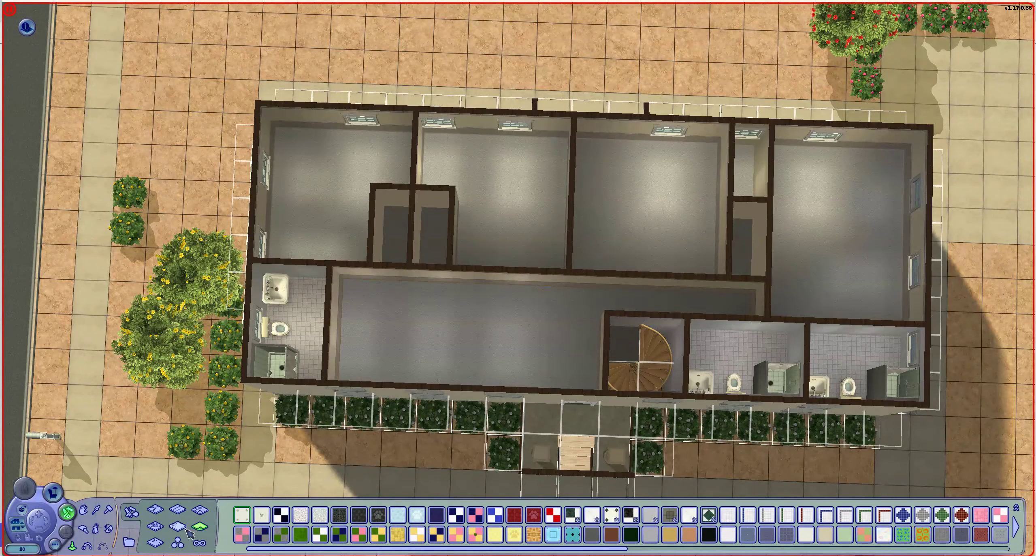
left_click(192, 529)
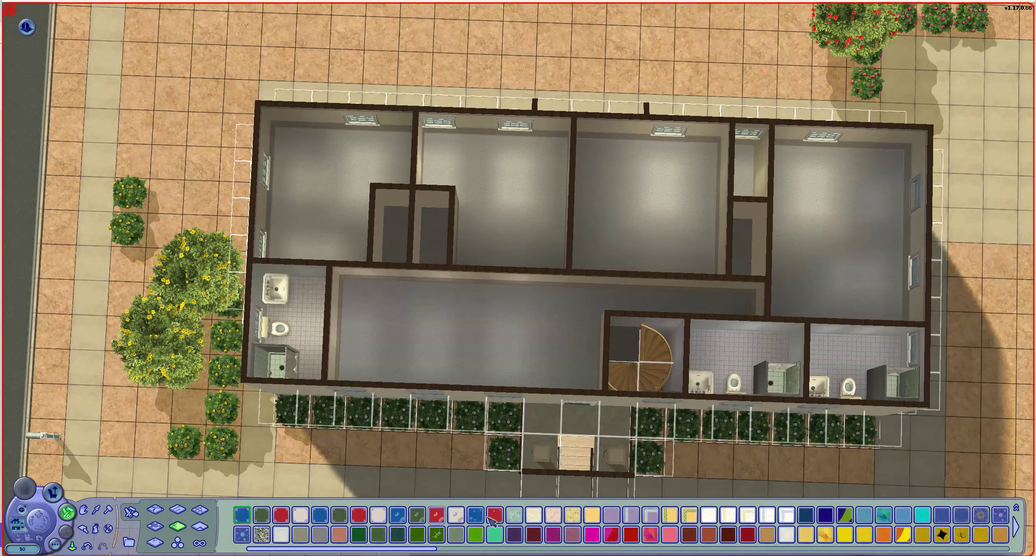
left_click(812, 549)
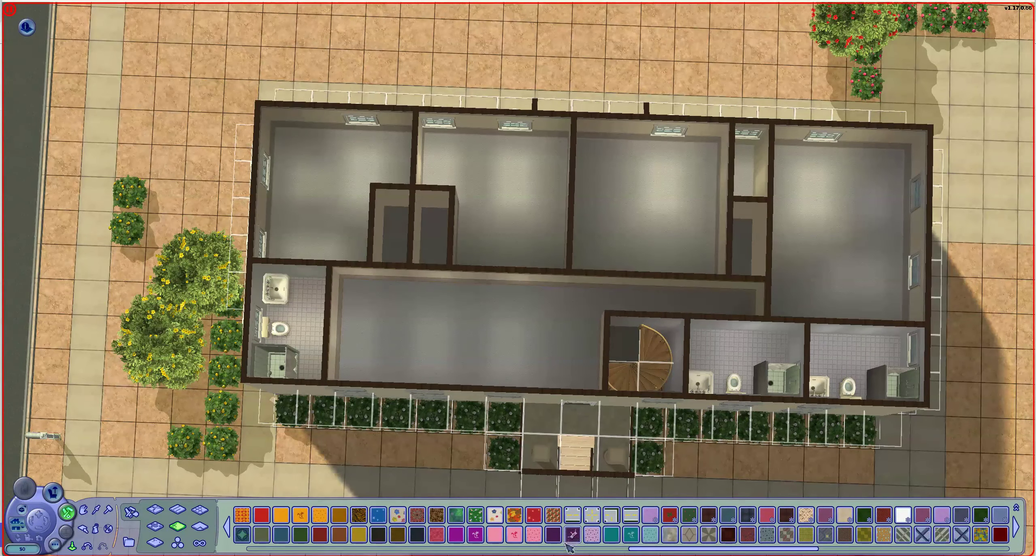
left_click(565, 551)
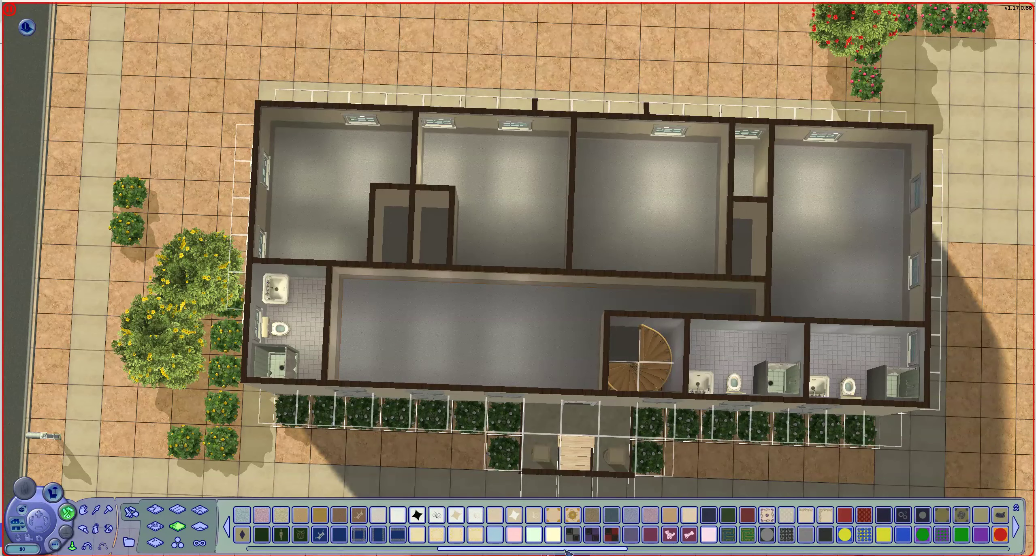
left_click(512, 519)
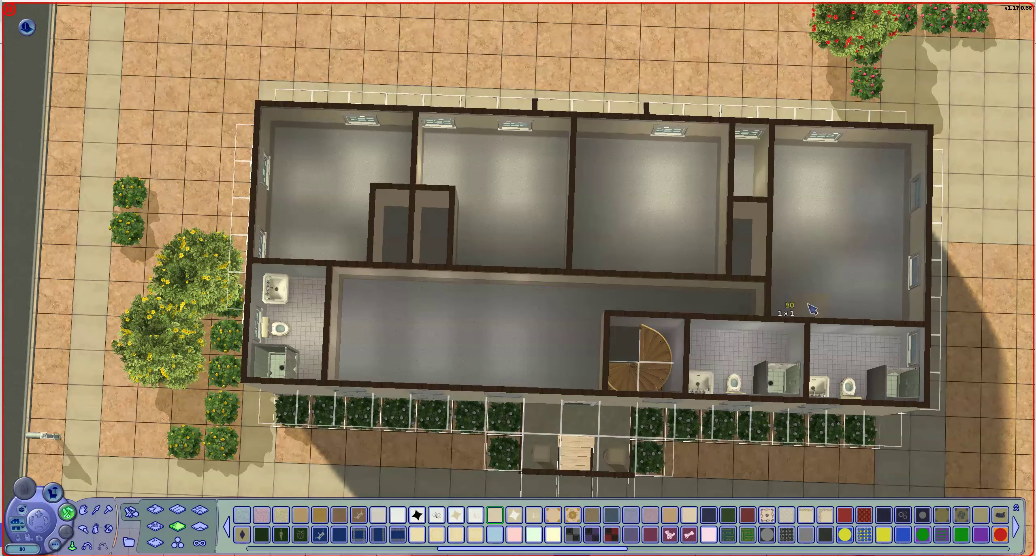
left_click(834, 243)
left_click(703, 194, "shift")
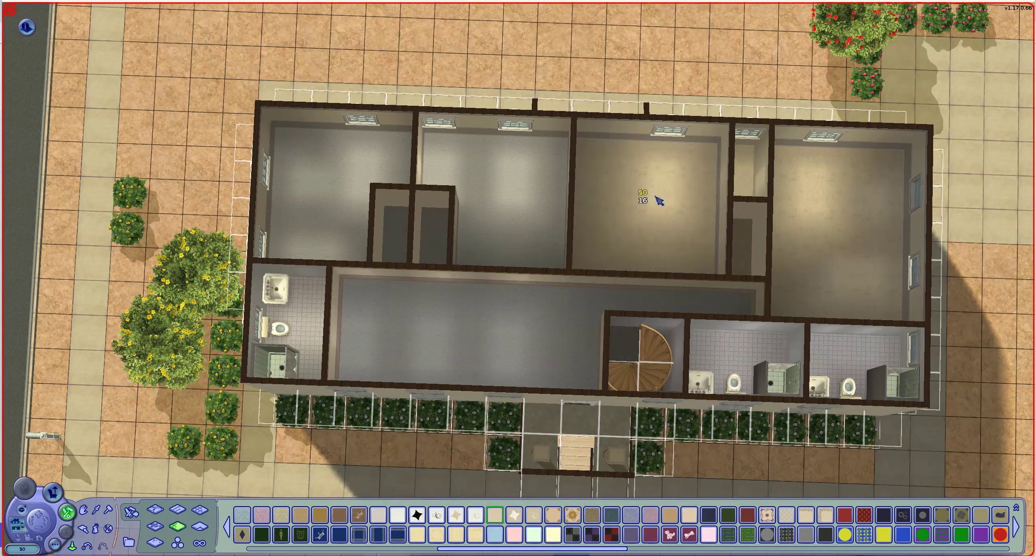
left_click(518, 188, "shift")
left_click(397, 231, "shift")
left_click(323, 188, "shift")
Step: Lay wood flooring in the long corridor
left_click(178, 513)
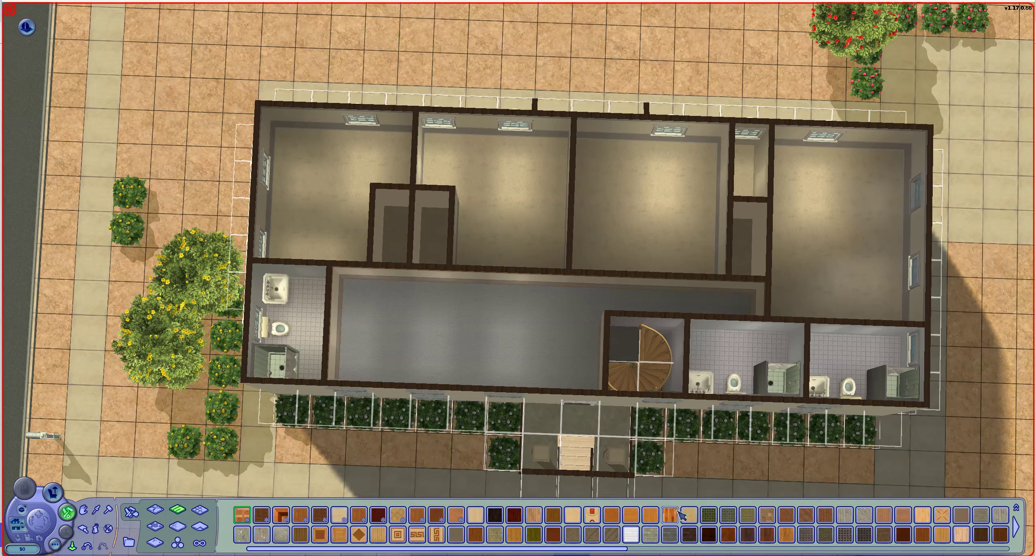
left_click(688, 515)
left_click(424, 321)
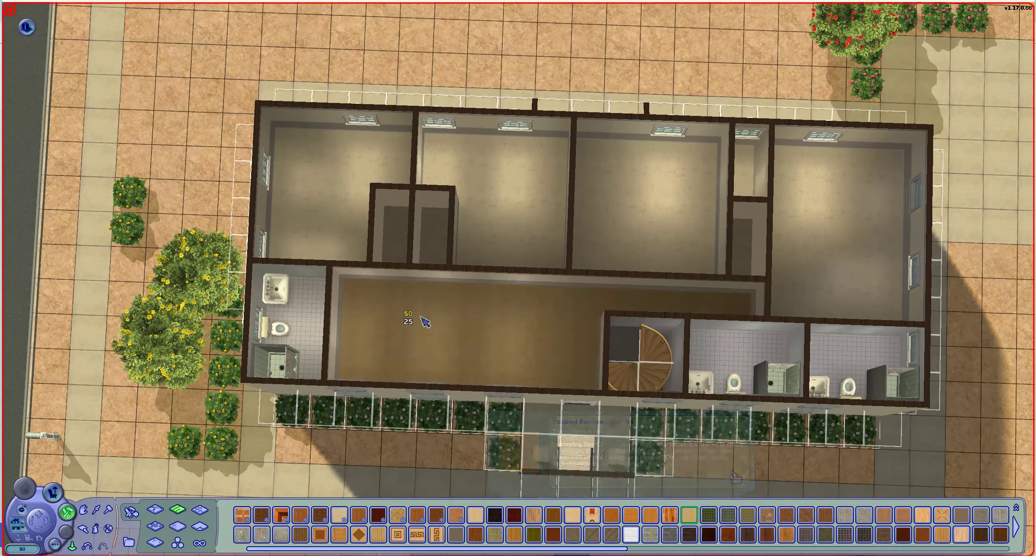
Step: Lay wood flooring in the upper floor's central, lower-middle, large left and lower right rooms
key("Page_Up")
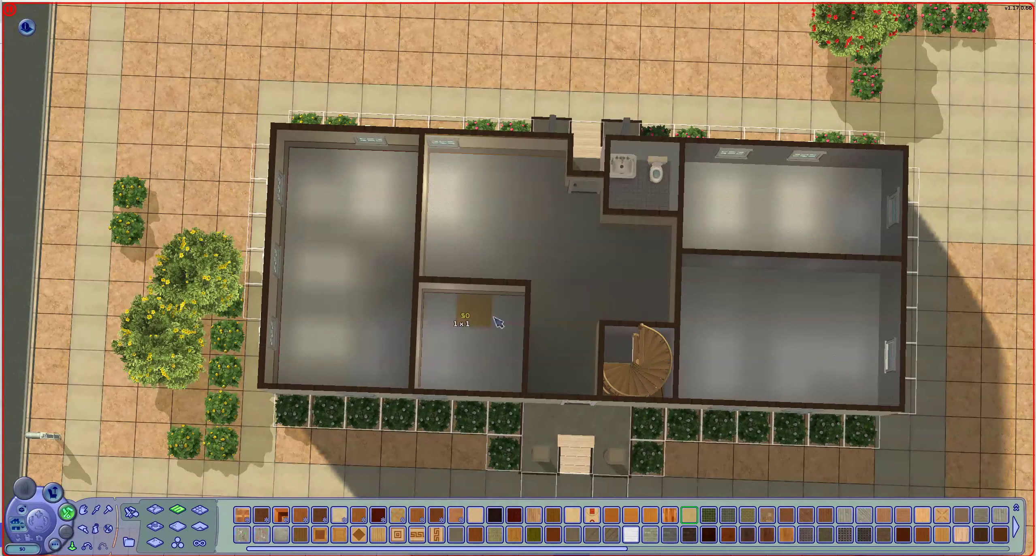
left_click(575, 316)
left_click(510, 324, "shift")
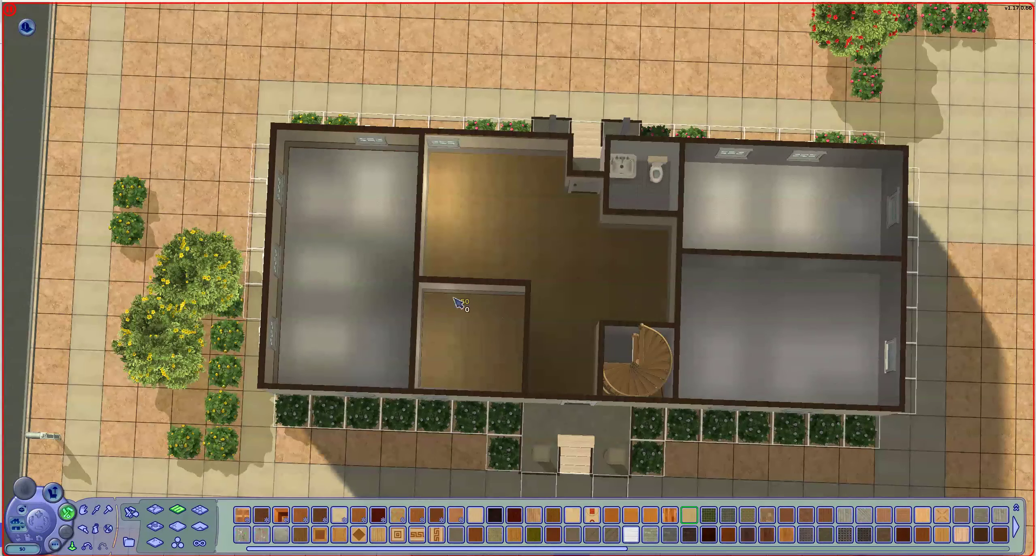
left_click(399, 279, "shift")
left_click(753, 324, "shift")
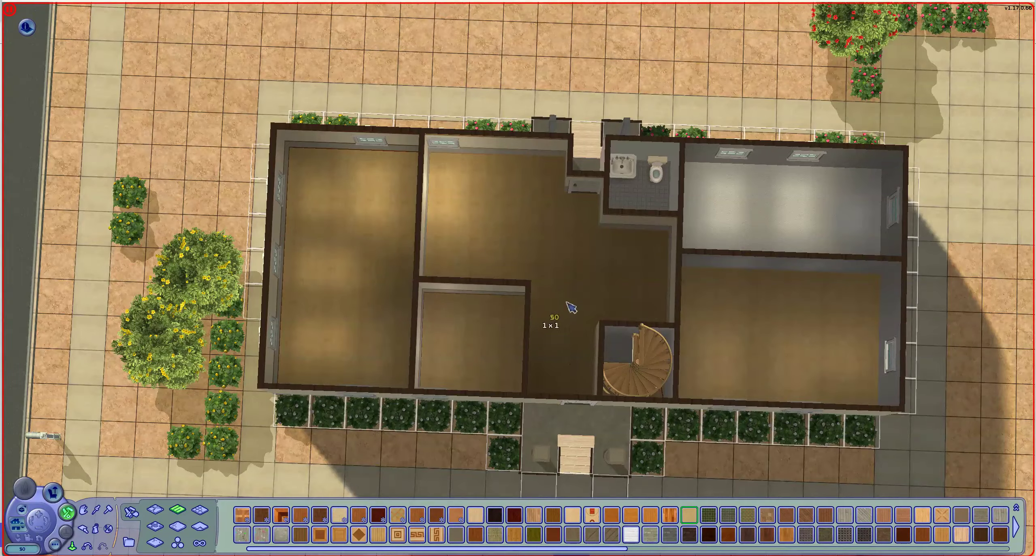
scroll(575, 308, "up", 5)
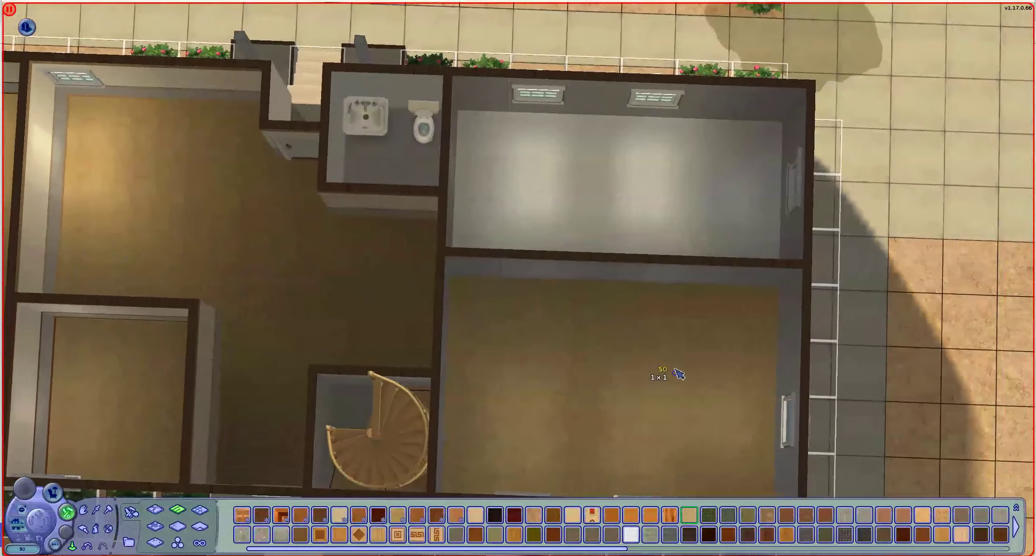
scroll(687, 300, "down", 3)
scroll(664, 291, "up", 3)
Step: Apply a wall covering to the upper floor's right room
key("Down")
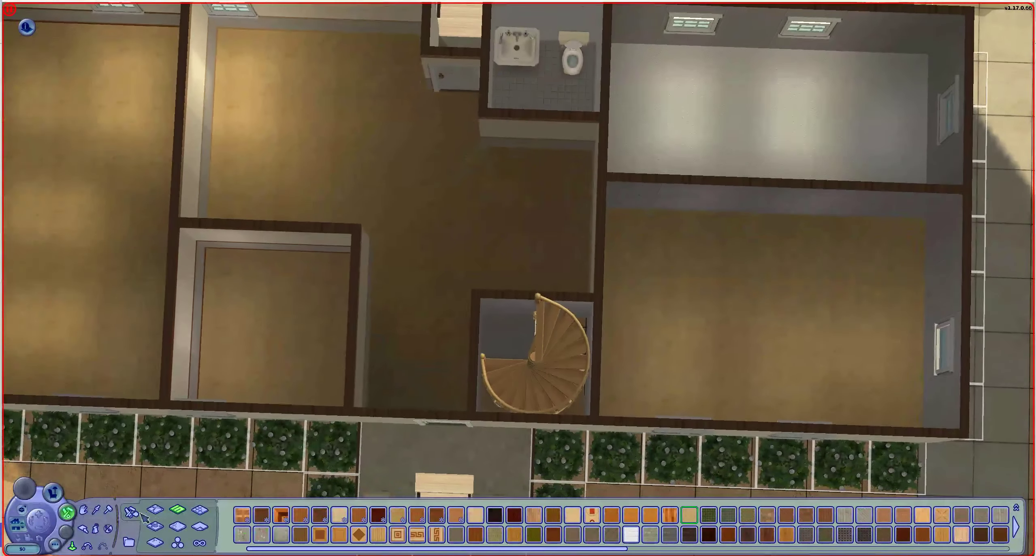
left_click(105, 508)
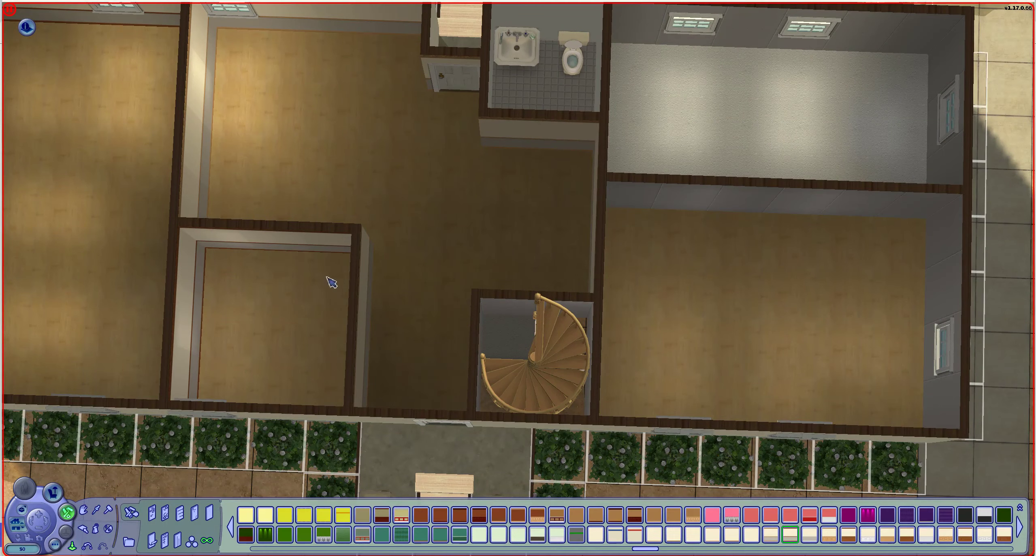
left_click(643, 204)
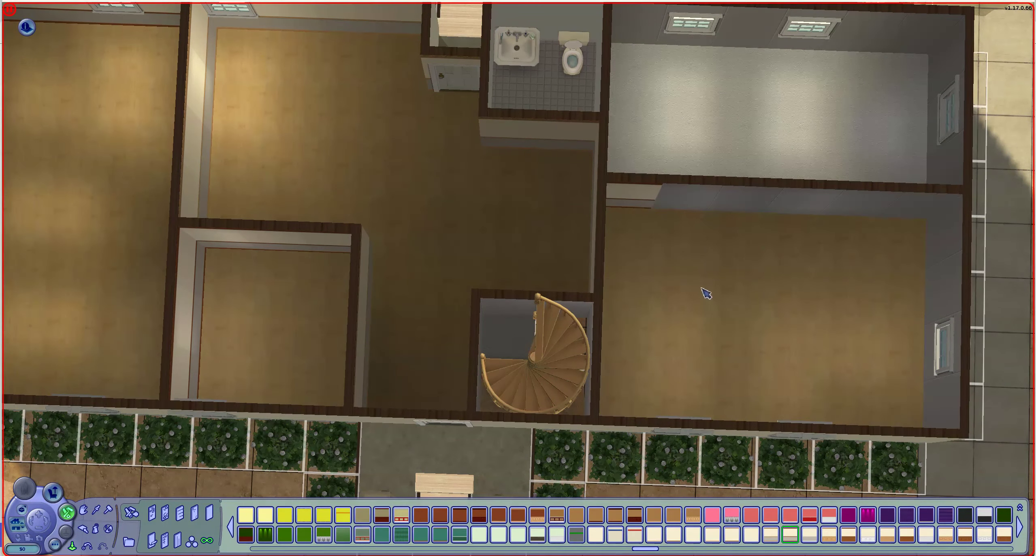
key("Up")
key("Up")
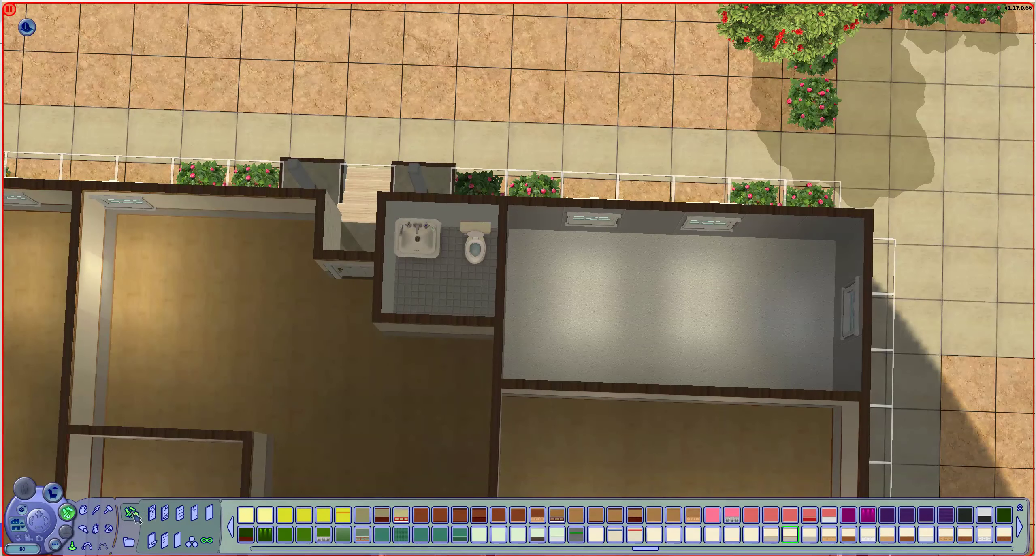
Step: Fill the large room's floor with flowered ceramic tiles
left_click(151, 512)
left_click(213, 513)
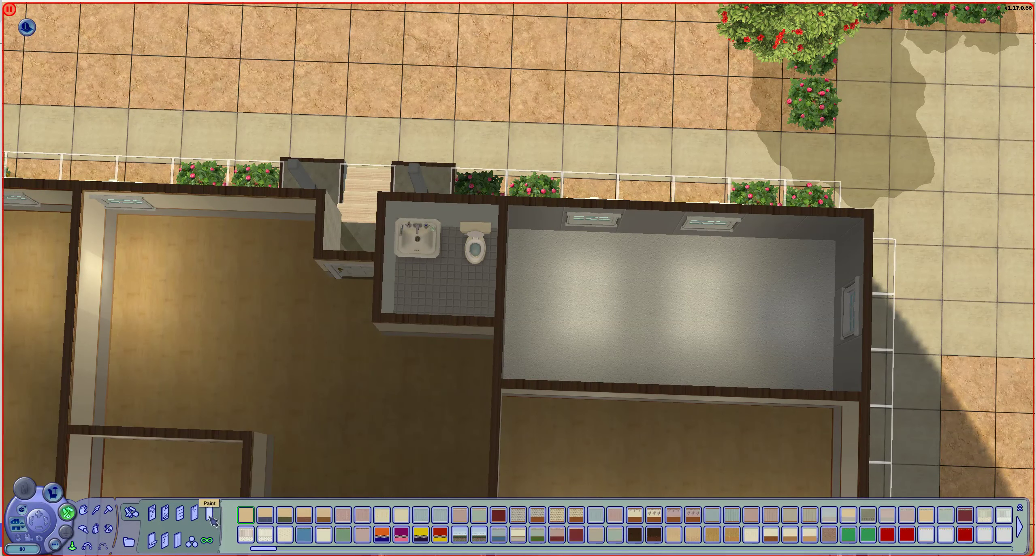
left_click(134, 512)
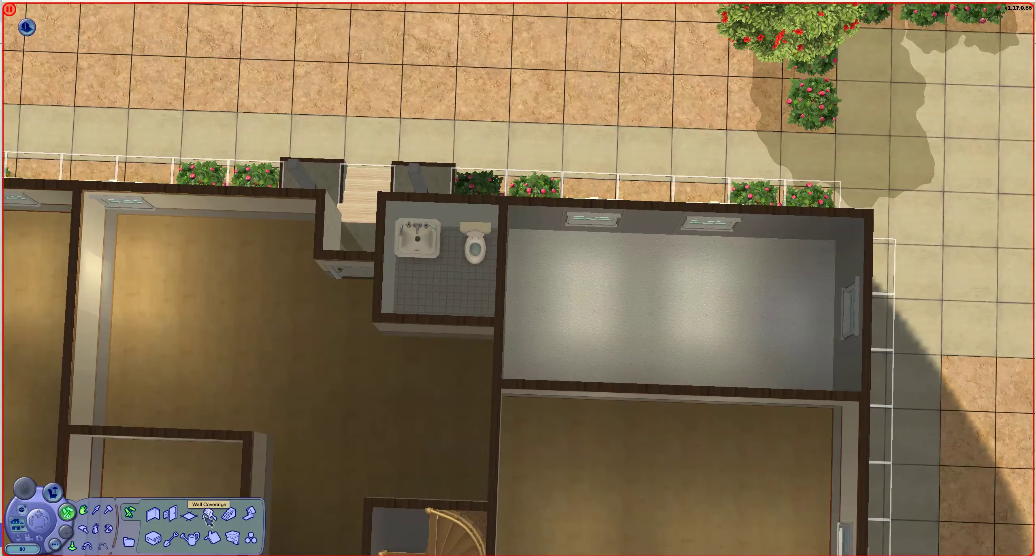
left_click(200, 512)
left_click(199, 527)
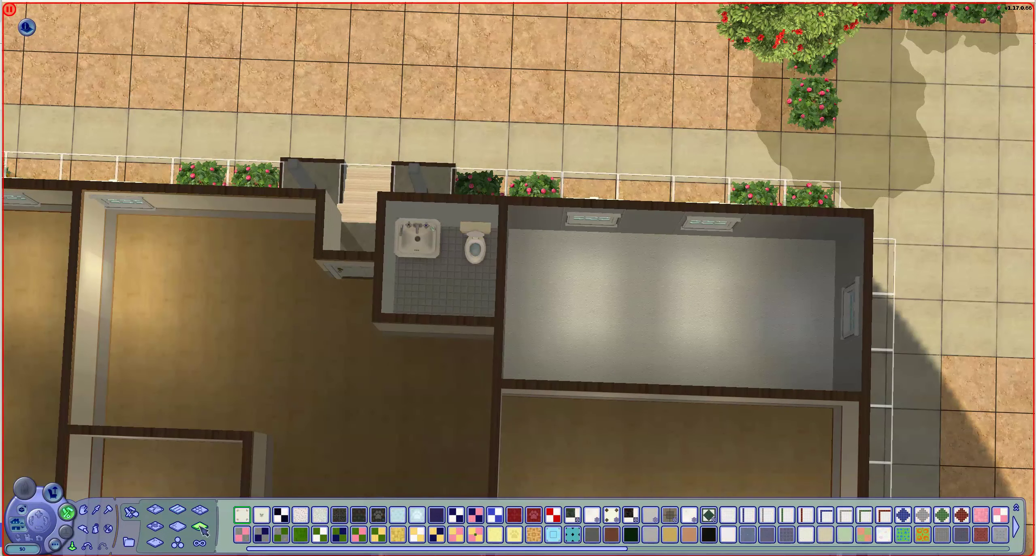
left_click(243, 515)
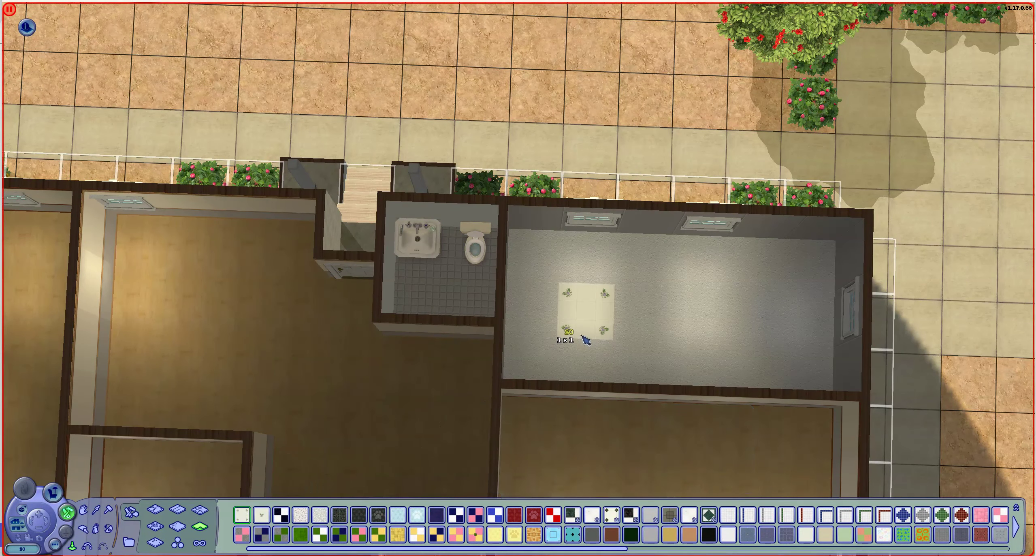
left_click(567, 338, "shift")
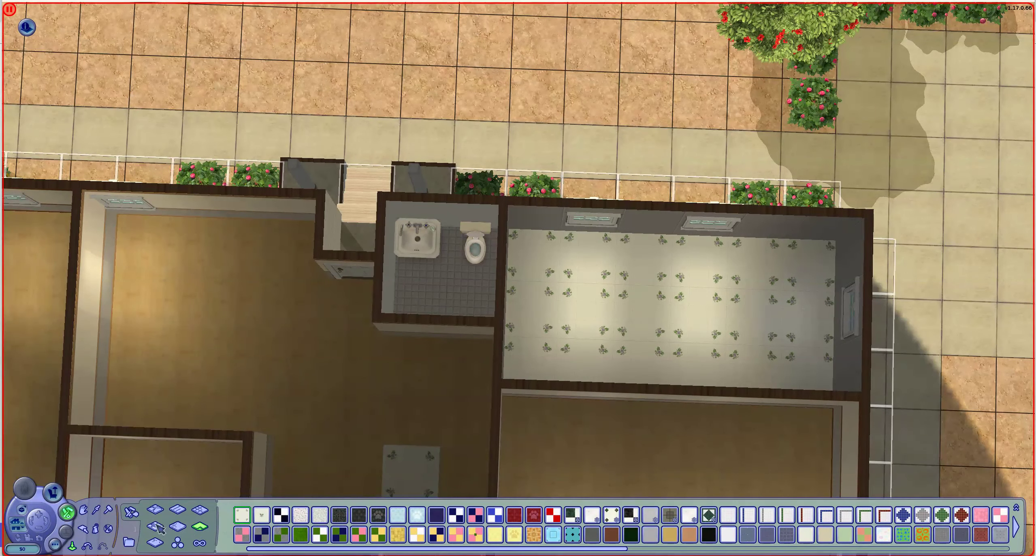
Step: Re-tile the large room with plain white square tiles
left_click(132, 515)
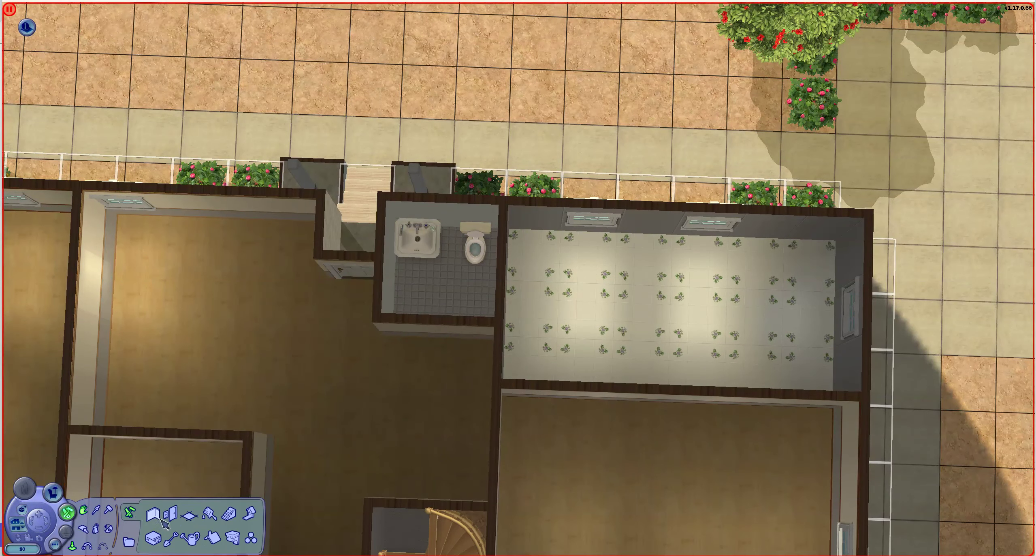
left_click(212, 514)
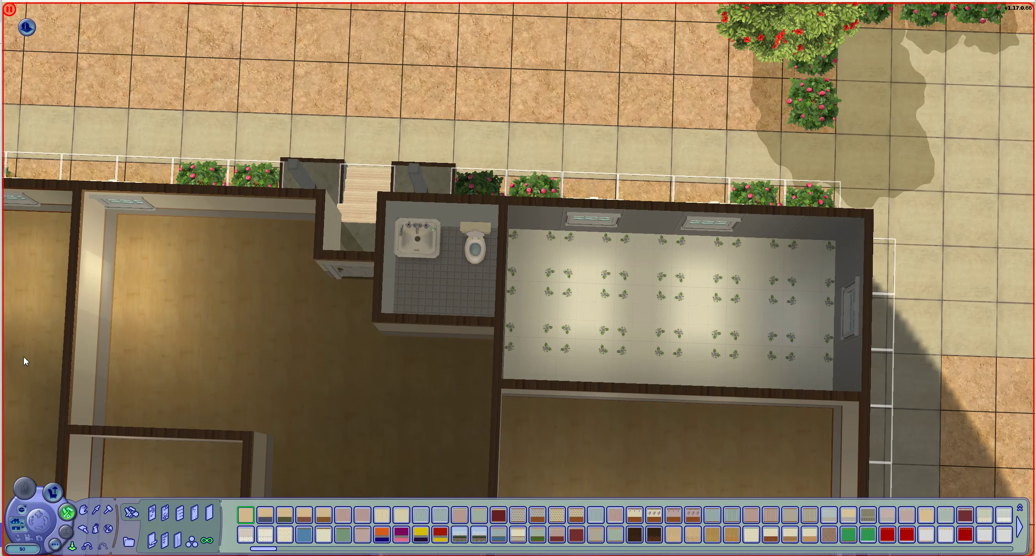
left_click(23, 205)
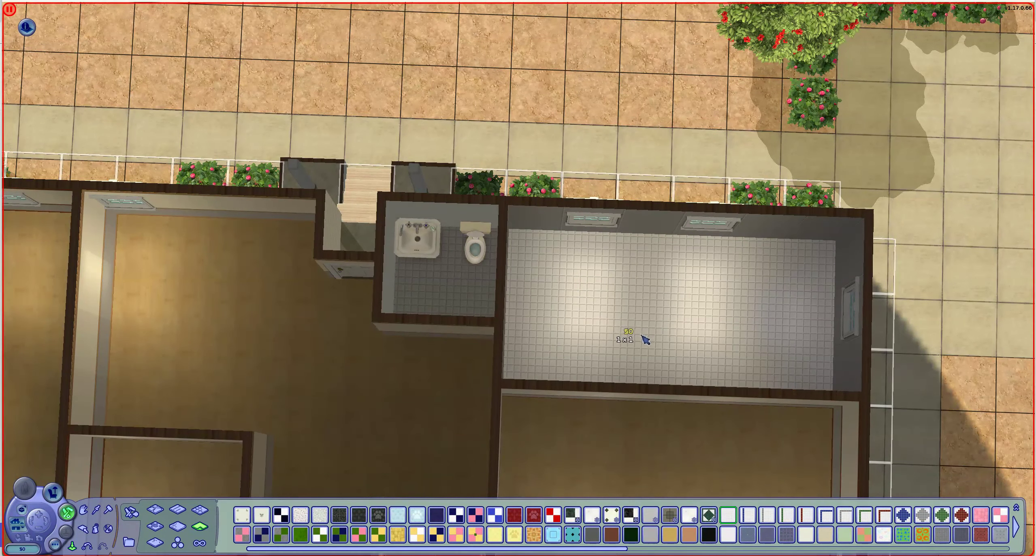
scroll(623, 336, "up", 3)
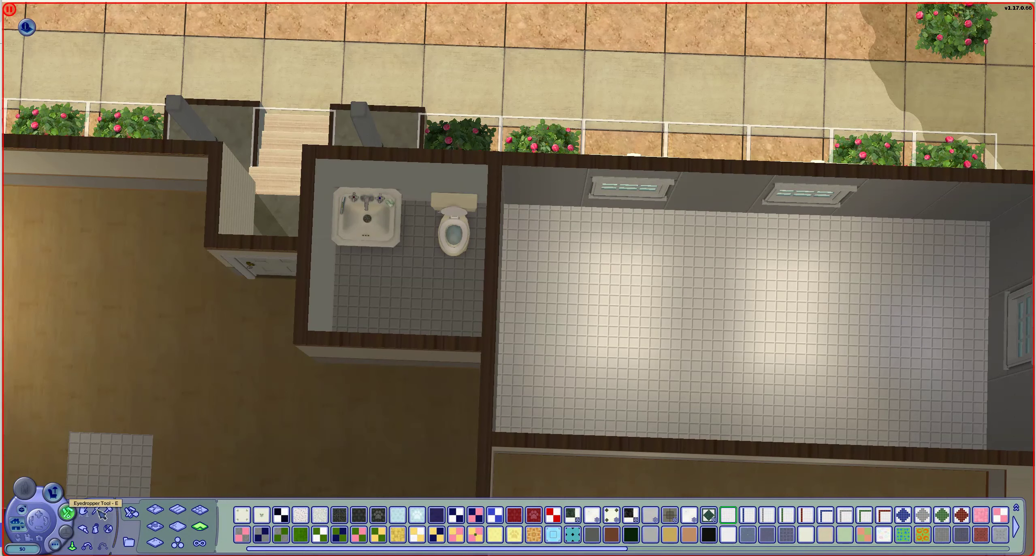
left_click(132, 513)
Step: Review the lot's value and details, then bring up the Buy mode furniture catalog
left_click(171, 514)
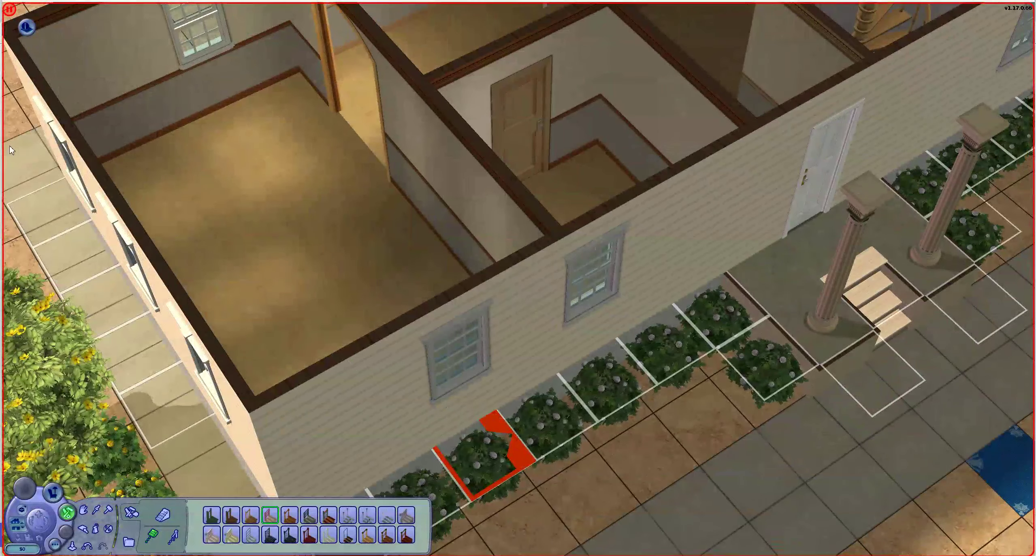
left_click(27, 28)
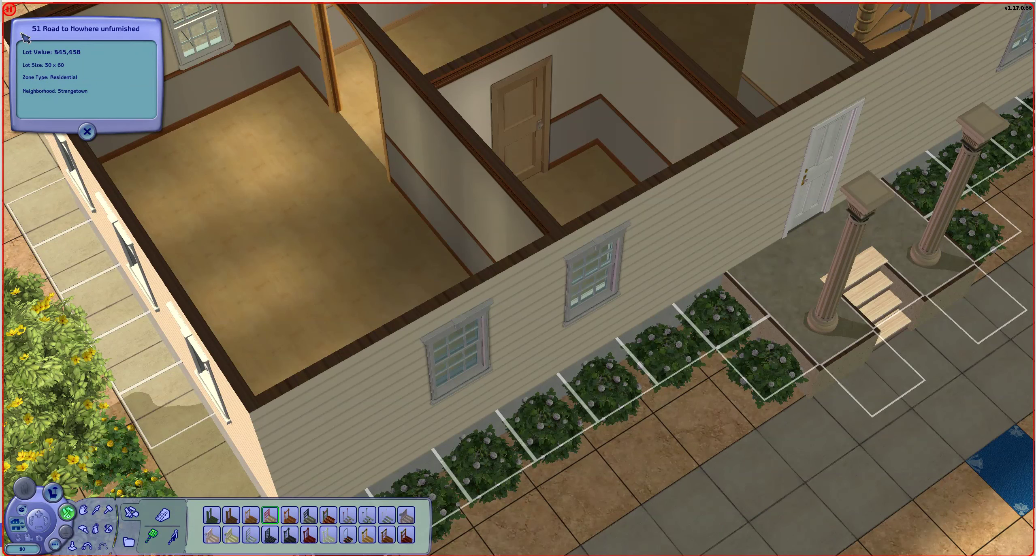
right_click(152, 4)
left_click(618, 186)
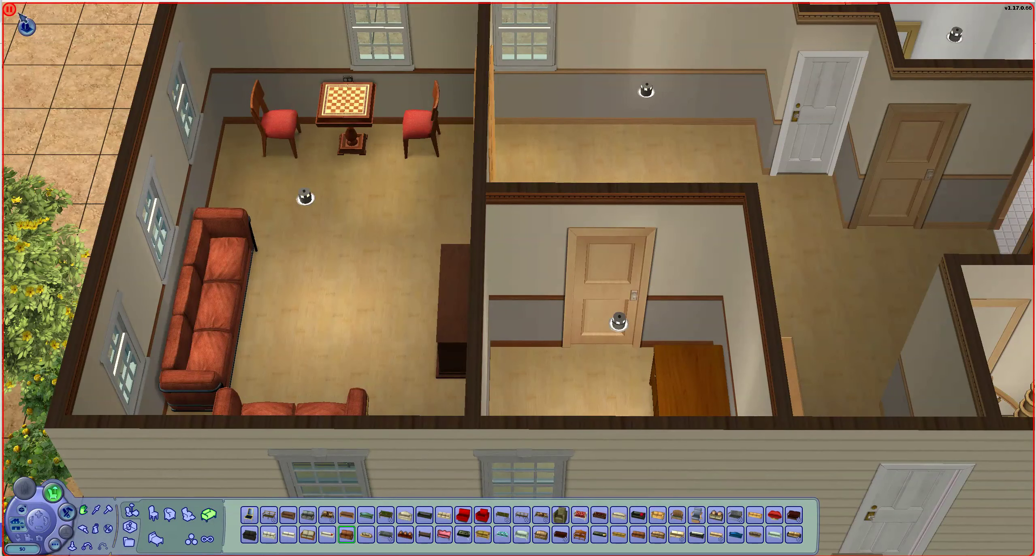
left_click(26, 26)
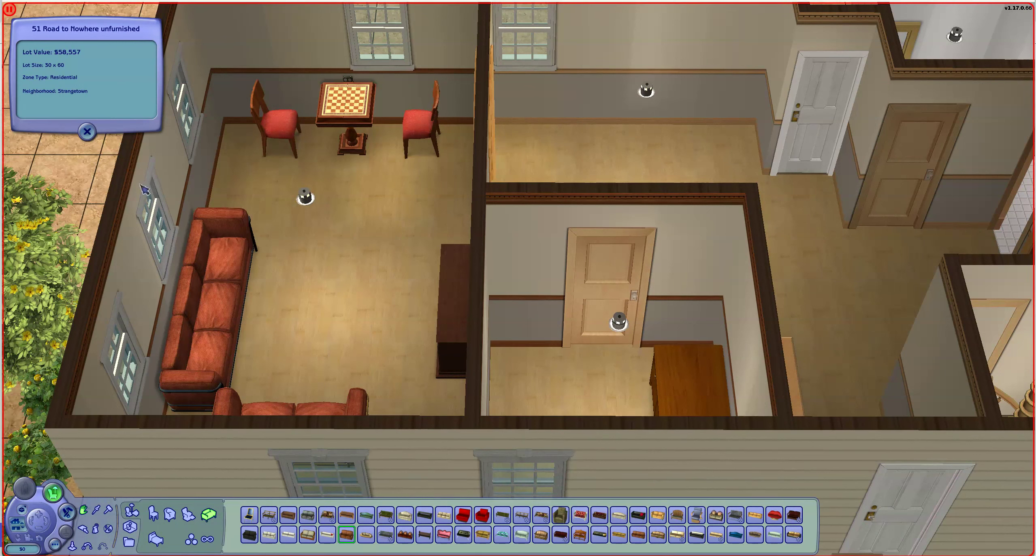
left_click(86, 131)
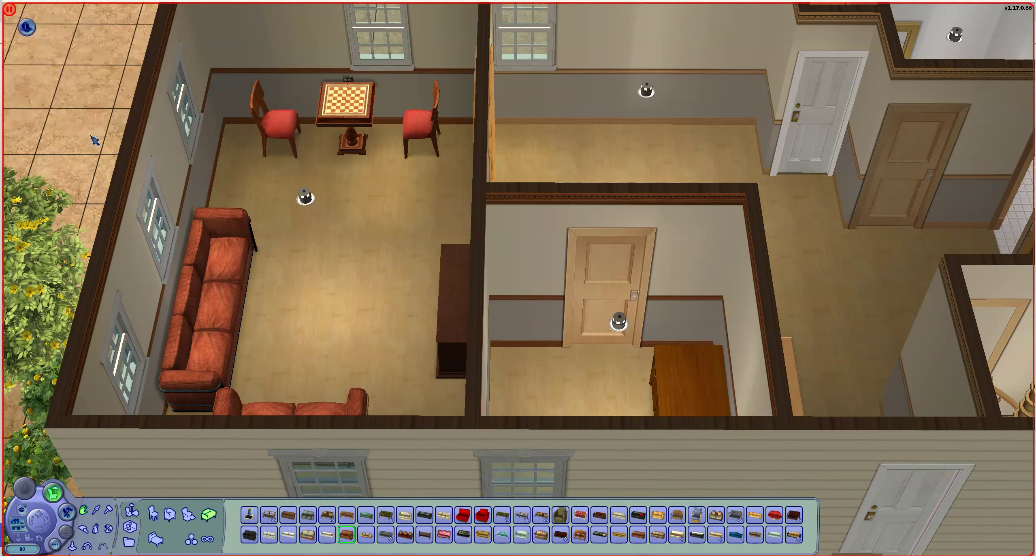
left_click(657, 534)
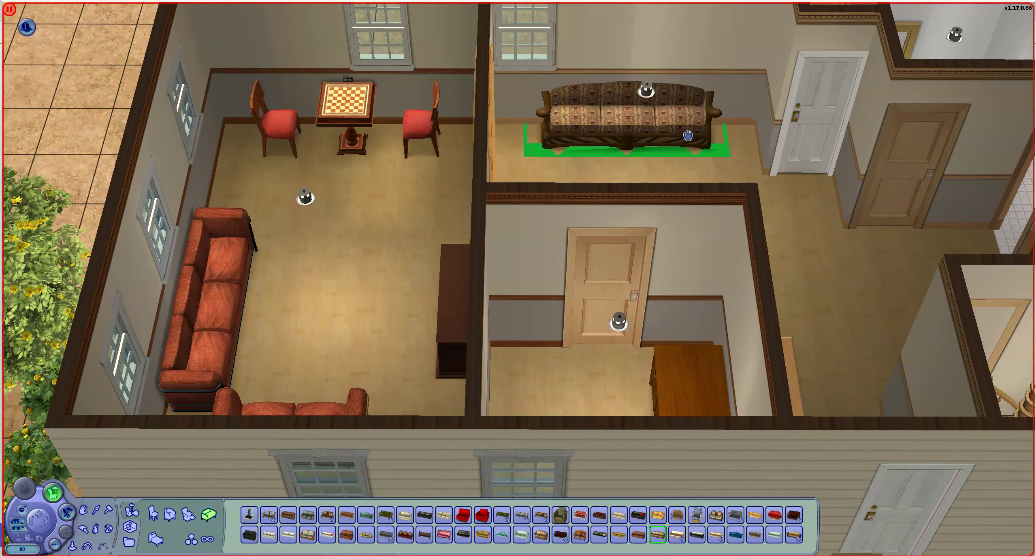
left_click(695, 149)
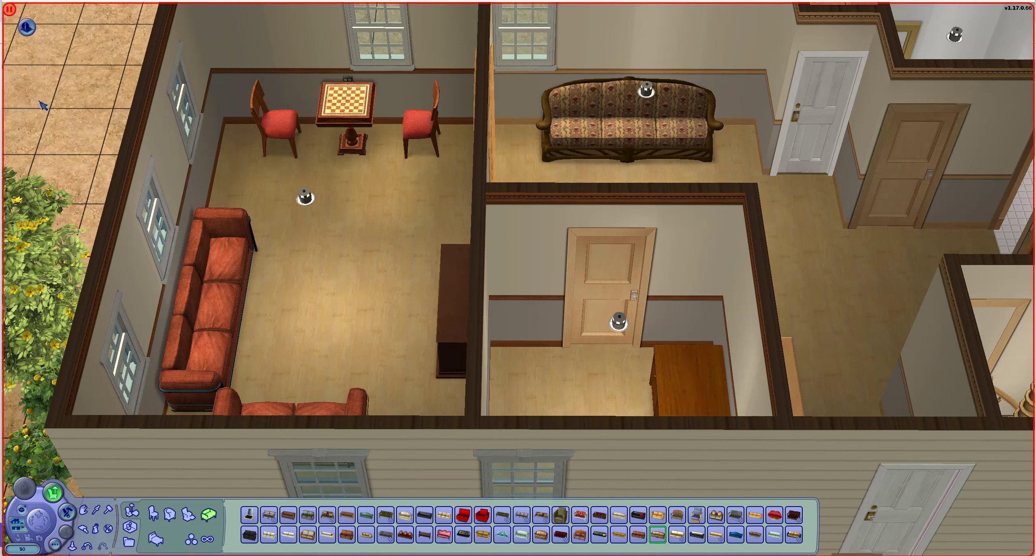
left_click(27, 27)
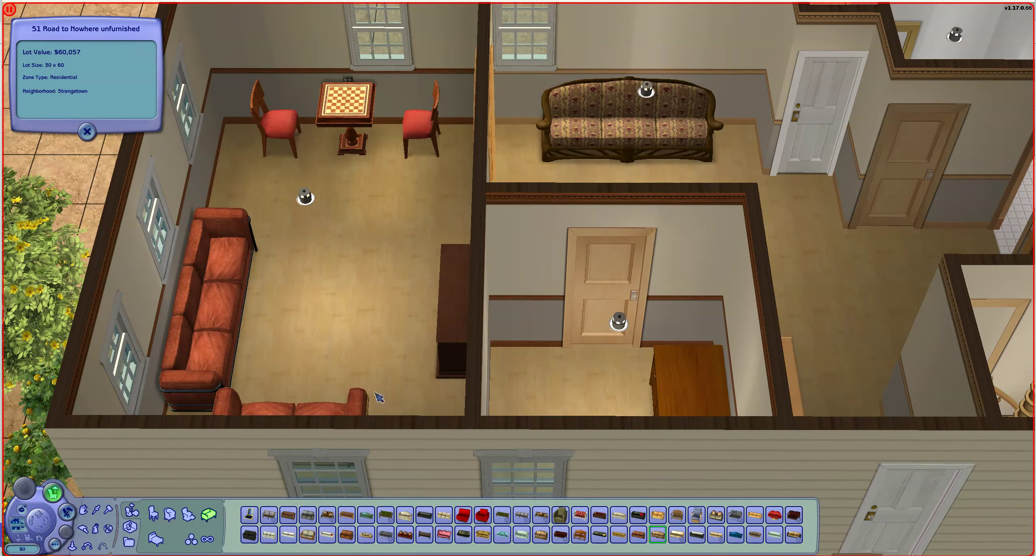
left_click(87, 131)
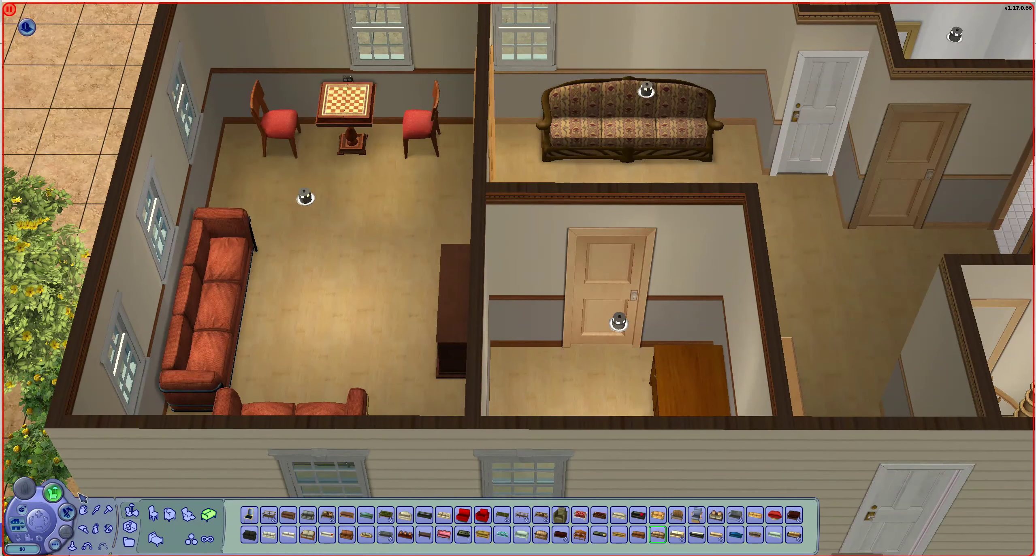
left_click(91, 546)
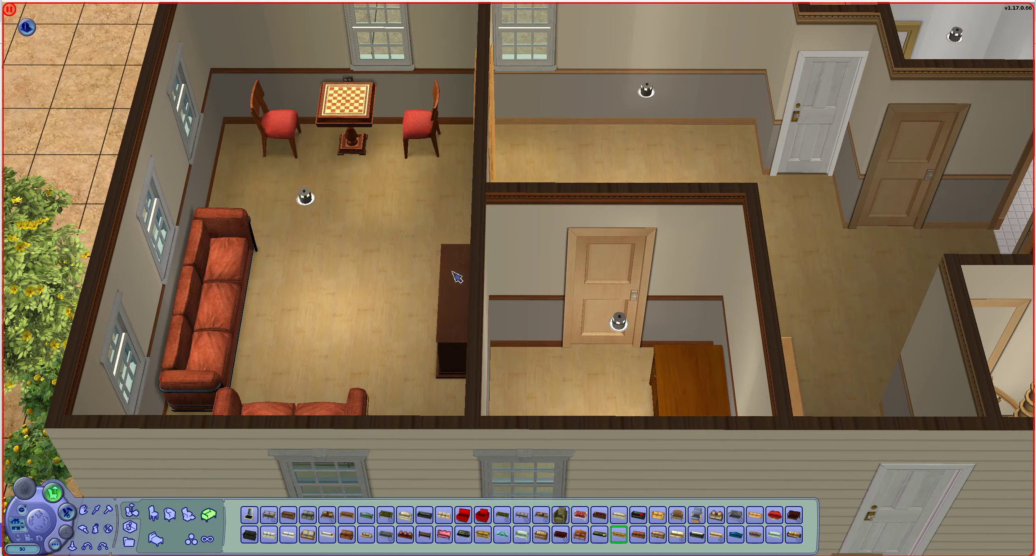
middle_click(484, 266)
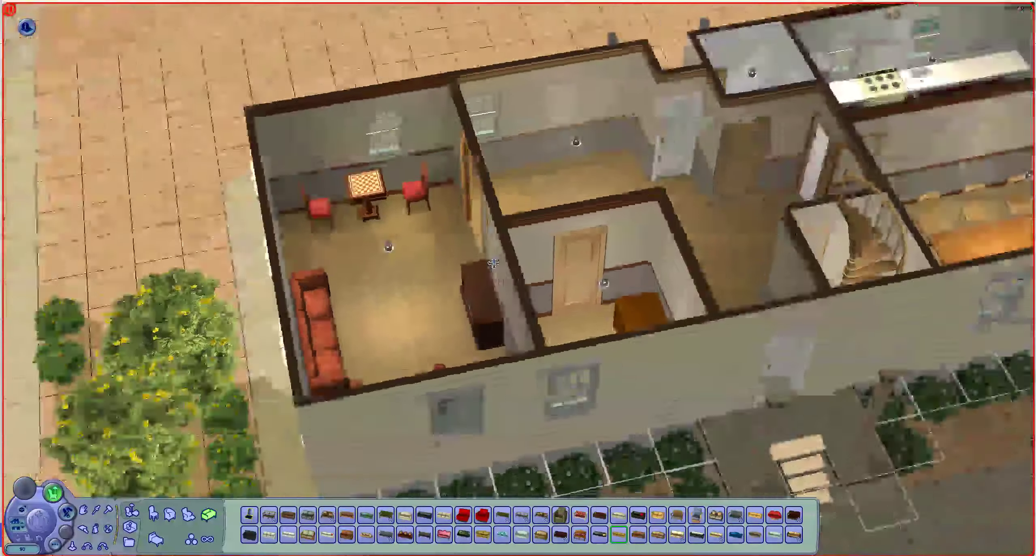
left_click_drag(493, 266, 494, 263)
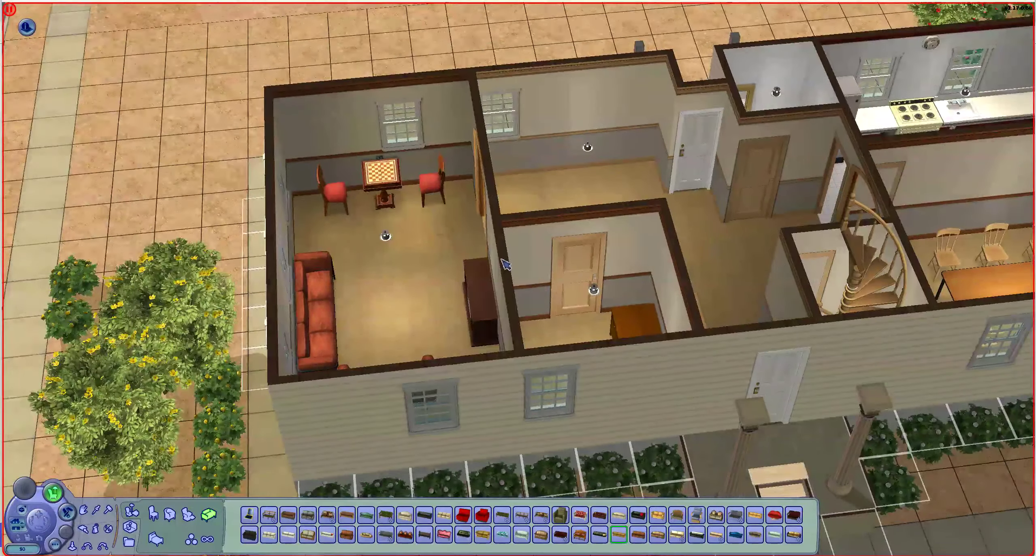
scroll(502, 264, "up", 4)
scroll(502, 263, "down", 3)
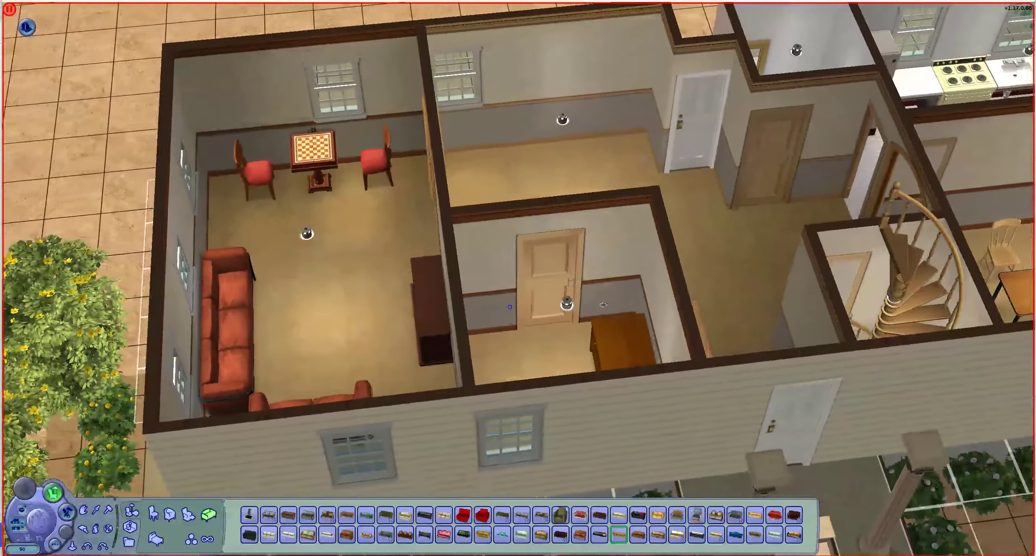
left_click_drag(508, 306, 502, 291)
scroll(502, 267, "up", 4)
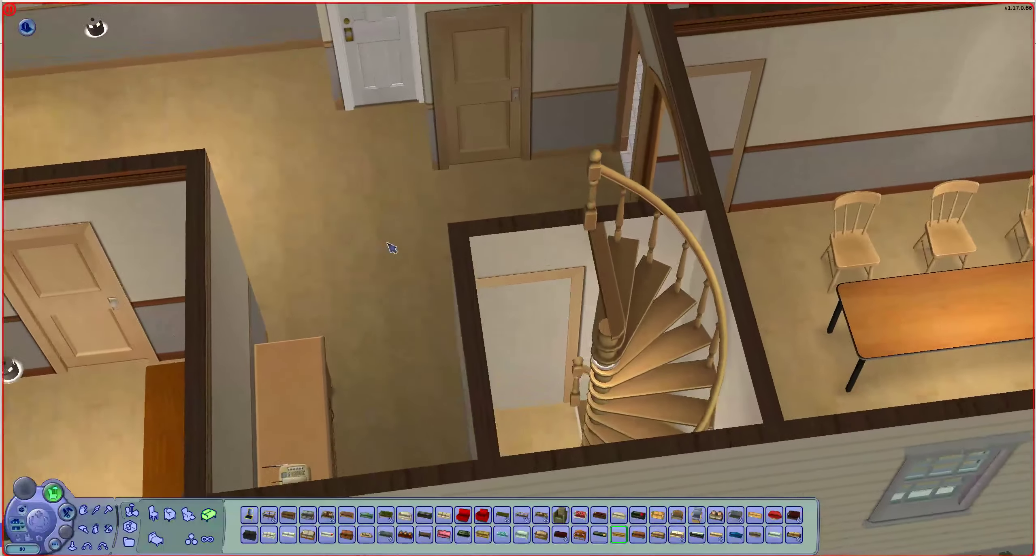
mouse_move(389, 247)
left_mouse_down()
mouse_move(500, 348)
mouse_move(476, 377)
left_mouse_up()
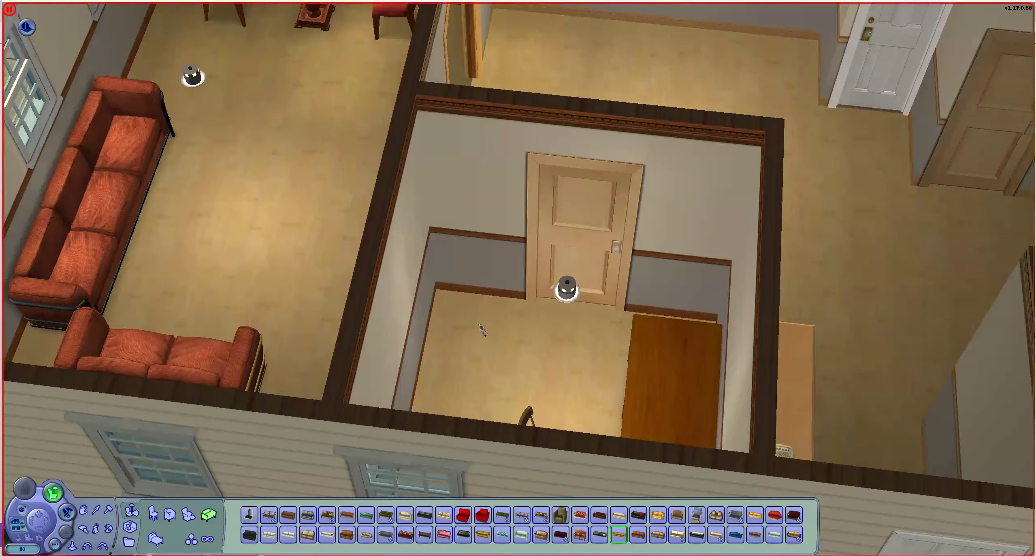
mouse_move(477, 370)
left_mouse_down()
mouse_move(521, 370)
mouse_move(563, 296)
left_mouse_up()
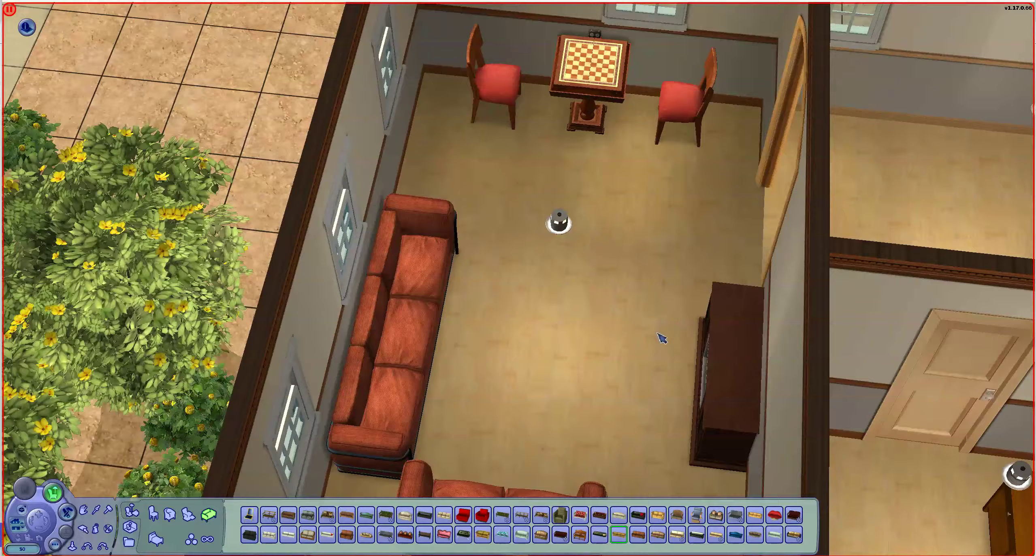
left_click_drag(660, 338, 874, 333)
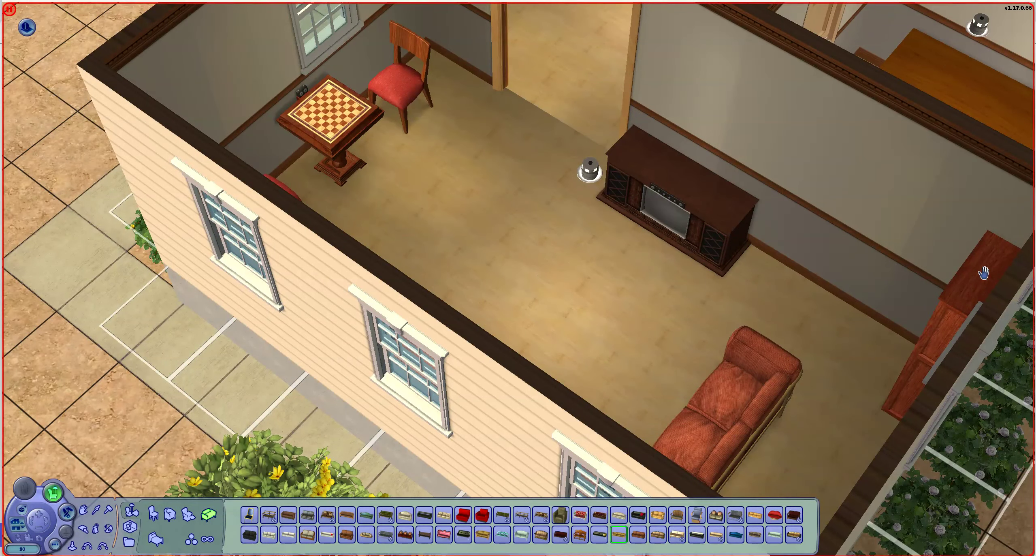
left_click_drag(767, 302, 518, 278)
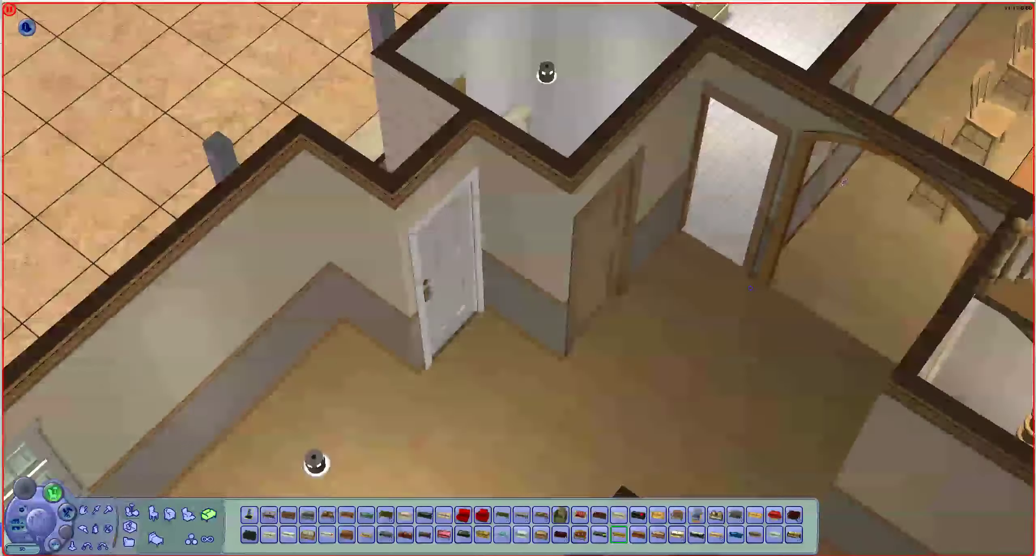
mouse_move(842, 182)
left_mouse_down()
mouse_move(701, 301)
mouse_move(749, 346)
mouse_move(716, 288)
left_mouse_up()
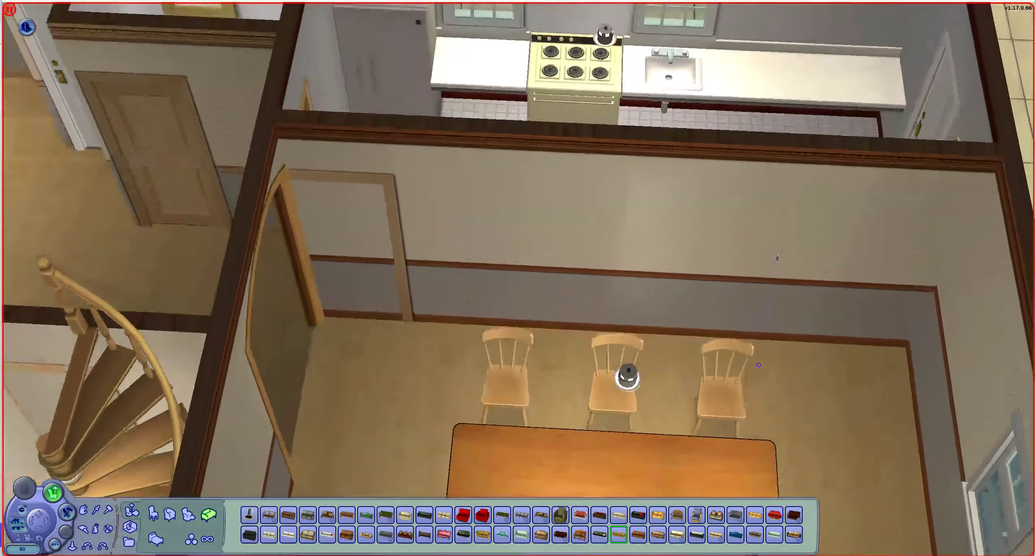
scroll(716, 292, "up", 5)
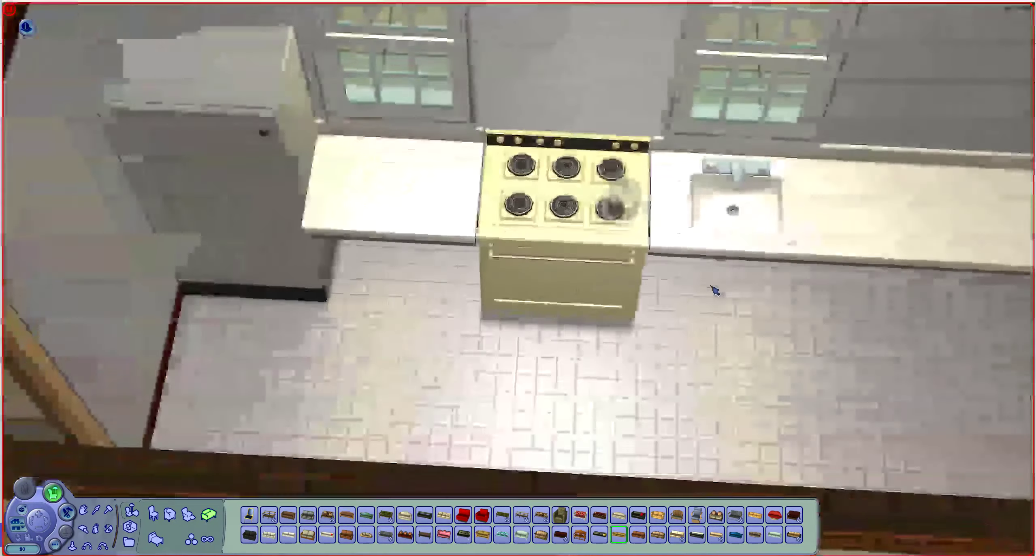
scroll(716, 292, "up", 5)
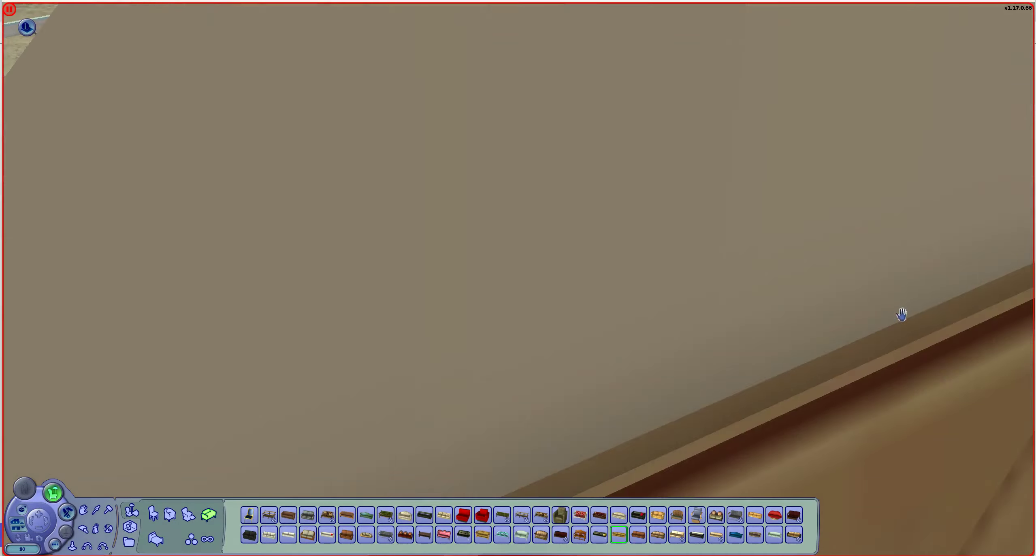
scroll(903, 308, "down", 4)
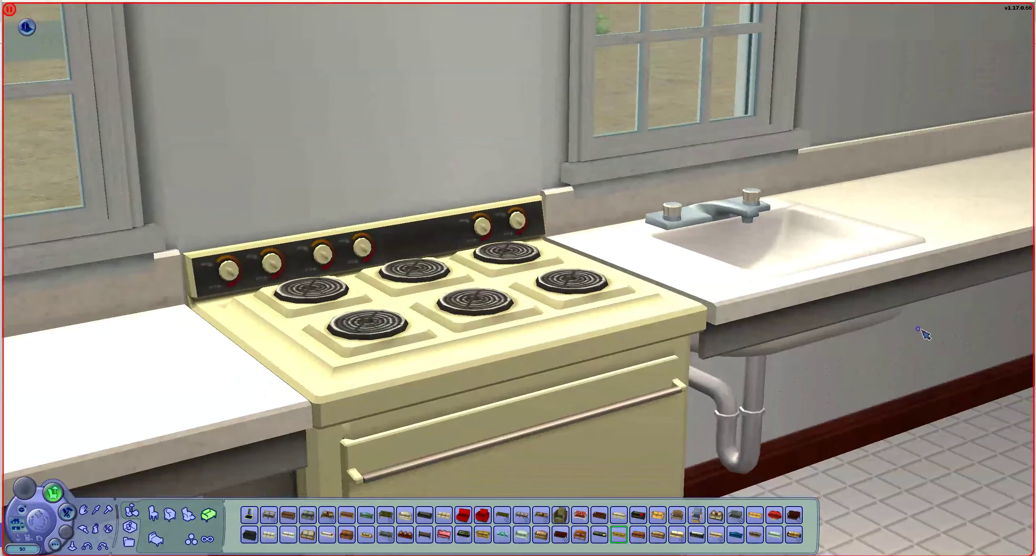
left_click_drag(917, 318, 854, 357)
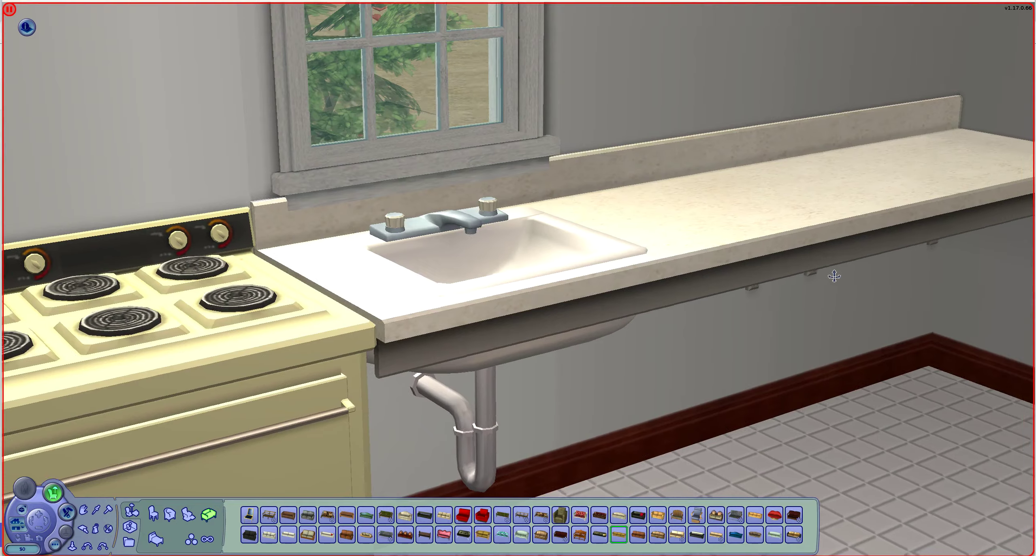
left_click_drag(833, 277, 834, 276)
mouse_move(911, 234)
left_mouse_down()
mouse_move(817, 74)
mouse_move(712, 173)
mouse_move(501, 233)
mouse_move(489, 208)
mouse_move(494, 297)
left_mouse_up()
scroll(789, 85, "down", 3)
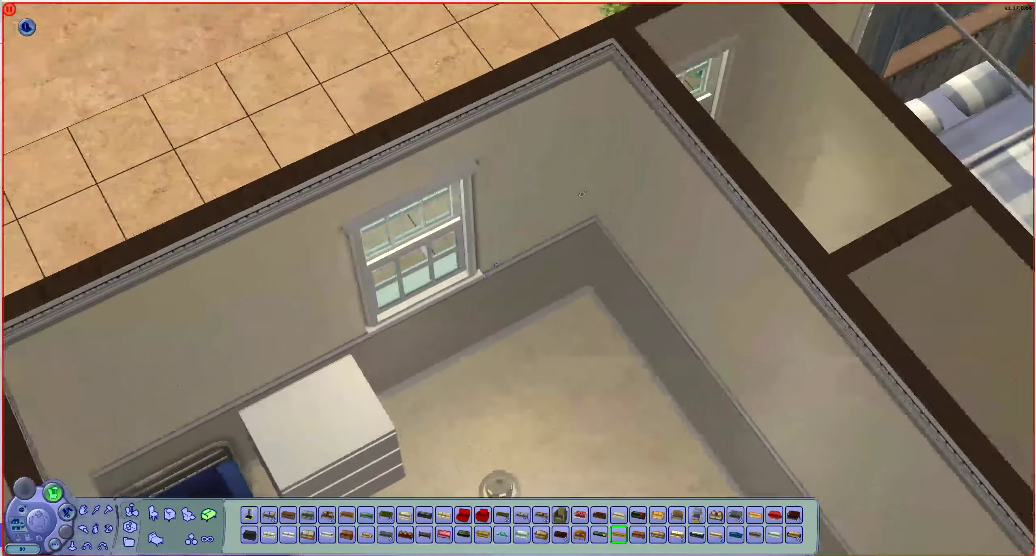
mouse_move(580, 194)
left_mouse_down()
mouse_move(733, 280)
mouse_move(740, 269)
mouse_move(524, 307)
mouse_move(401, 230)
left_mouse_up()
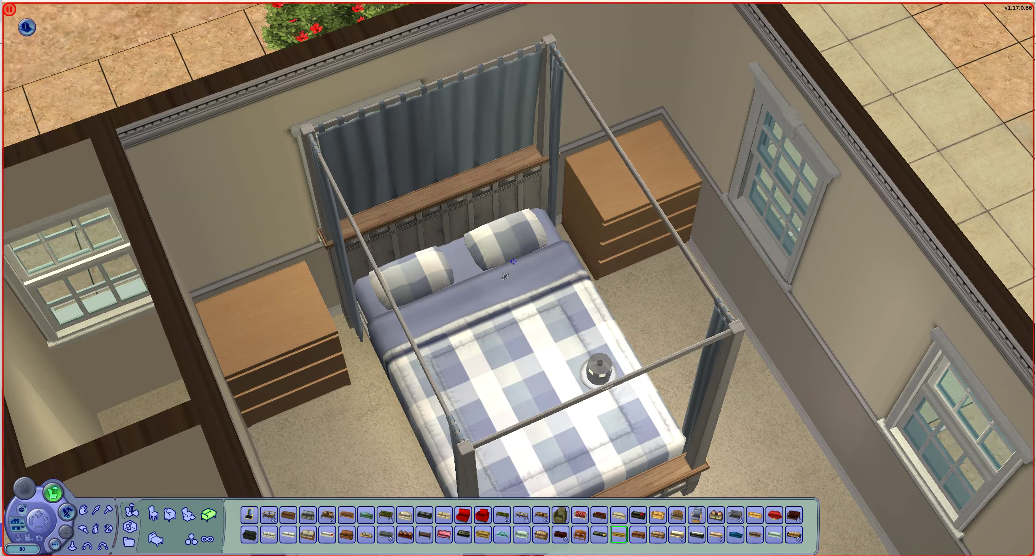
left_click_drag(514, 261, 394, 270)
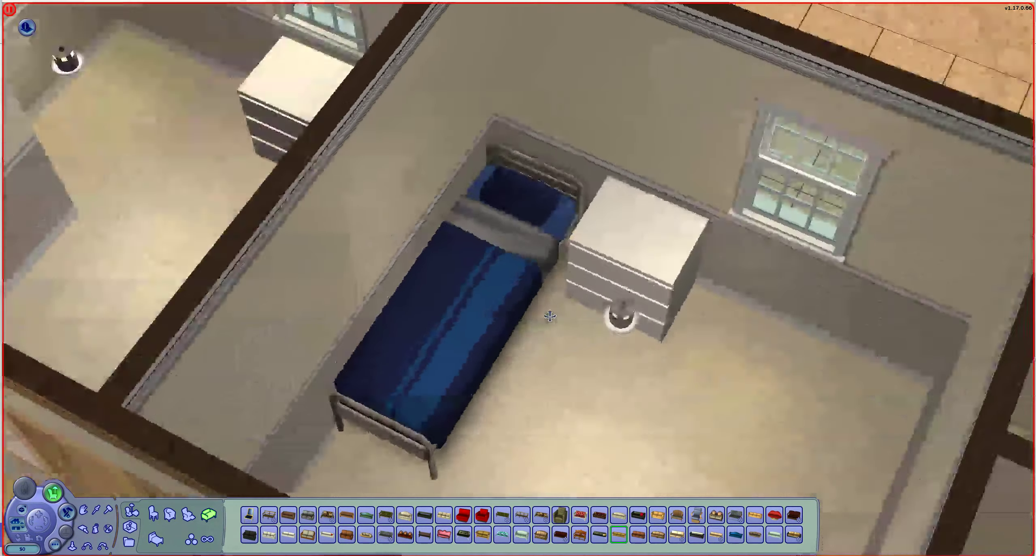
mouse_move(550, 316)
left_mouse_down()
mouse_move(450, 323)
mouse_move(534, 341)
mouse_move(587, 220)
left_mouse_up()
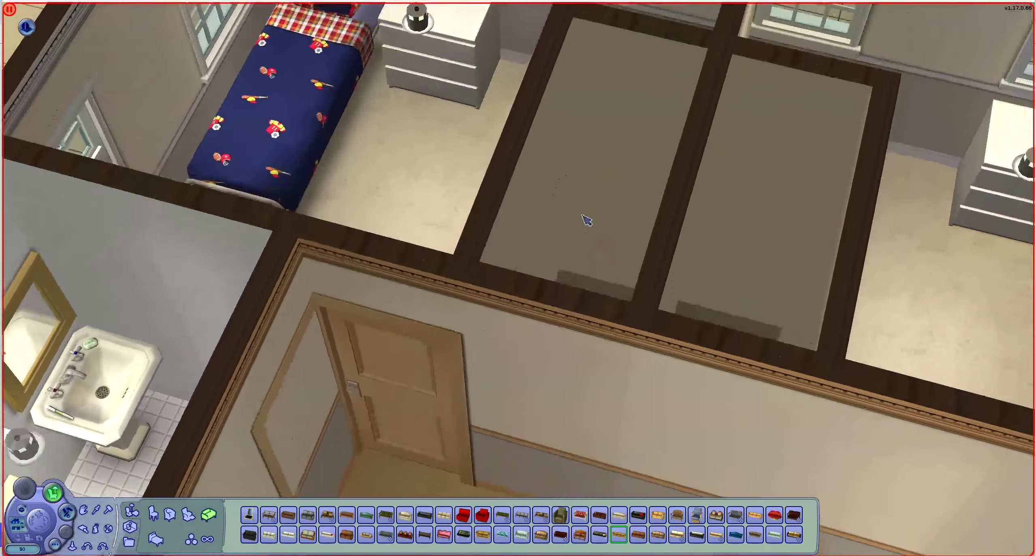
scroll(587, 220, "down", 3)
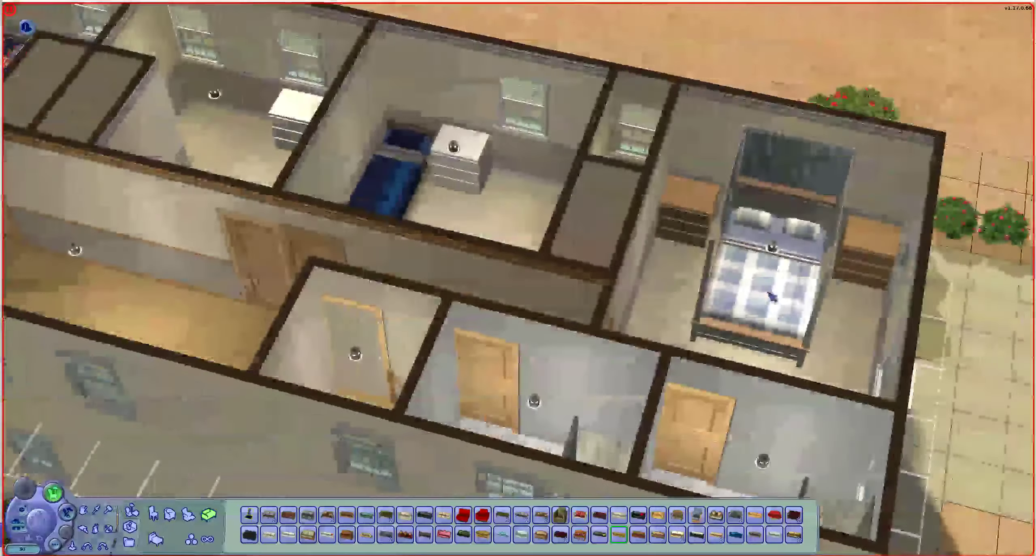
left_click_drag(518, 284, 634, 321)
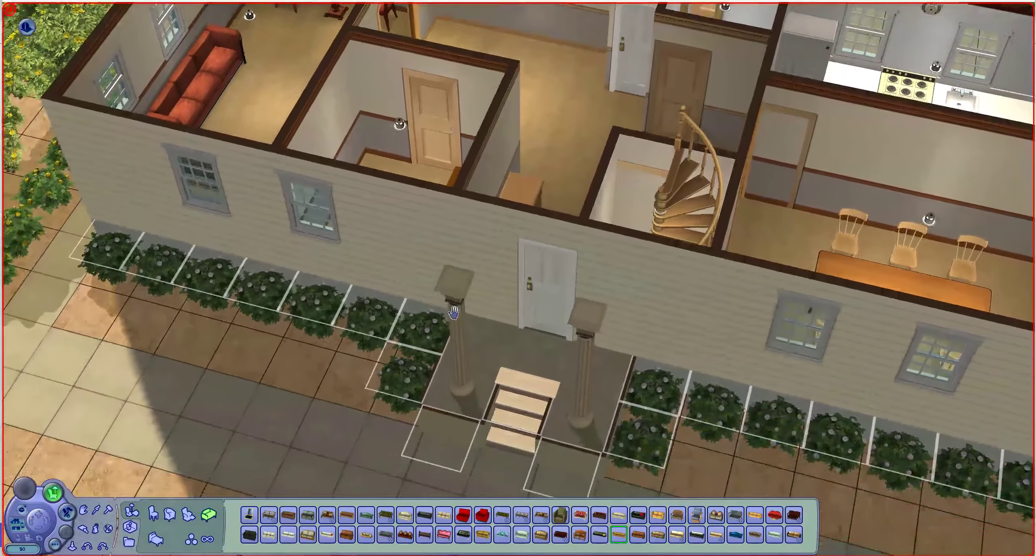
left_click_drag(453, 313, 513, 290)
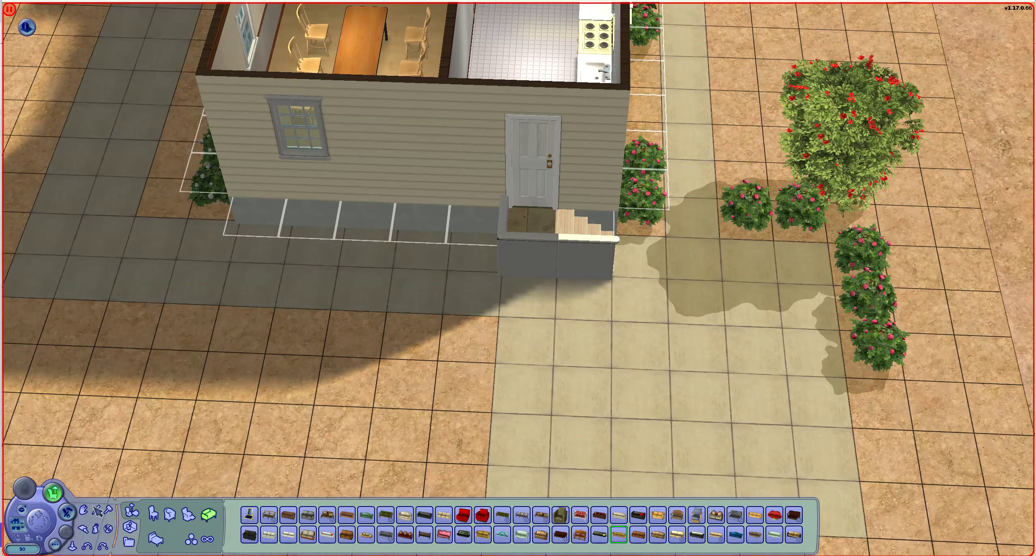
Step: Sample the cream wall siding and orbit to view the side staircase and kitchen side
left_click(456, 118)
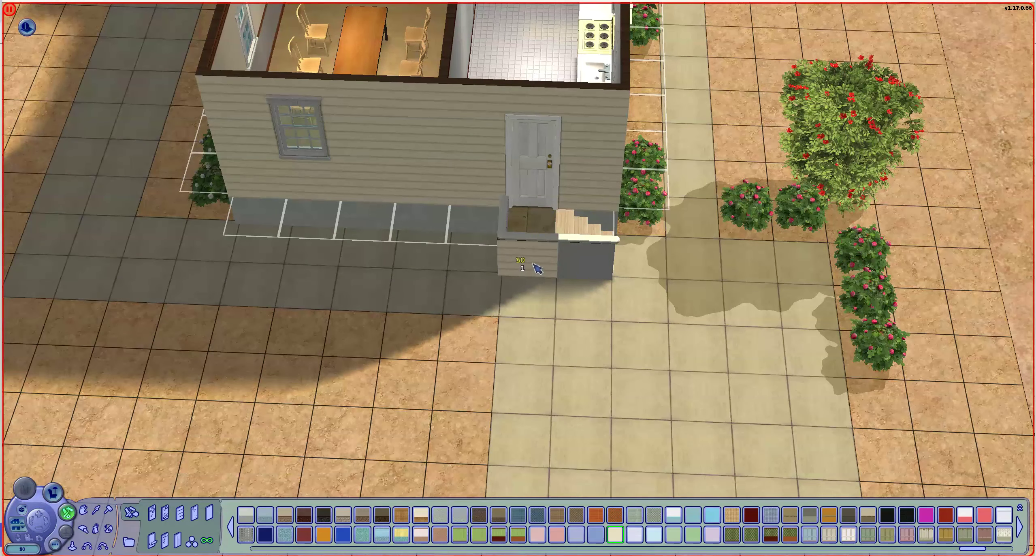
mouse_move(543, 274)
left_mouse_down()
mouse_move(435, 316)
mouse_move(315, 299)
mouse_move(486, 324)
left_mouse_up()
scroll(316, 300, "up", 3)
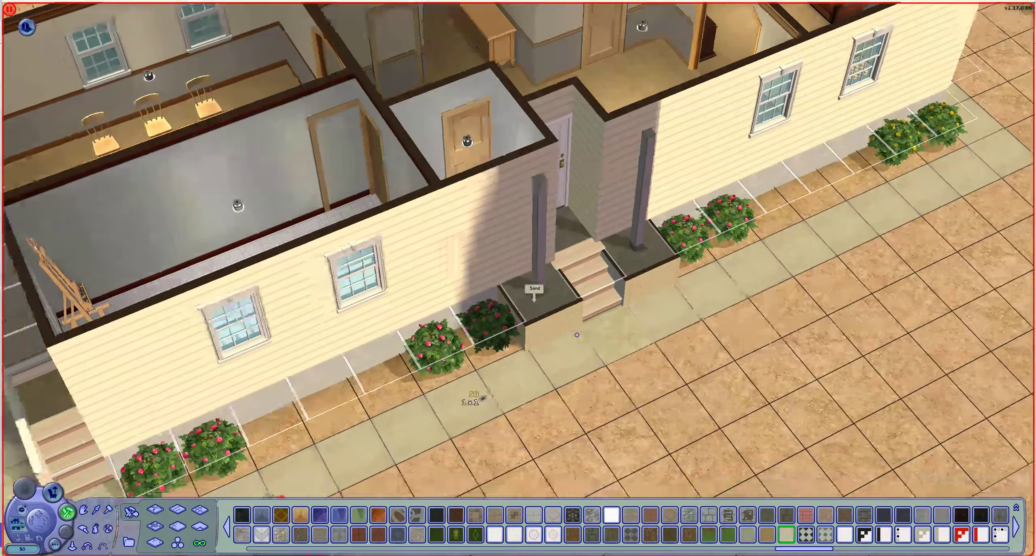
left_click_drag(524, 318, 534, 259)
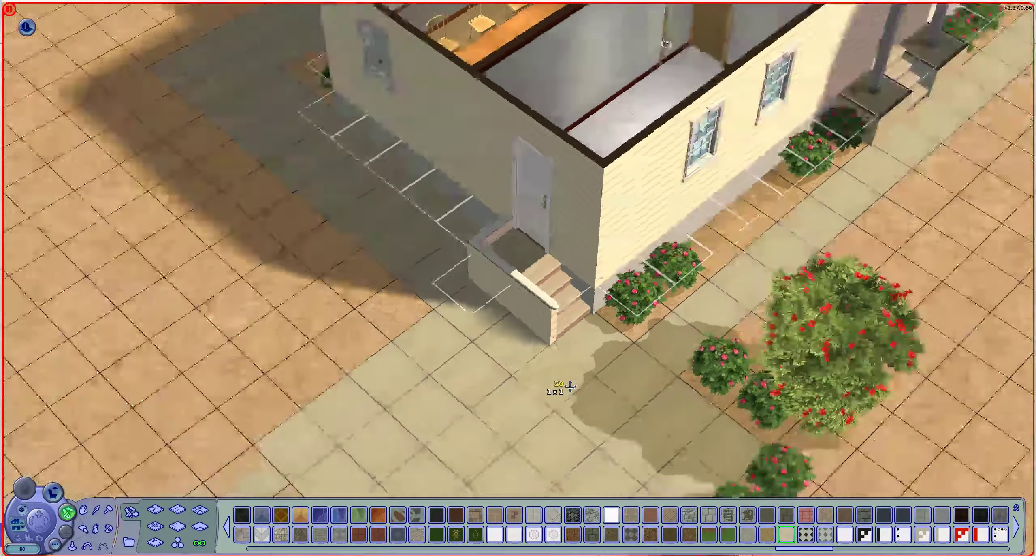
left_click_drag(564, 381, 519, 333)
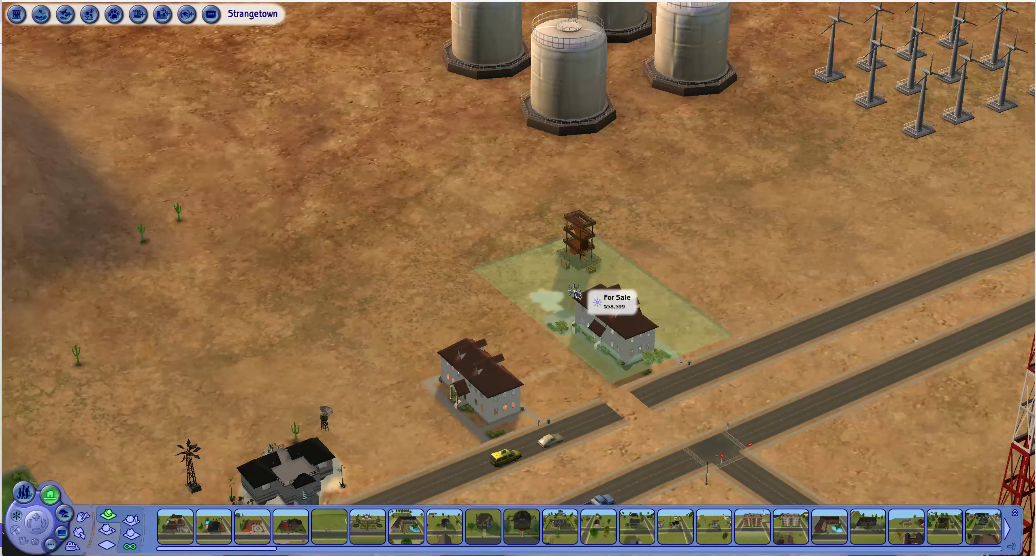
Step: Pick the Grunt family from the Family Bin and confirm moving them into the for-sale lot
left_click(612, 327)
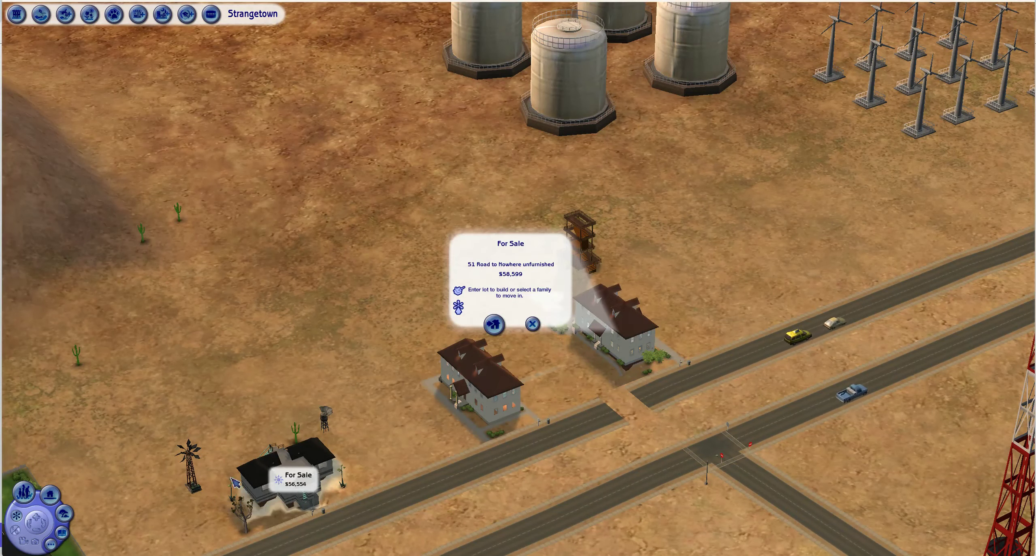
left_click(495, 324)
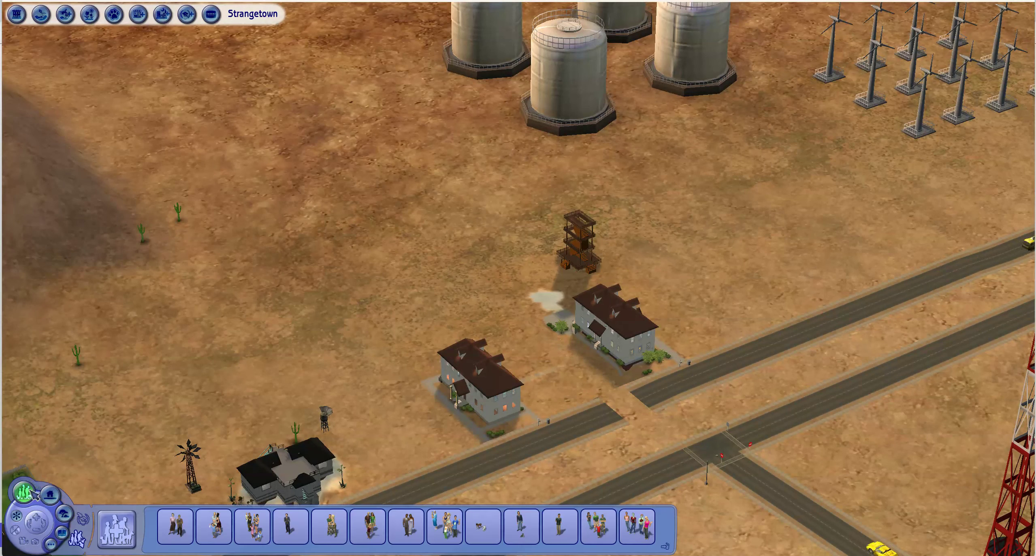
left_click(599, 527)
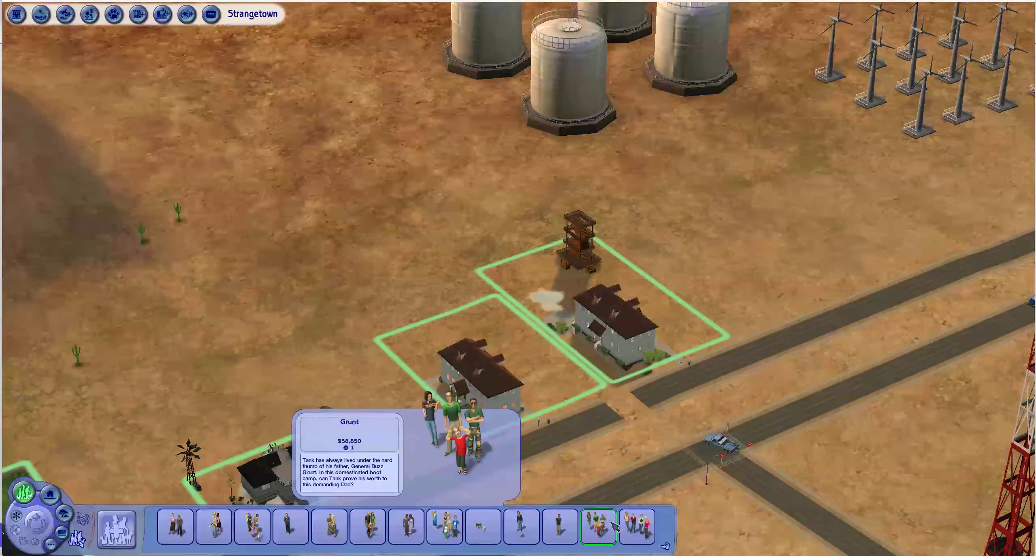
left_click(620, 340)
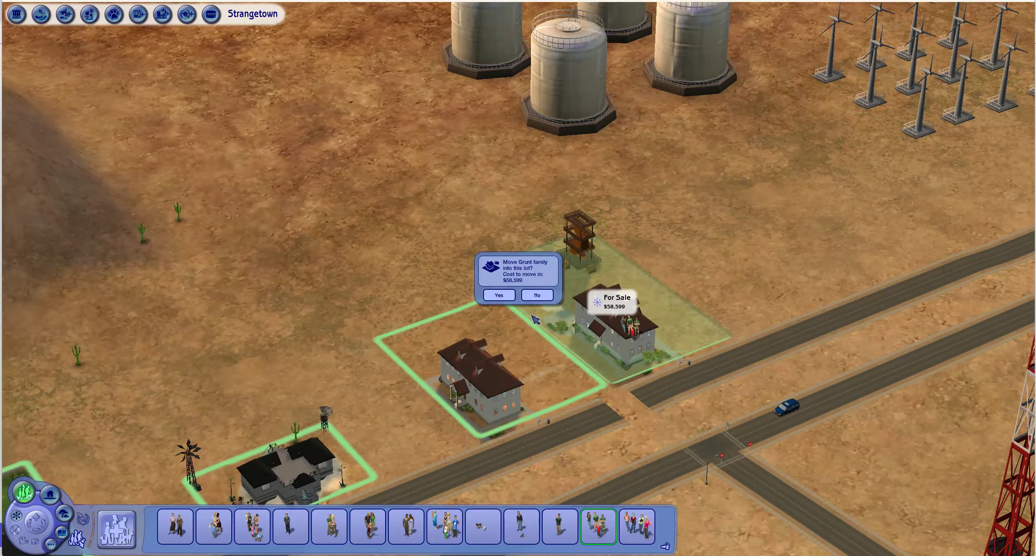
left_click(500, 295)
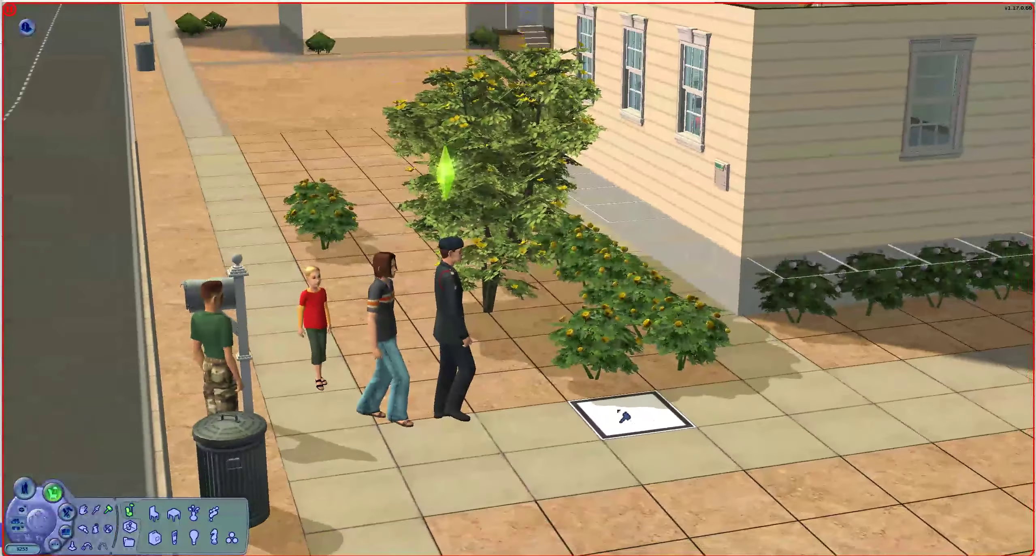
Step: Enter Live mode with the Grunts, centre the camera on the uniformed Sim, and pause
mouse_move(616, 409)
left_mouse_down()
mouse_move(636, 412)
mouse_move(485, 389)
left_mouse_up()
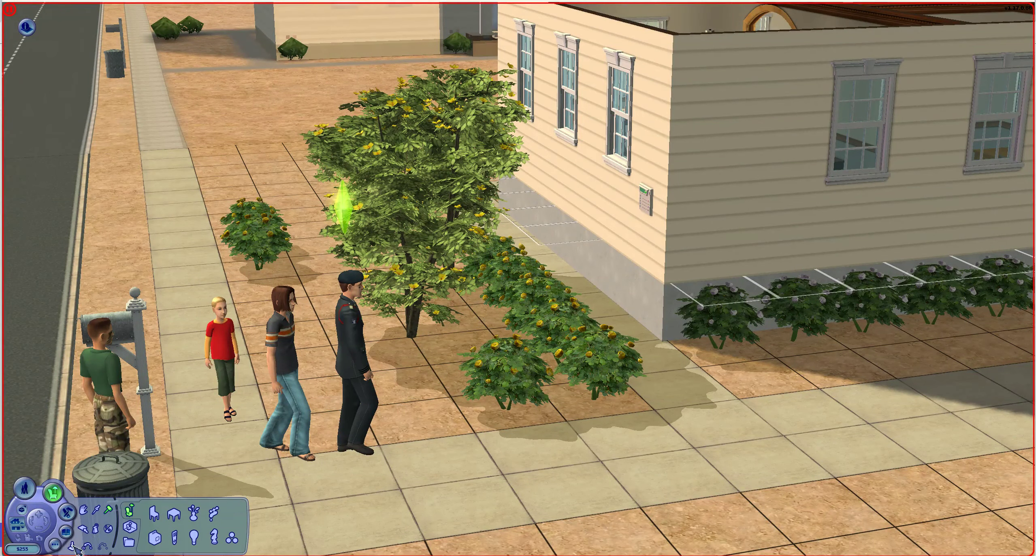
left_click(24, 488)
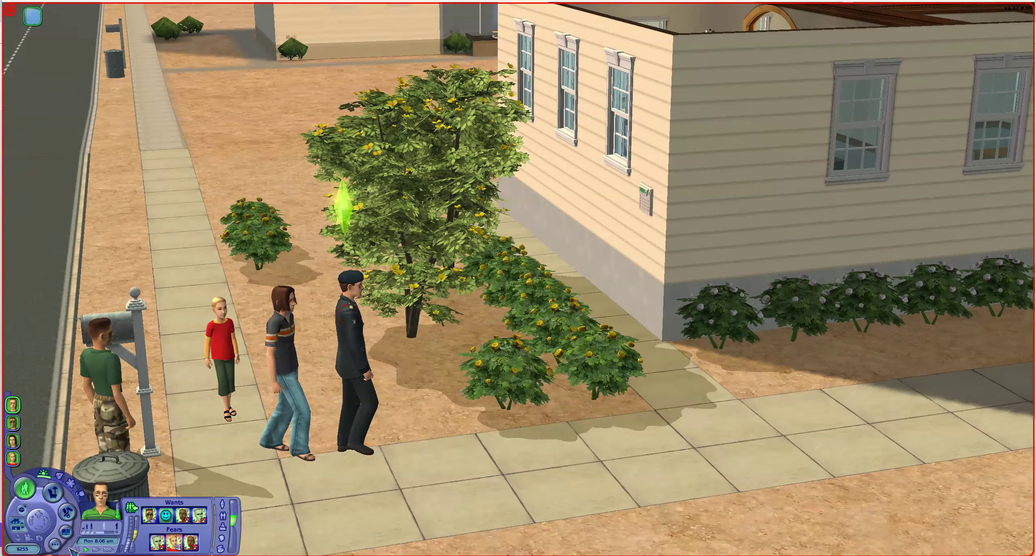
scroll(518, 278, "down", 3)
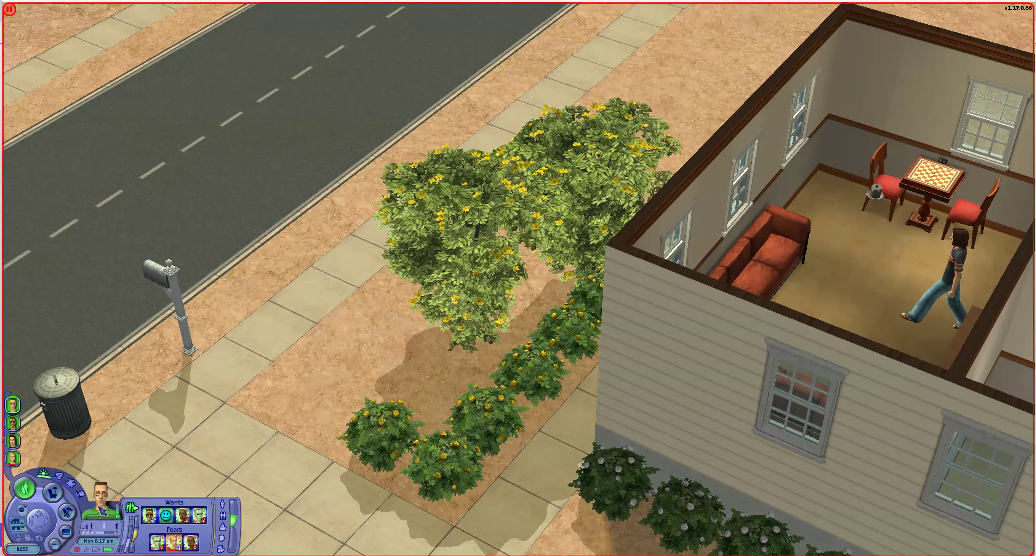
left_click(63, 525)
key("period")
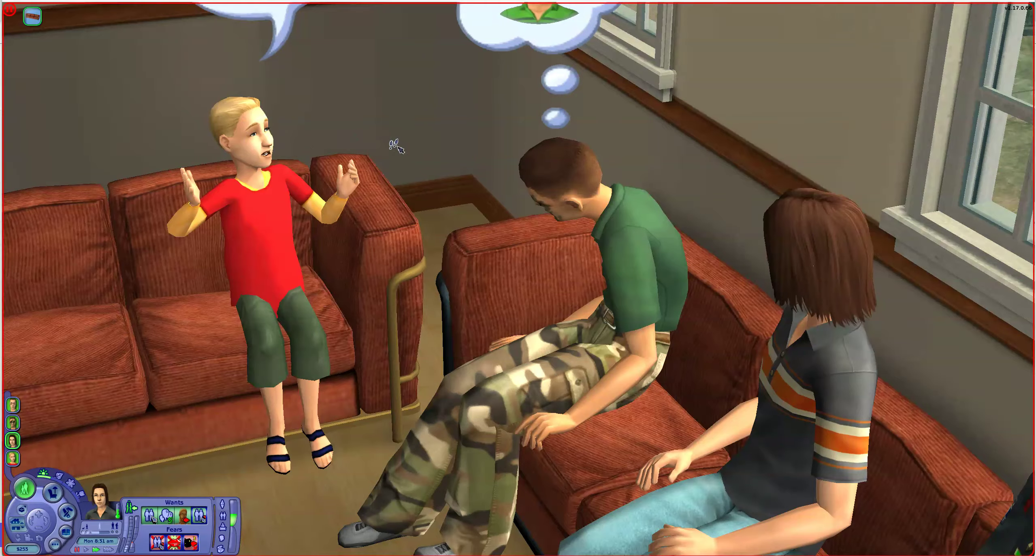
scroll(395, 146, "down", 3)
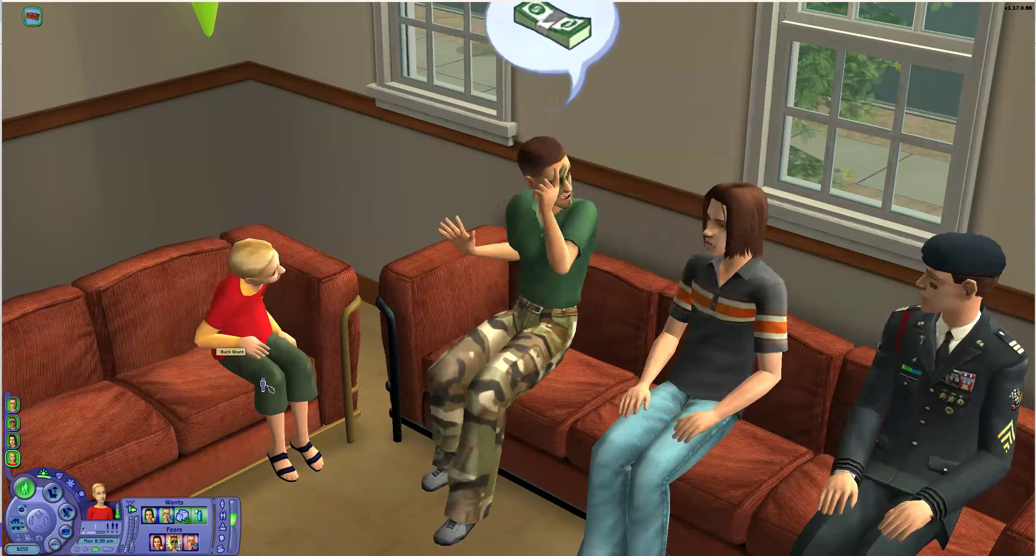
scroll(266, 387, "down", 4)
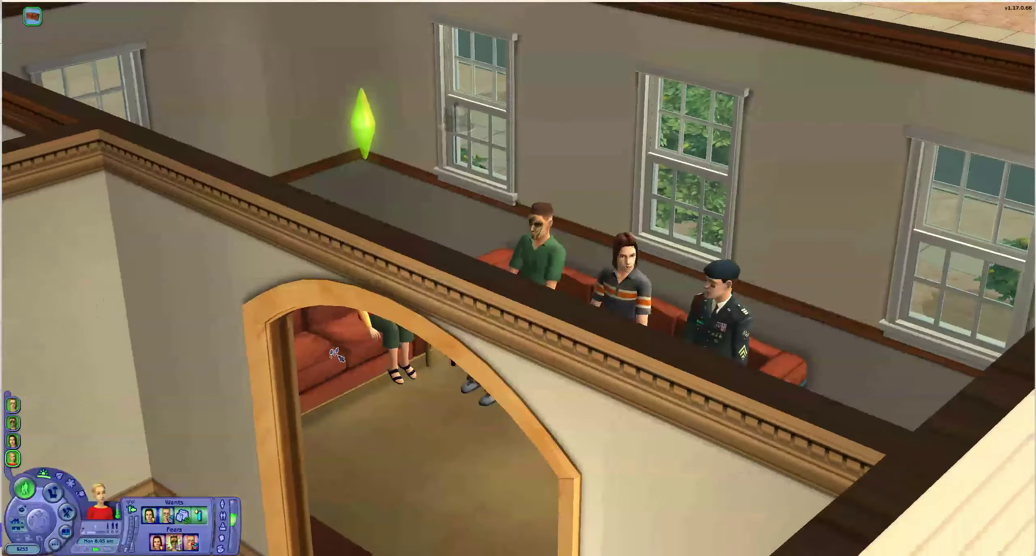
key("period")
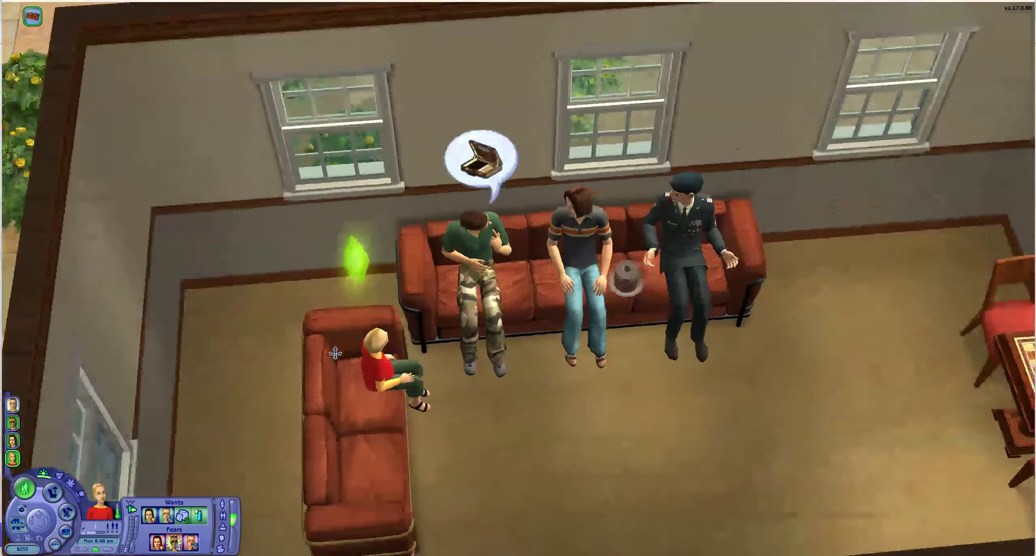
key("period")
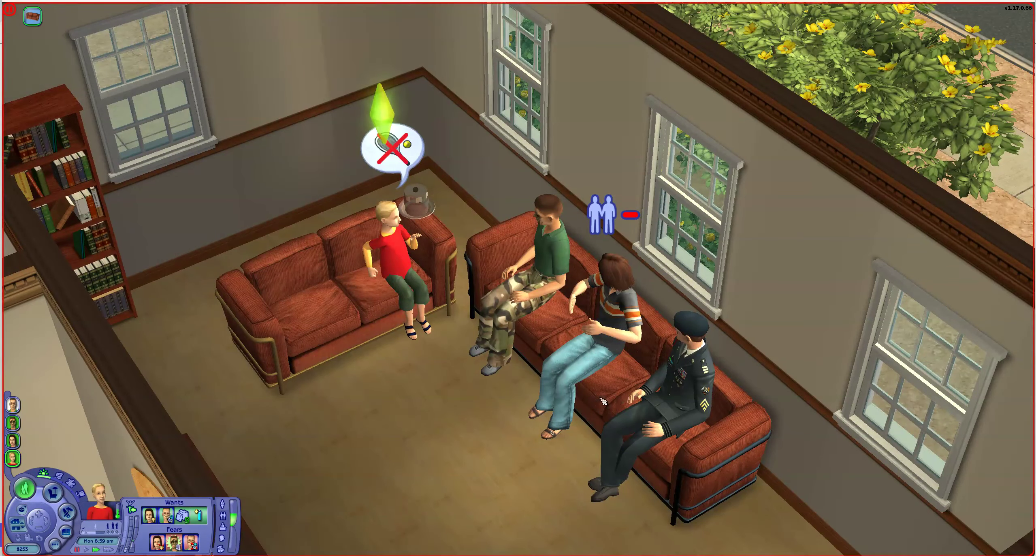
scroll(534, 389, "down", 3)
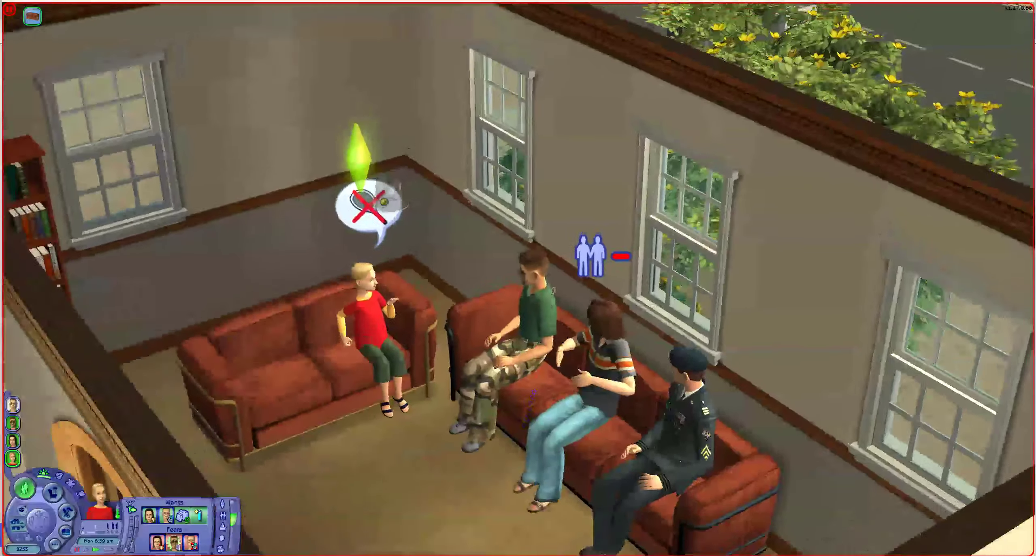
mouse_move(533, 392)
left_mouse_down()
mouse_move(691, 278)
mouse_move(678, 330)
mouse_move(669, 327)
left_mouse_up()
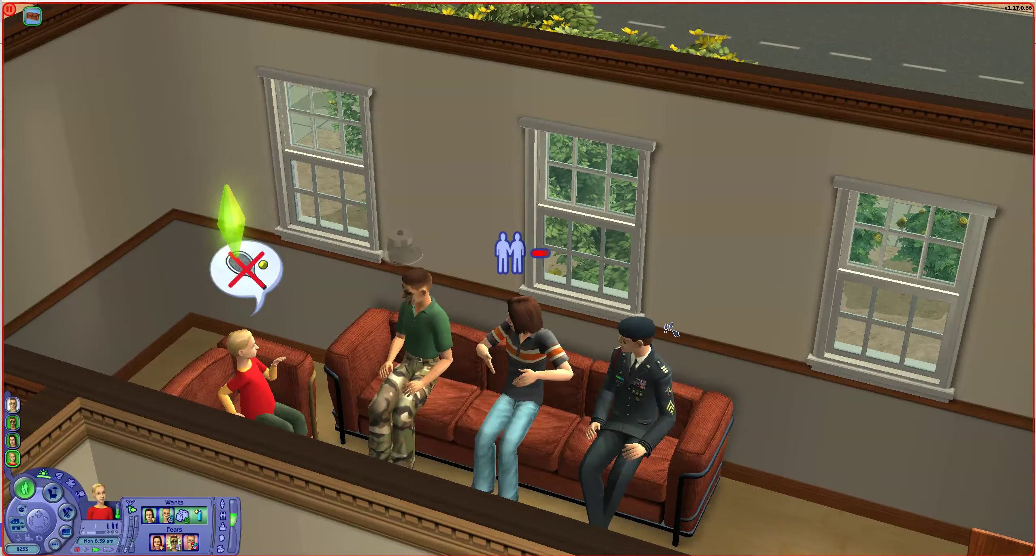
scroll(670, 327, "up", 6)
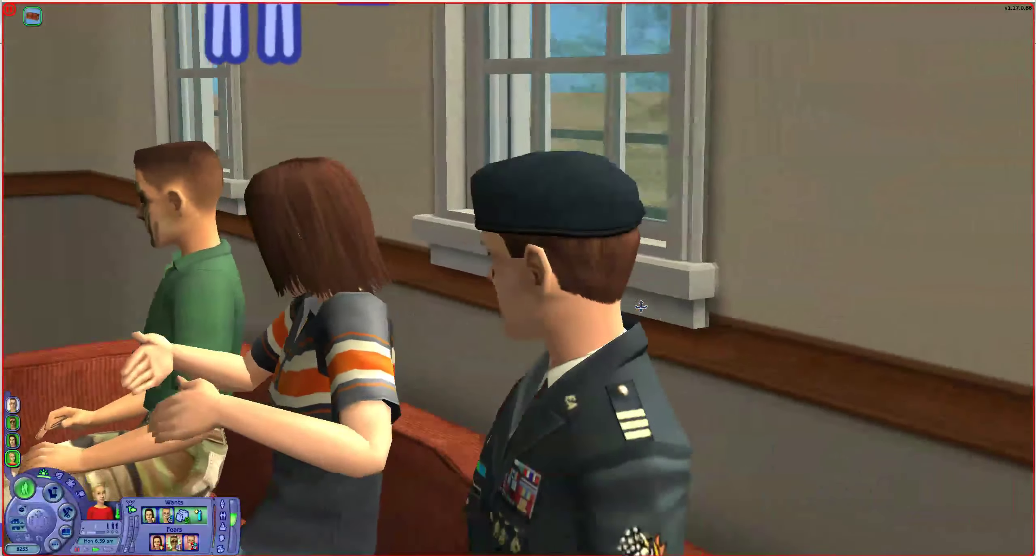
scroll(641, 306, "down", 5)
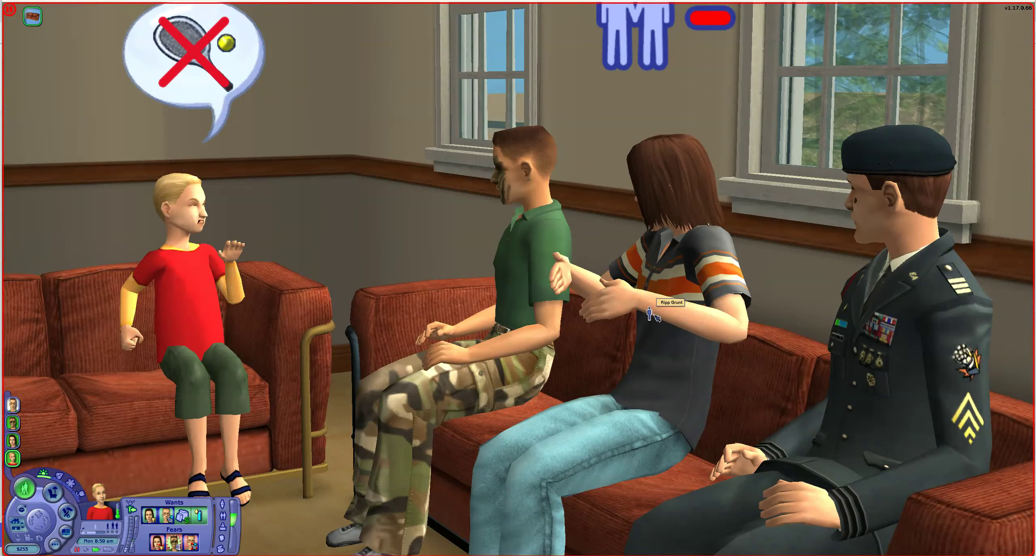